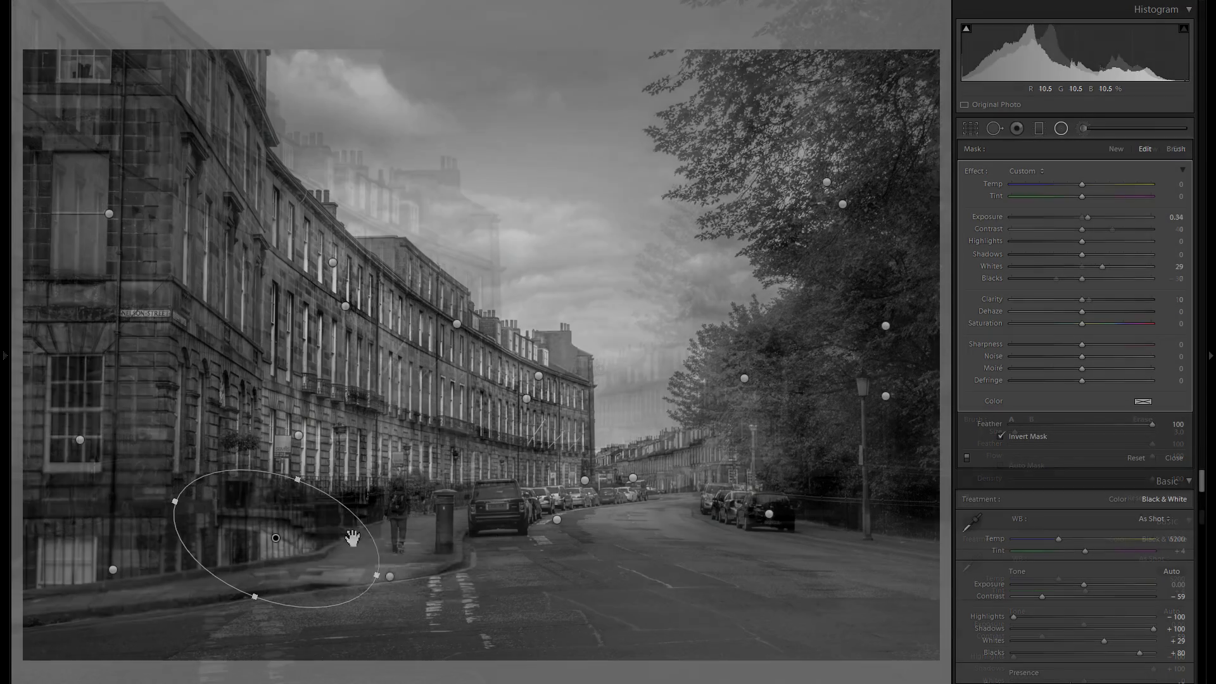
pyautogui.rightClick(319, 527)
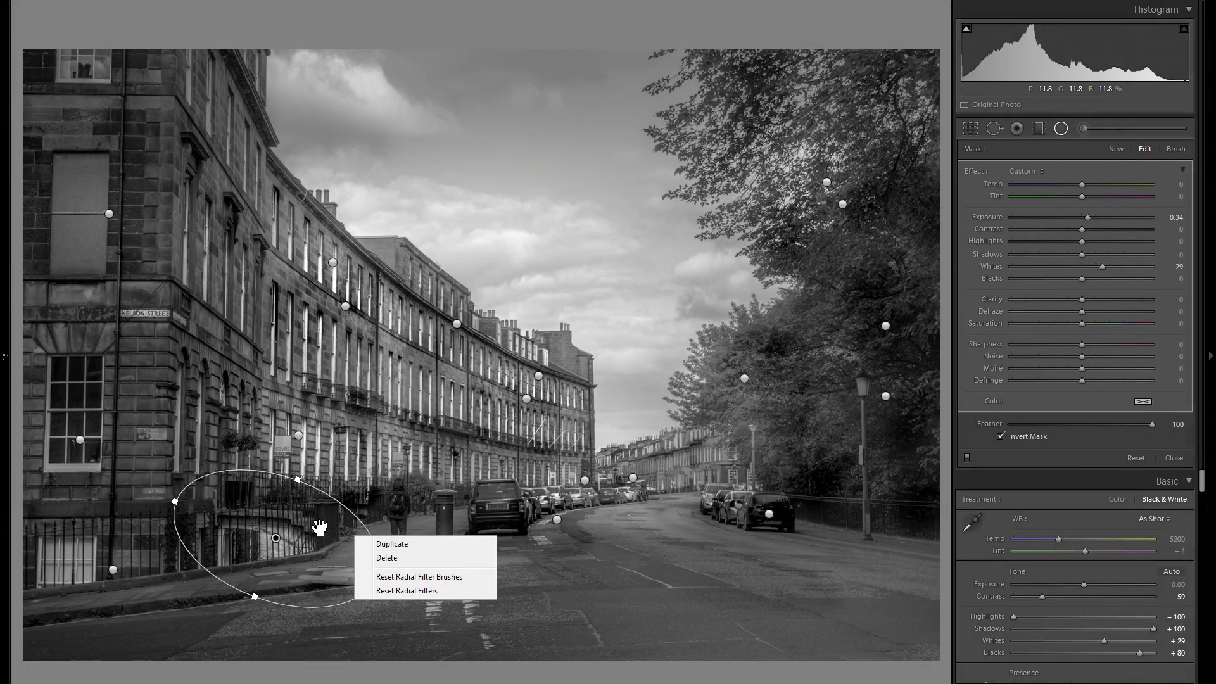
pyautogui.click(477, 441)
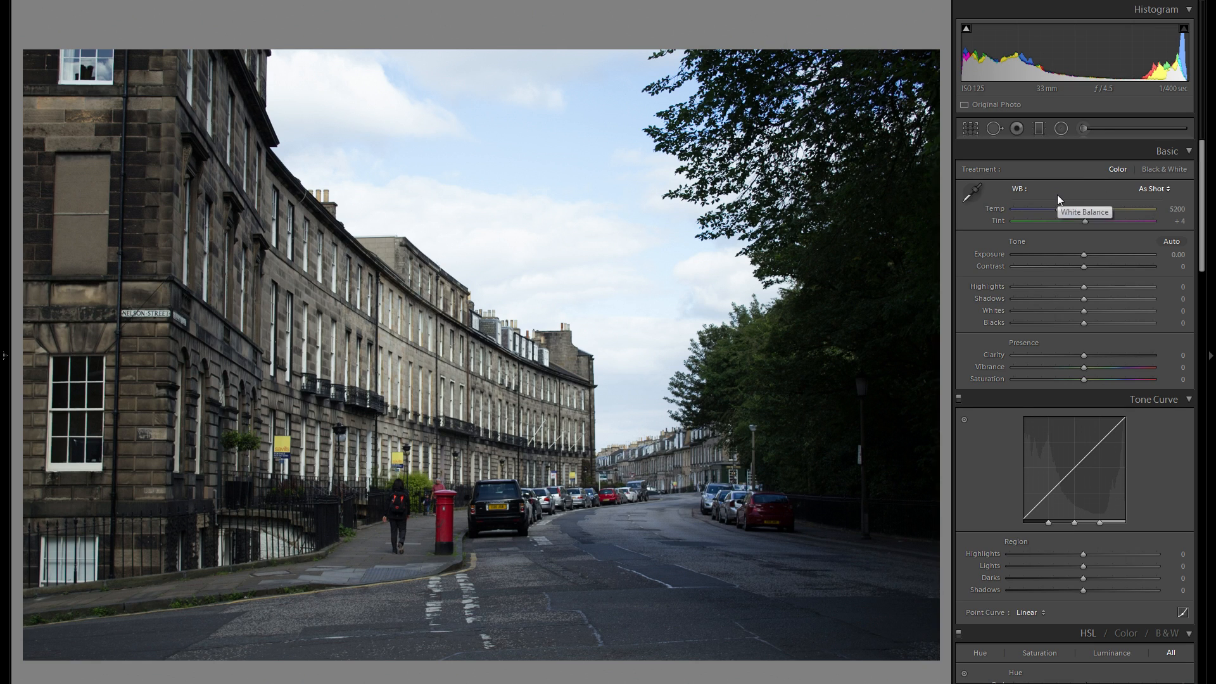
# Convert the photo to black and white and flatten it with Contrast −59, Highlights −100, Shadows +100, Blacks +80 and Clarity −19
pyautogui.click(1160, 170)
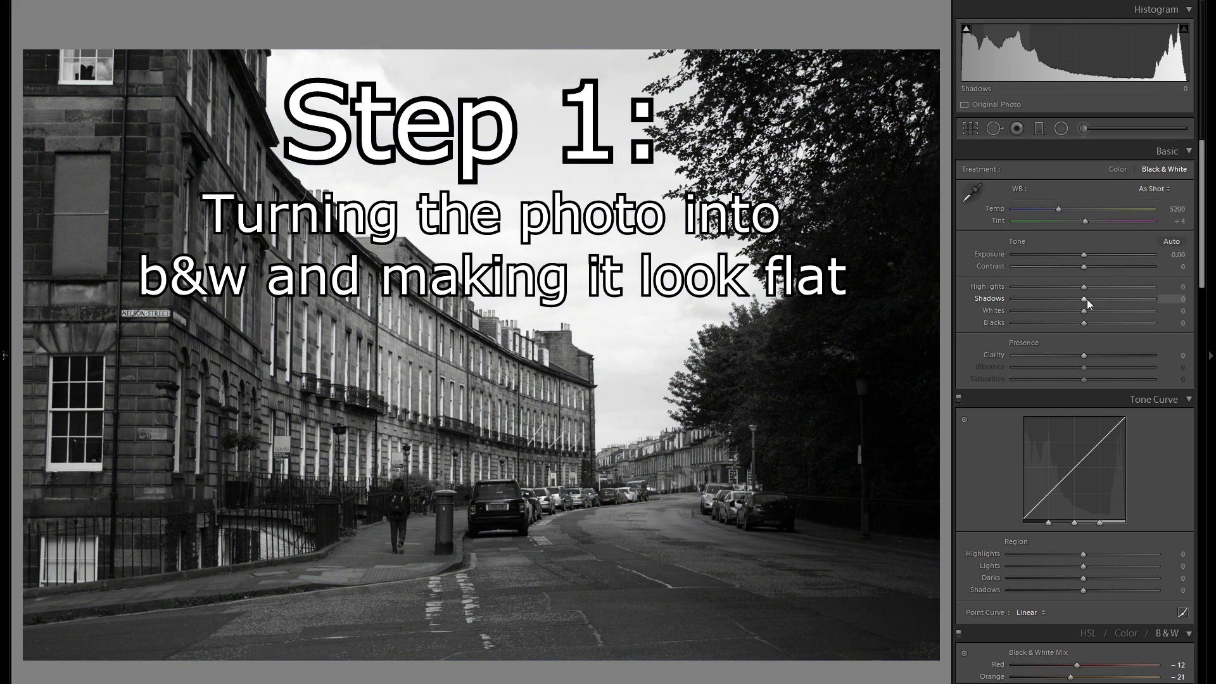
pyautogui.moveTo(1086, 299); pyautogui.dragTo(1160, 294)
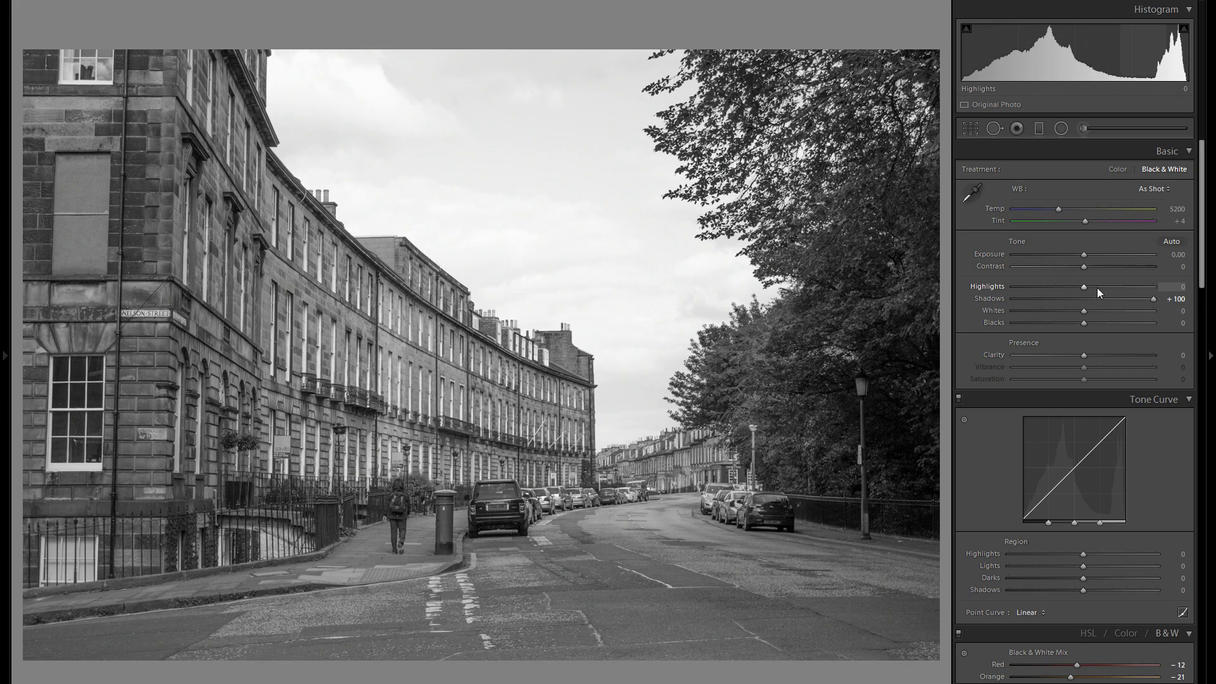
pyautogui.moveTo(1096, 288); pyautogui.dragTo(941, 291)
pyautogui.moveTo(1089, 269); pyautogui.dragTo(1044, 272)
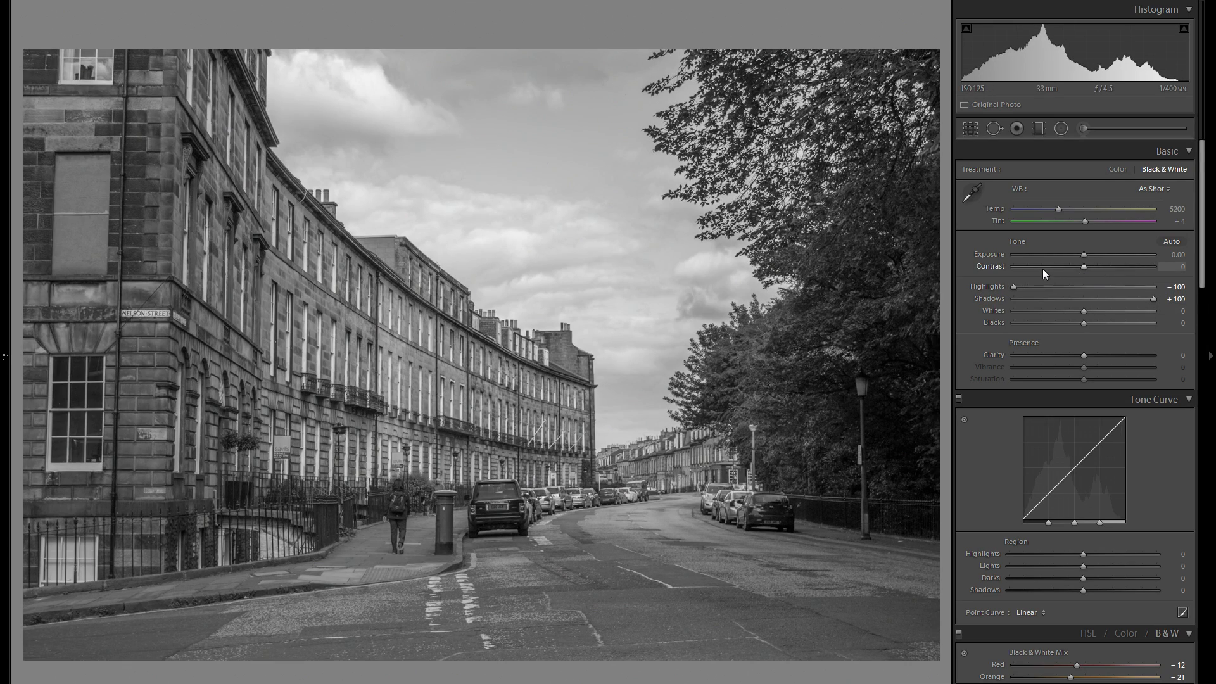
pyautogui.moveTo(1088, 321); pyautogui.dragTo(1139, 325)
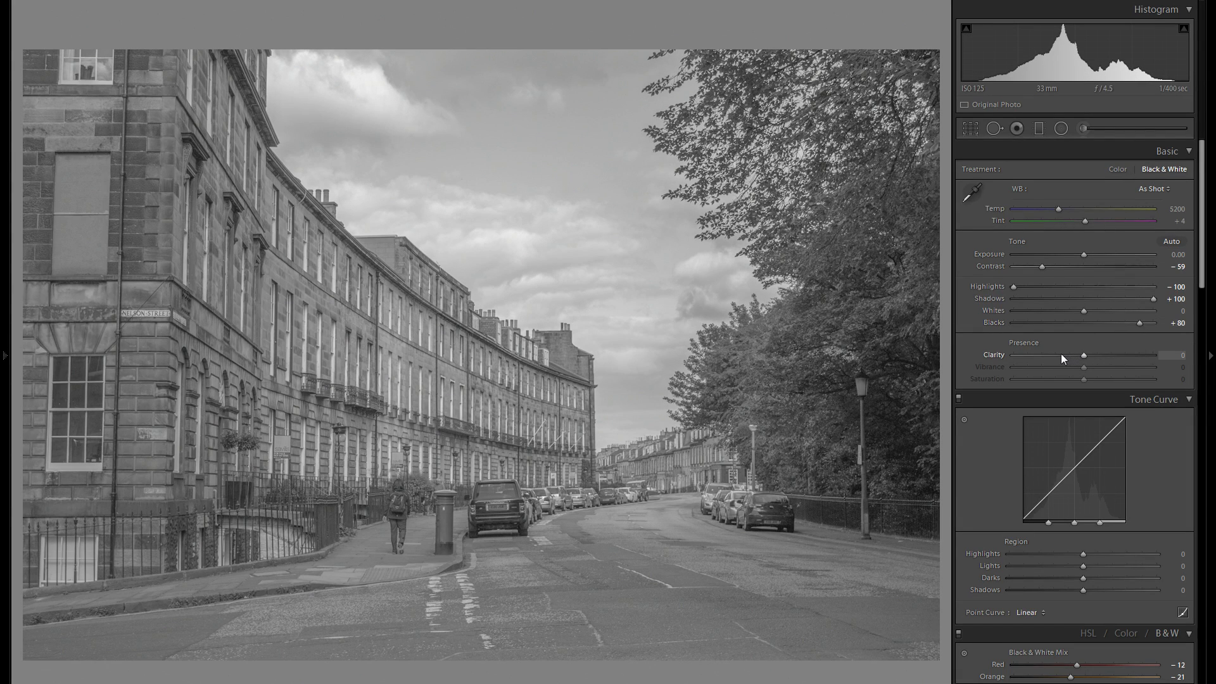
pyautogui.moveTo(1061, 356); pyautogui.dragTo(1068, 355)
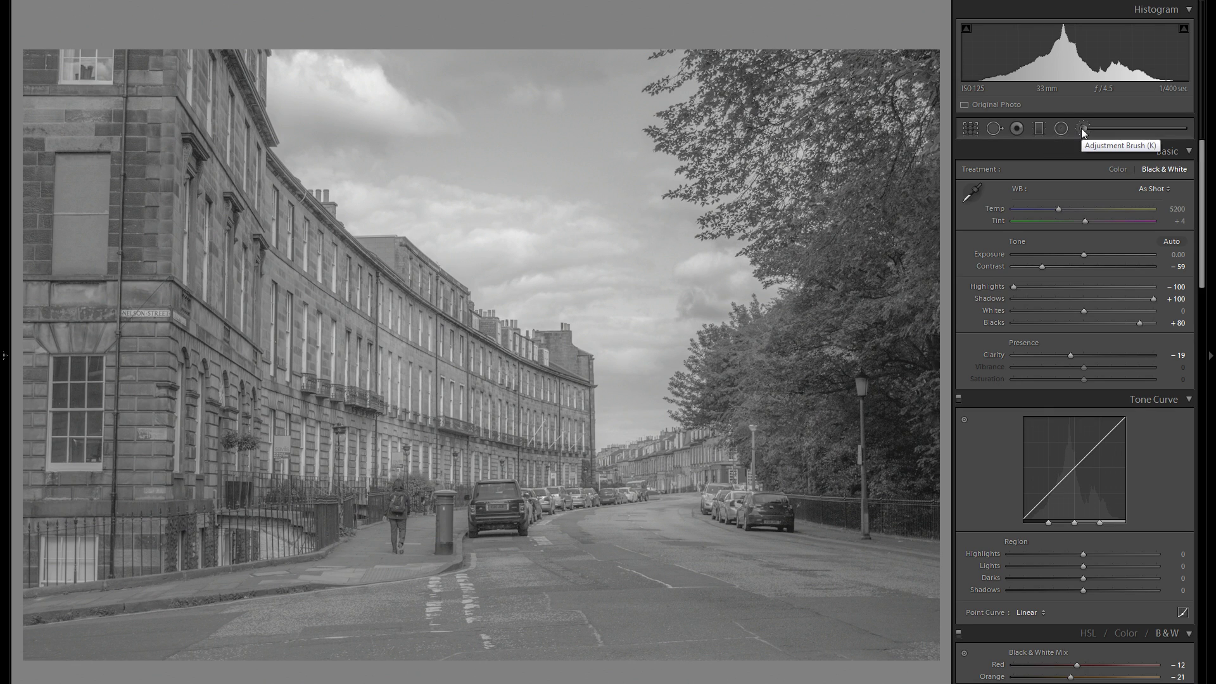
# Add a diagonal graduated filter across the buildings with Contrast 57, Blacks −44 and Clarity 23, and adjust its position
pyautogui.click(1042, 126)
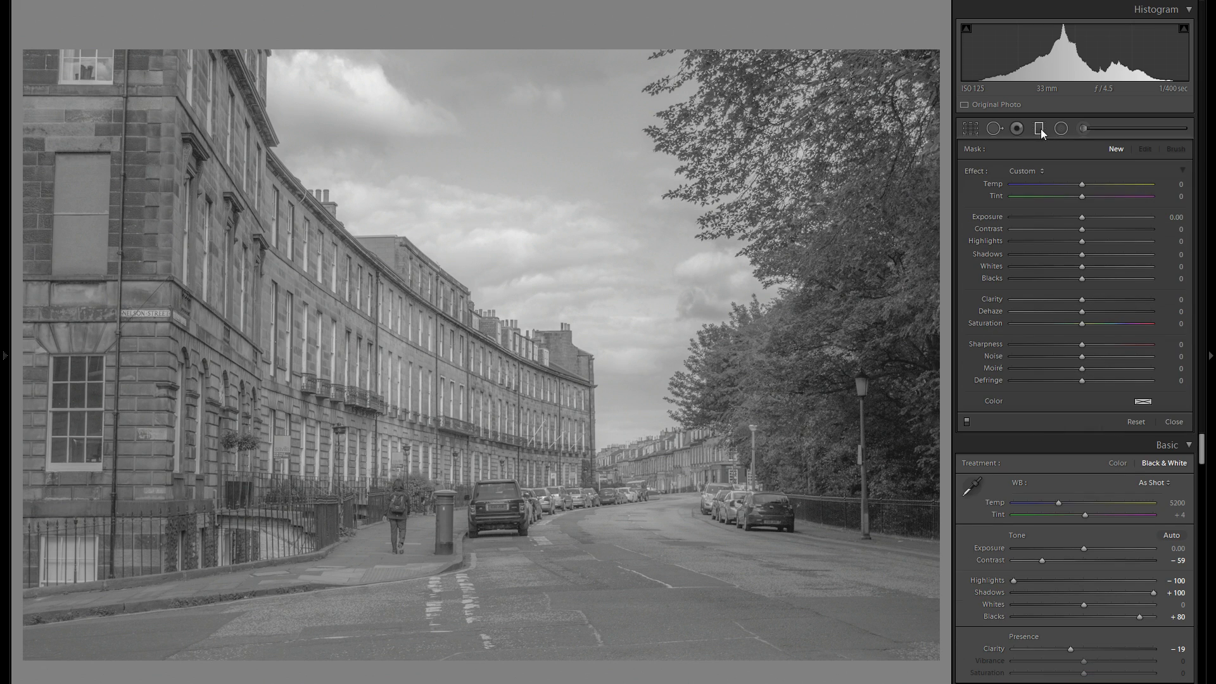
pyautogui.moveTo(1097, 227); pyautogui.dragTo(1122, 229)
pyautogui.moveTo(1071, 295); pyautogui.dragTo(1103, 298)
pyautogui.moveTo(307, 515); pyautogui.dragTo(648, 269)
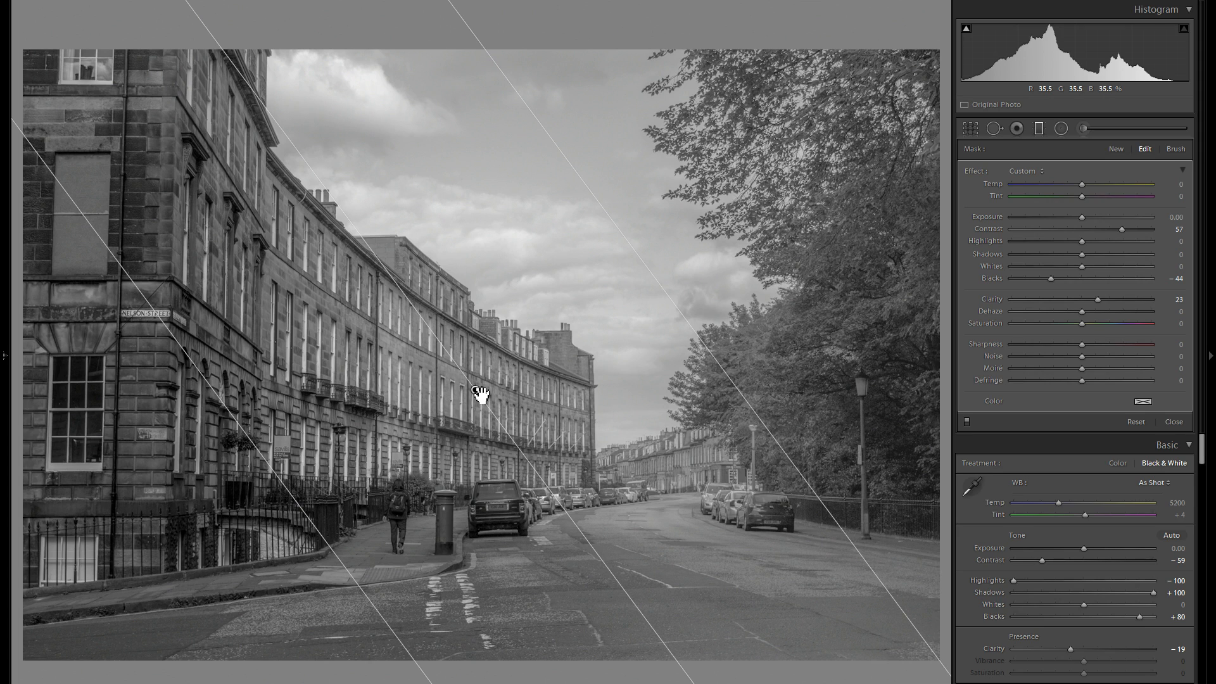
pyautogui.moveTo(478, 394); pyautogui.dragTo(458, 406)
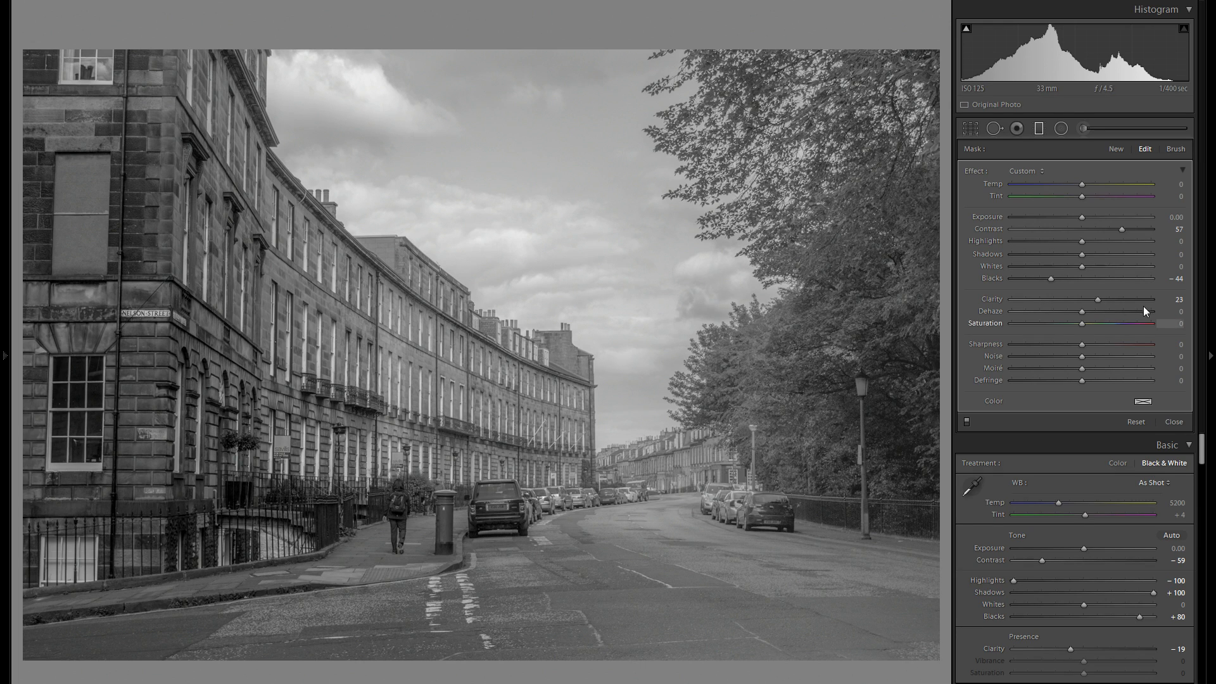
pyautogui.click(1062, 280)
pyautogui.moveTo(1062, 279)
pyautogui.mouseDown()
pyautogui.moveTo(1015, 283)
pyautogui.moveTo(1048, 284)
pyautogui.mouseUp()
pyautogui.moveTo(654, 314); pyautogui.dragTo(662, 312)
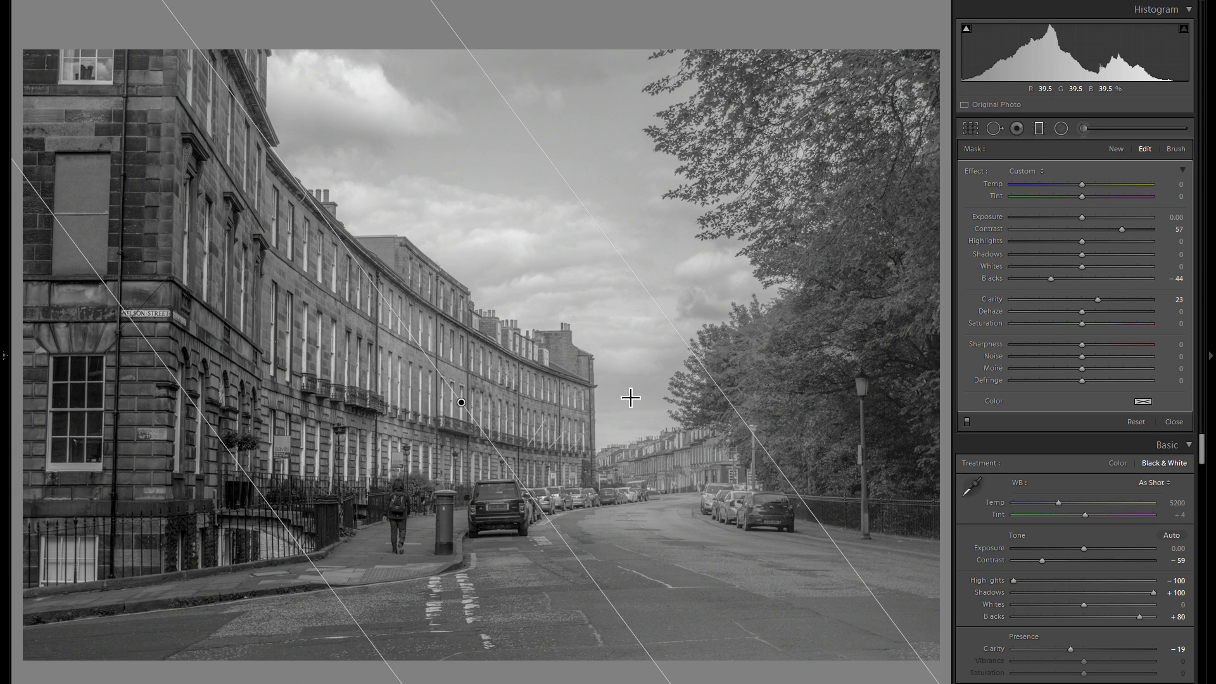
# Draw an inverted-mask radial filter with Feather 100 over the far end of the curved terrace
pyautogui.click(1061, 129)
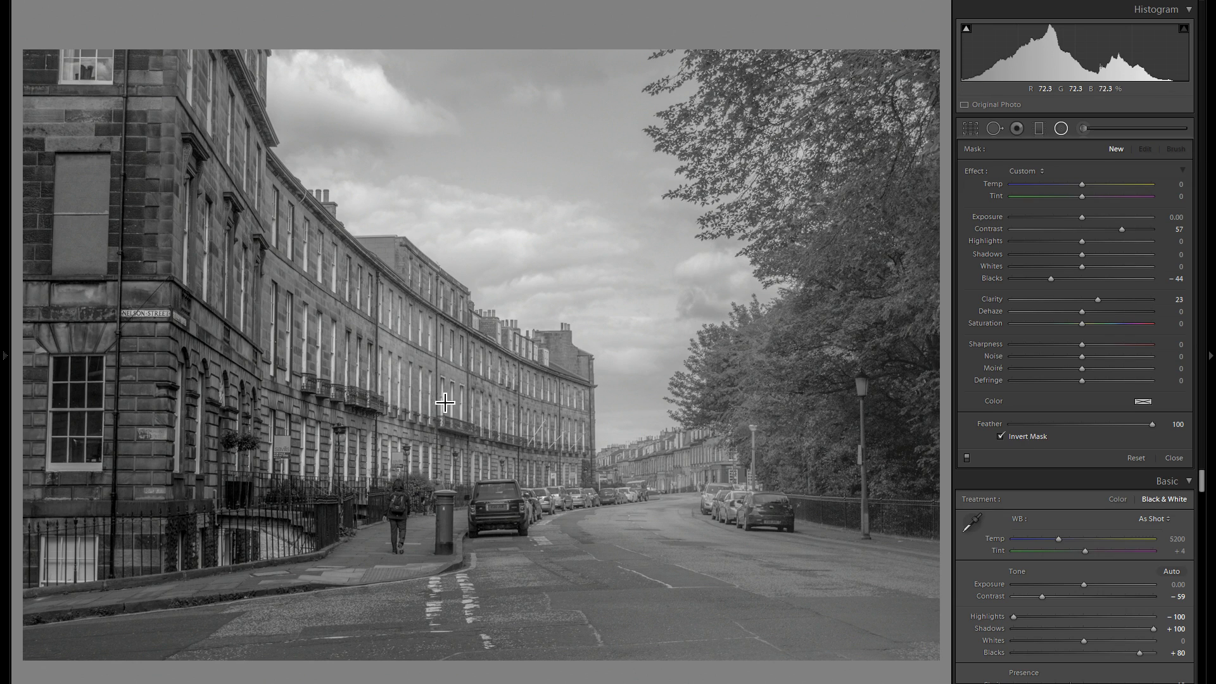
pyautogui.moveTo(450, 378); pyautogui.dragTo(562, 446)
pyautogui.moveTo(467, 379); pyautogui.dragTo(544, 408)
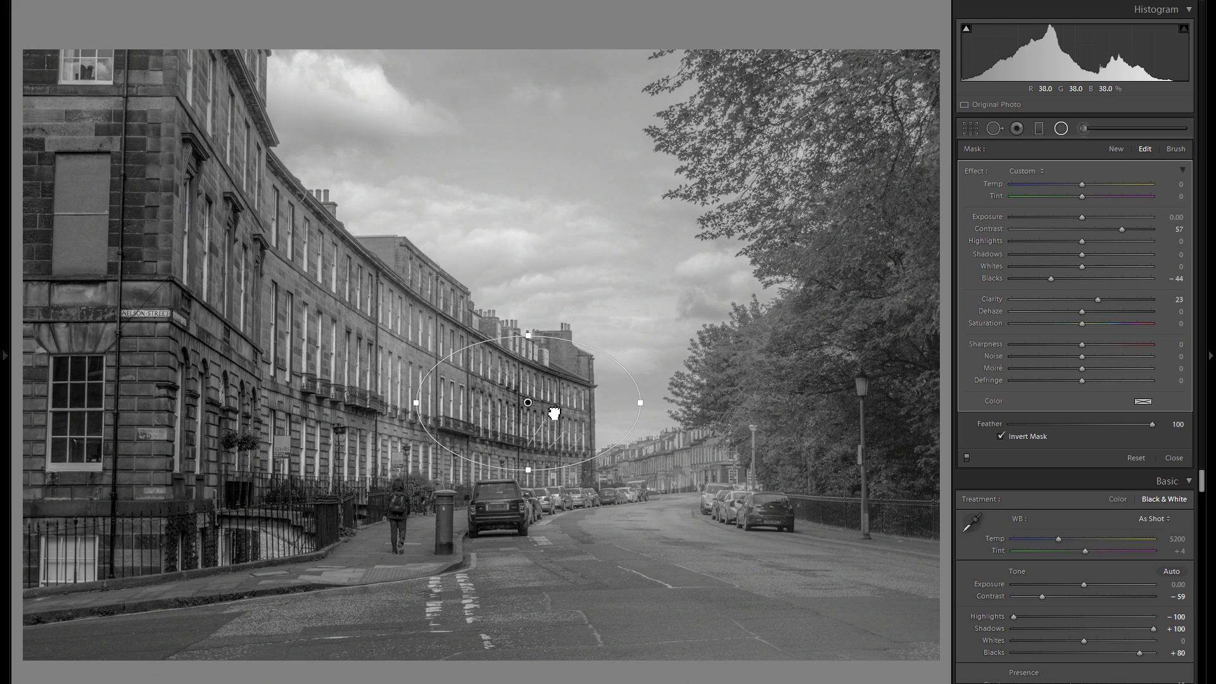
# Duplicate the radial filter onto the nearer upper part of the terrace and set the copy's Blacks to −39
pyautogui.rightClick(552, 405)
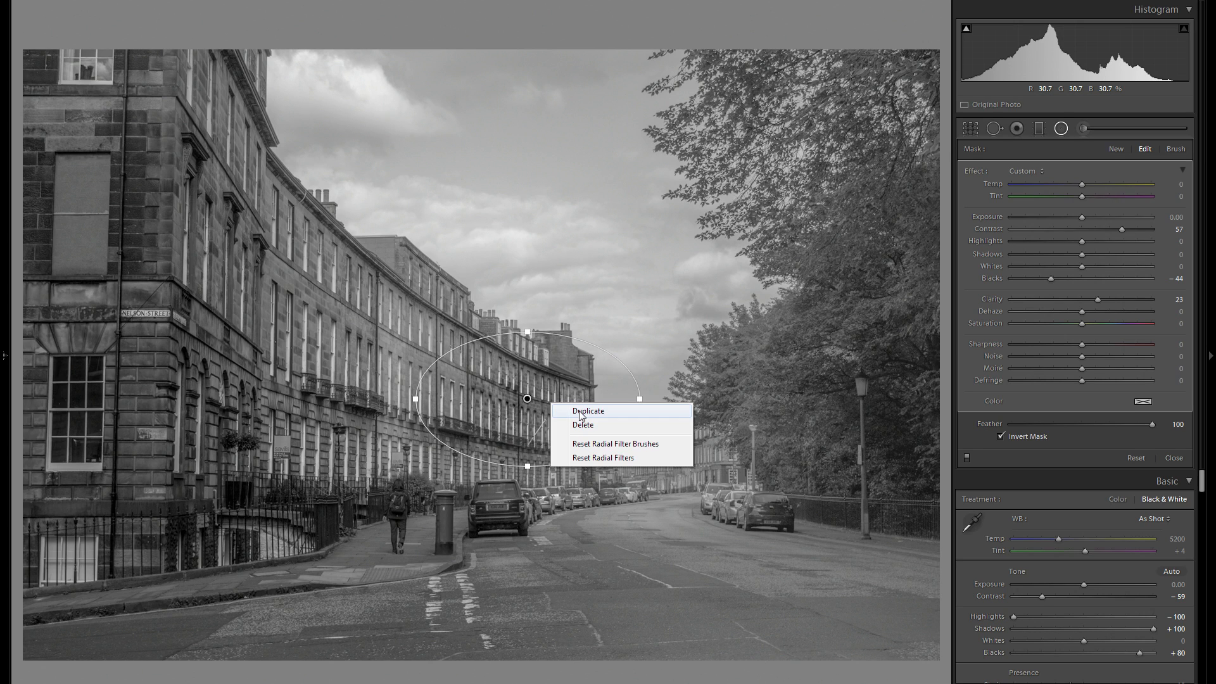
pyautogui.click(579, 411)
pyautogui.moveTo(583, 409); pyautogui.dragTo(410, 316)
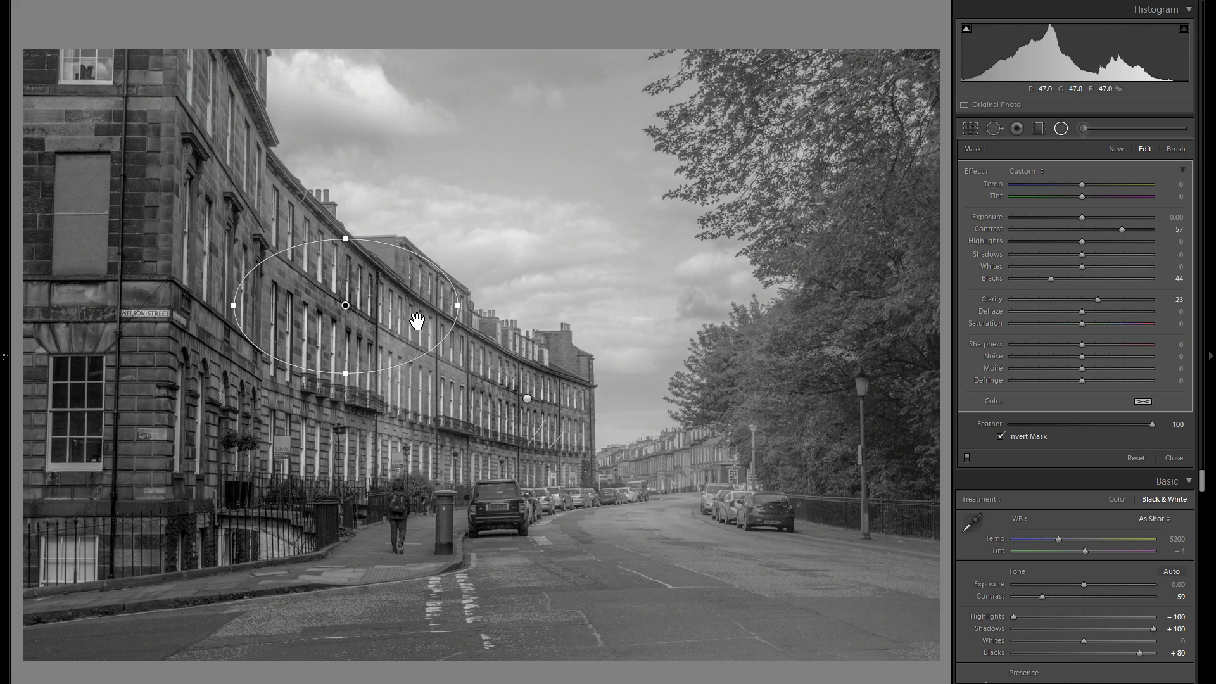
pyautogui.moveTo(1050, 278); pyautogui.dragTo(1054, 279)
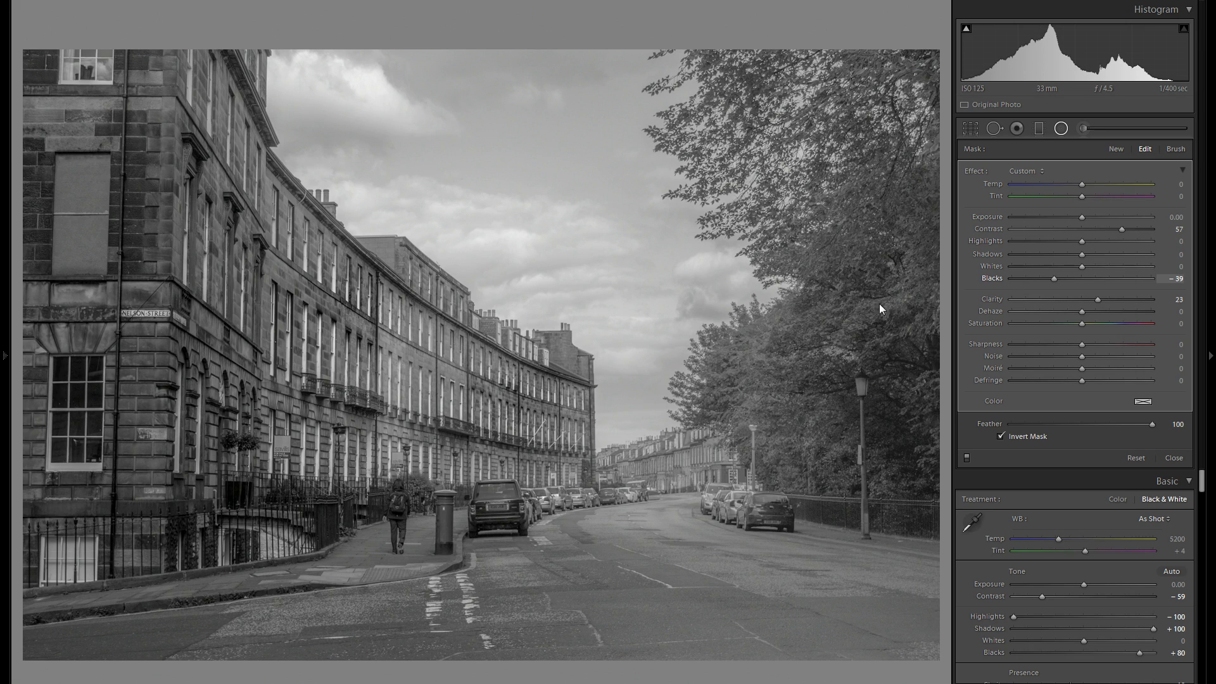
# Duplicate the radial filter onto the road beside the black car and set Contrast 38, Blacks −28 and Clarity 15
pyautogui.rightClick(384, 314)
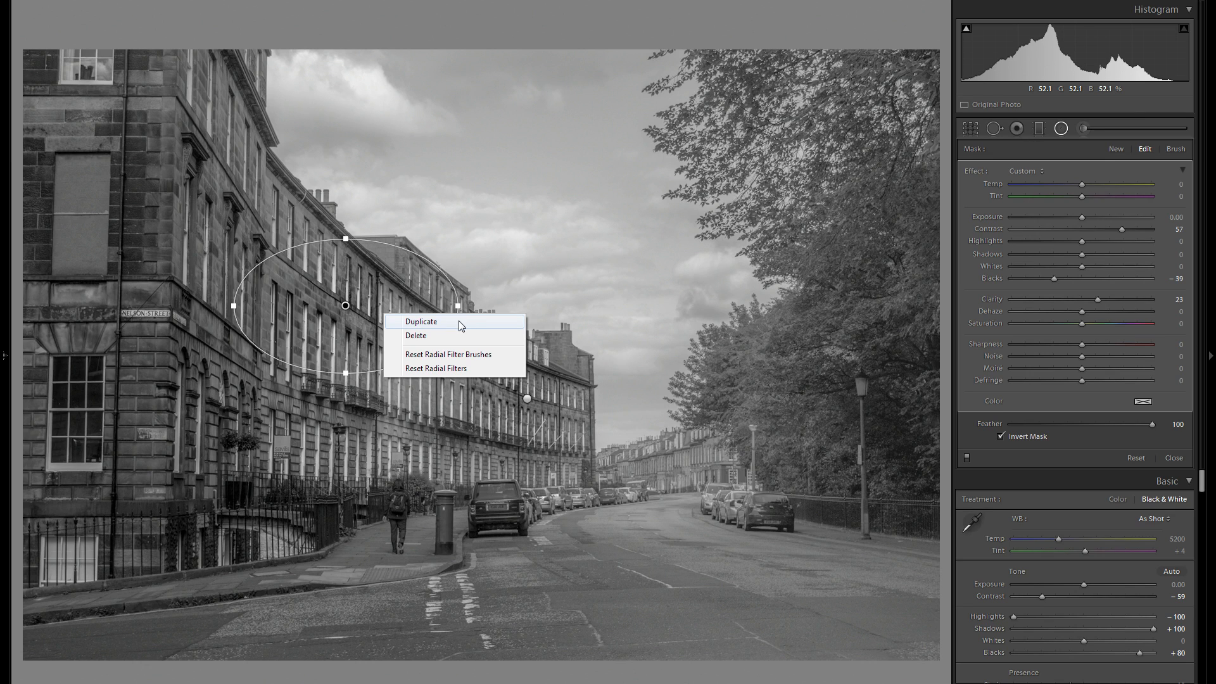
pyautogui.click(421, 322)
pyautogui.moveTo(399, 292); pyautogui.dragTo(612, 508)
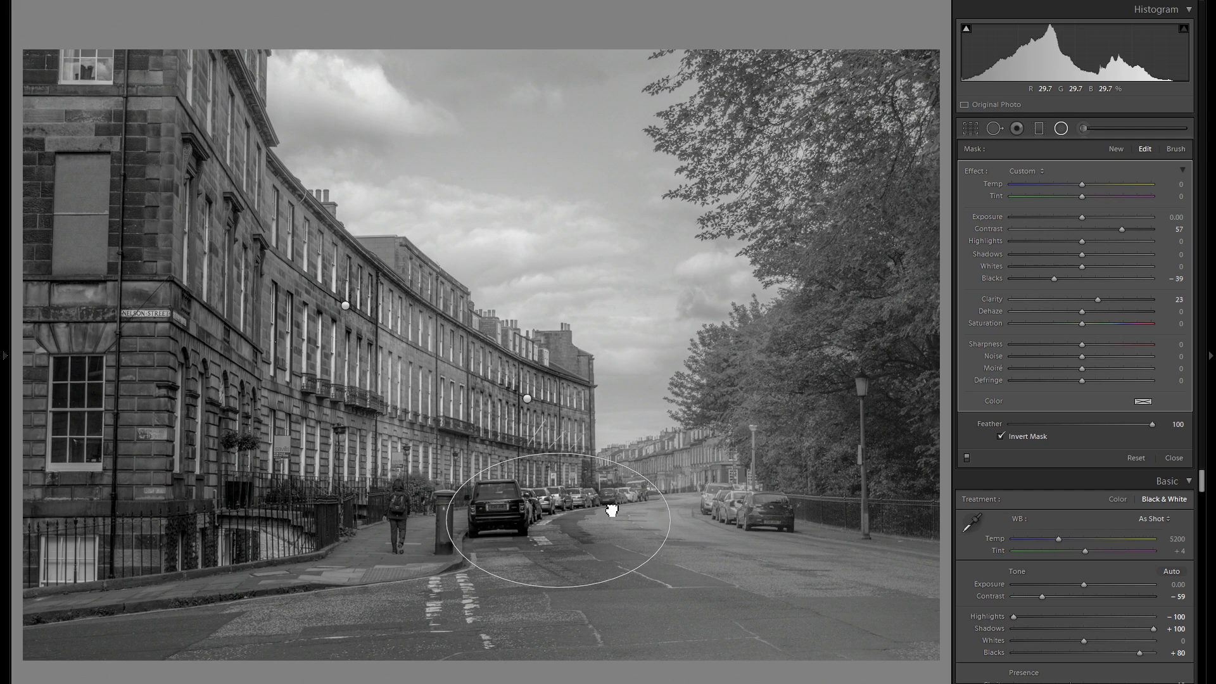
pyautogui.moveTo(1053, 279); pyautogui.dragTo(1092, 299)
pyautogui.moveTo(1110, 233); pyautogui.dragTo(1107, 233)
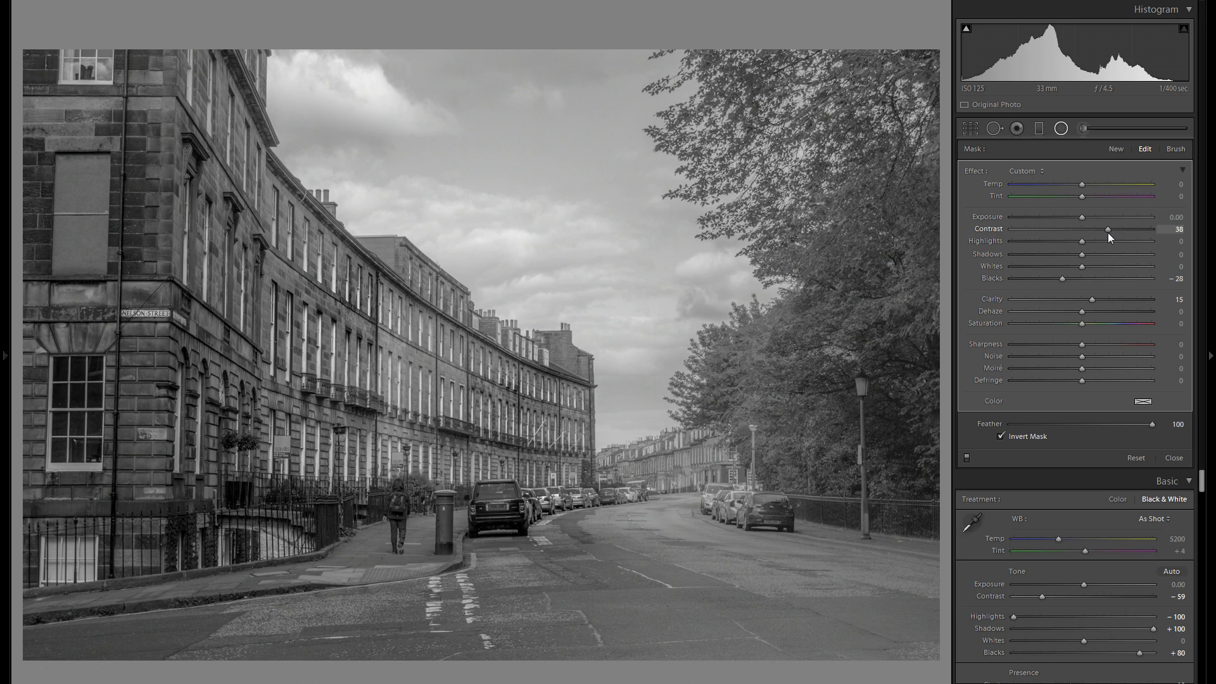
# Duplicate the radial filter twice, placing one copy on the trees above the lamp post and another on the upper foliage
pyautogui.rightClick(557, 496)
pyautogui.click(598, 507)
pyautogui.moveTo(610, 483); pyautogui.dragTo(879, 298)
pyautogui.rightClick(898, 305)
pyautogui.click(905, 308)
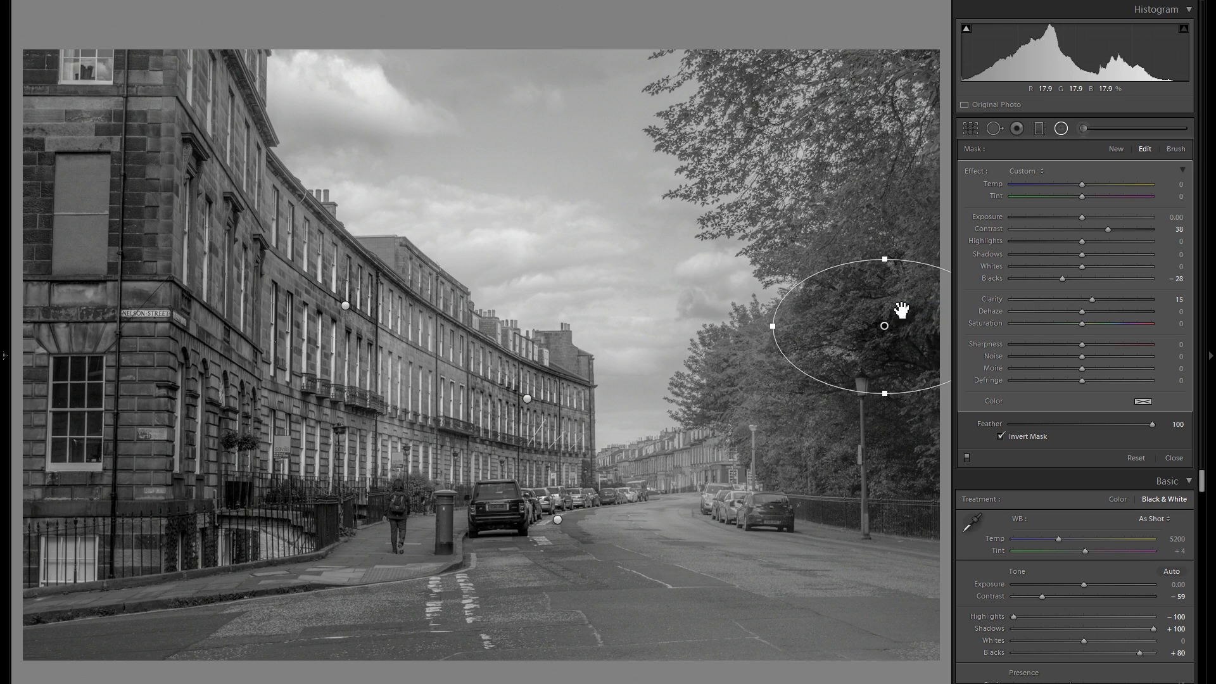
pyautogui.moveTo(898, 325); pyautogui.dragTo(859, 202)
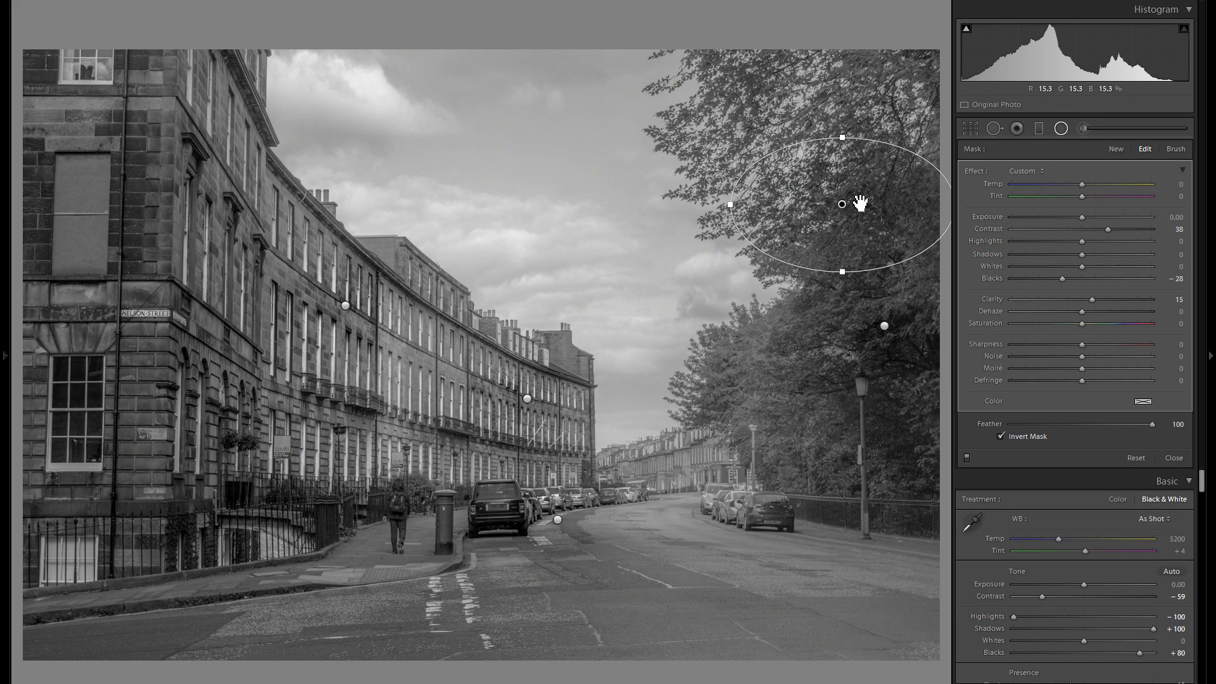
# Duplicate the radial filter from the foliage onto the parked cars below the trees
pyautogui.rightClick(860, 203)
pyautogui.click(876, 206)
pyautogui.moveTo(882, 200); pyautogui.dragTo(658, 470)
# Duplicate the radial filter as a narrow, tilted ellipse along the terrace roofline and set Blacks −31 and Clarity 9
pyautogui.rightClick(823, 511)
pyautogui.click(825, 510)
pyautogui.moveTo(708, 534); pyautogui.dragTo(509, 316)
pyautogui.moveTo(480, 273); pyautogui.dragTo(493, 332)
pyautogui.moveTo(1091, 300); pyautogui.dragTo(1055, 279)
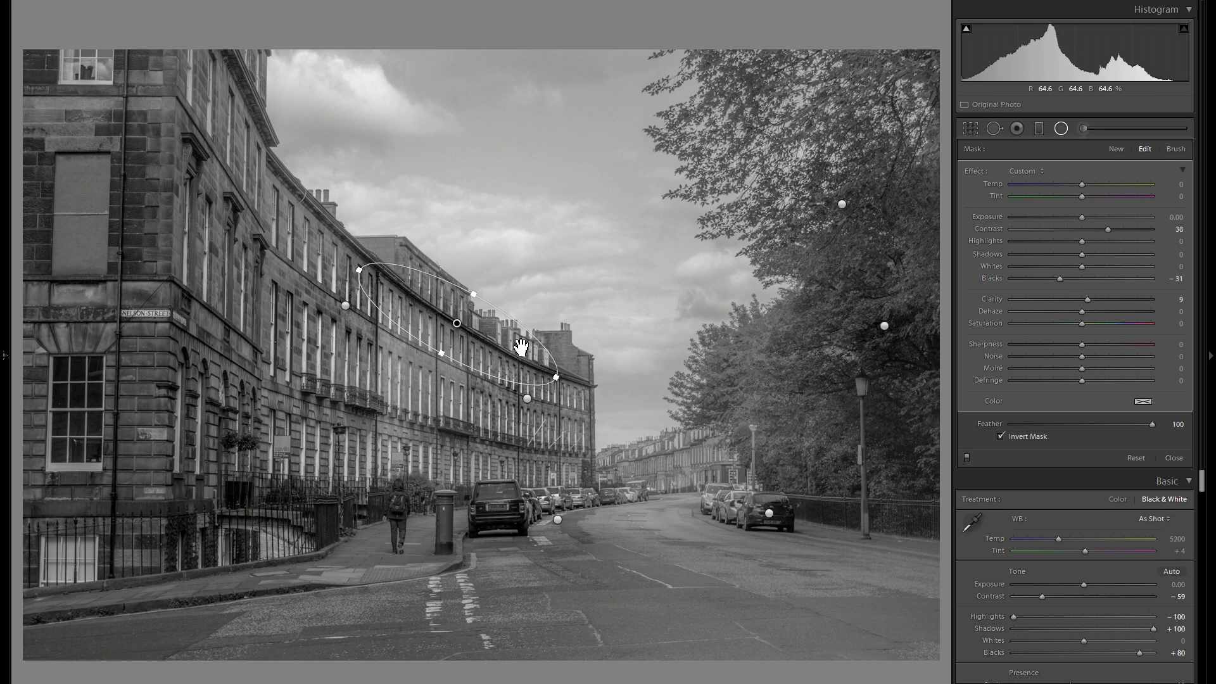
# Duplicate the roofline radial filter onto the far end of the street and shrink the ellipse to fit there
pyautogui.rightClick(500, 344)
pyautogui.click(528, 351)
pyautogui.moveTo(469, 352); pyautogui.dragTo(684, 517)
pyautogui.moveTo(768, 537); pyautogui.dragTo(728, 522)
pyautogui.moveTo(692, 466); pyautogui.dragTo(674, 491)
pyautogui.moveTo(664, 493); pyautogui.dragTo(633, 485)
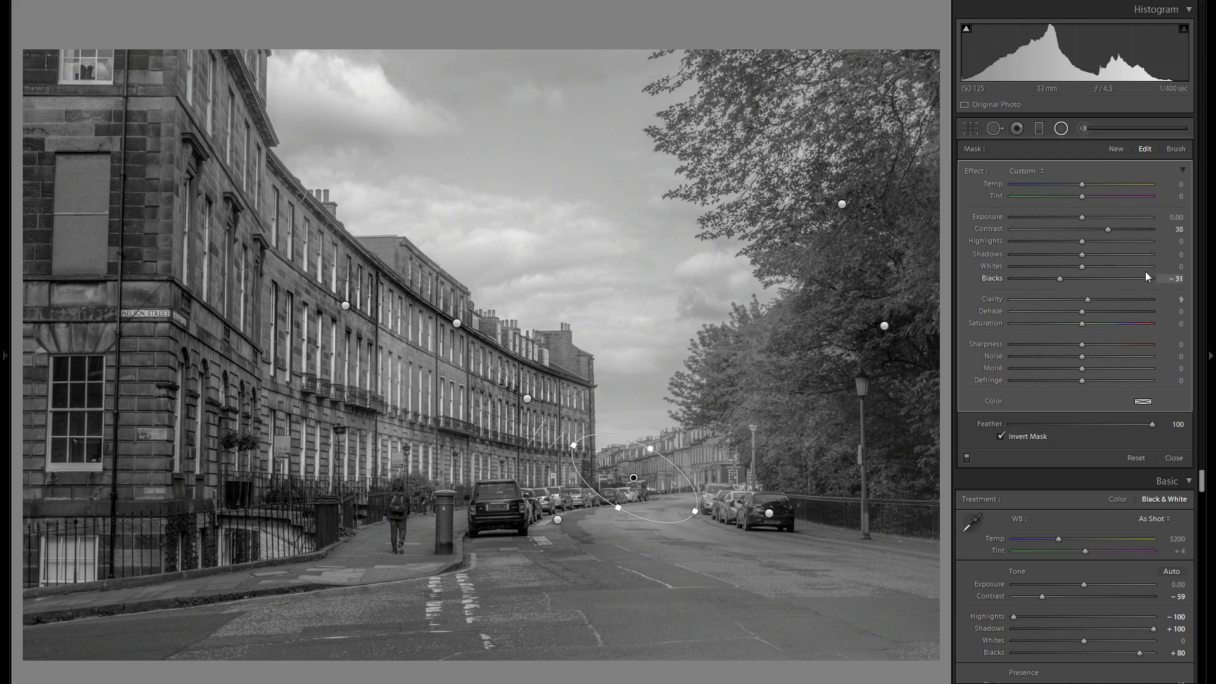
# Turn the radial filters off and on twice to compare the photo with and without them
pyautogui.click(967, 458)
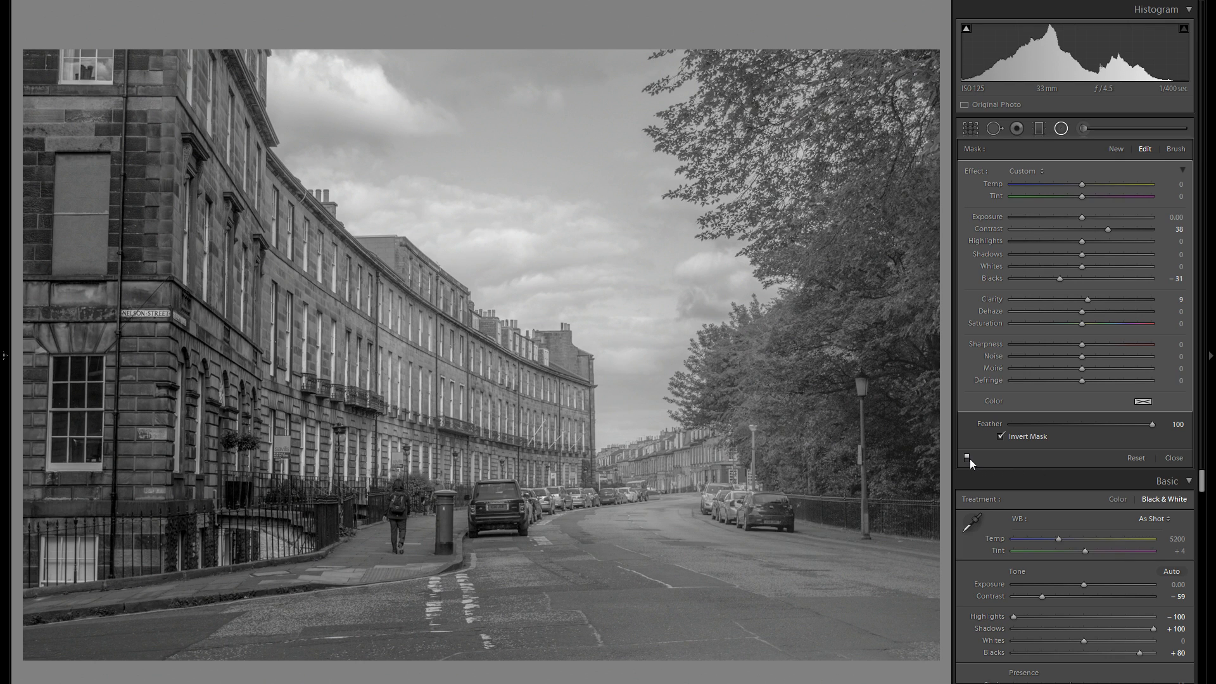
pyautogui.click(968, 457)
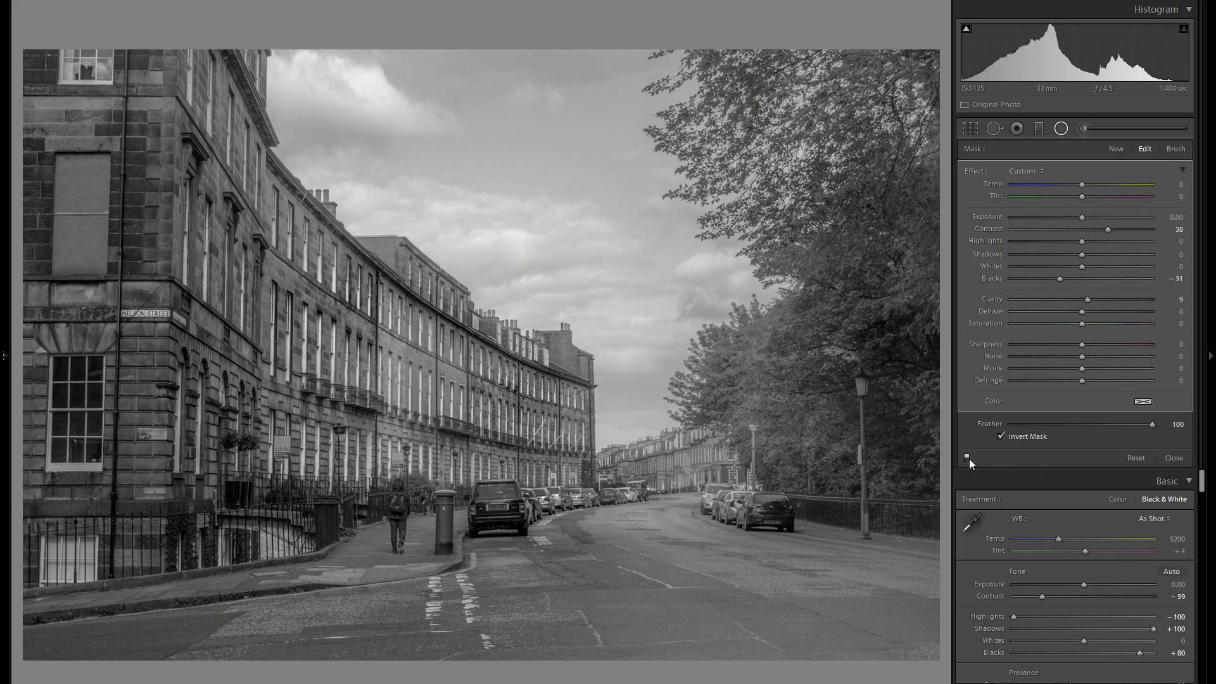
pyautogui.click(968, 457)
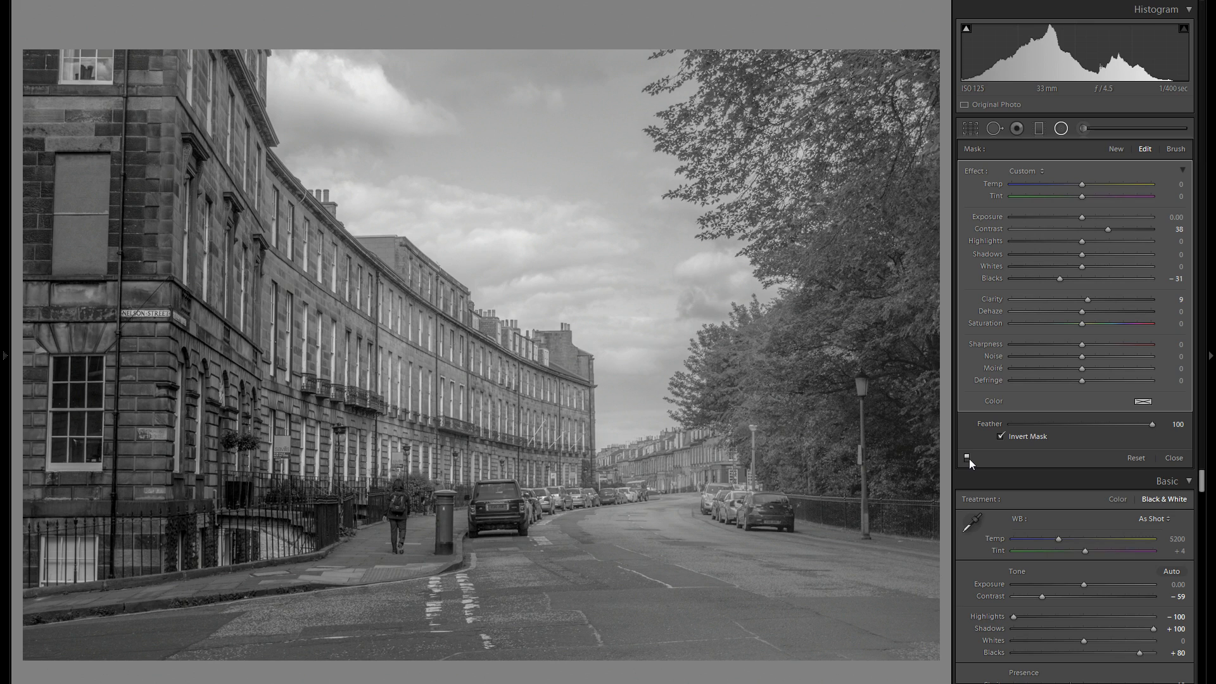
pyautogui.click(967, 458)
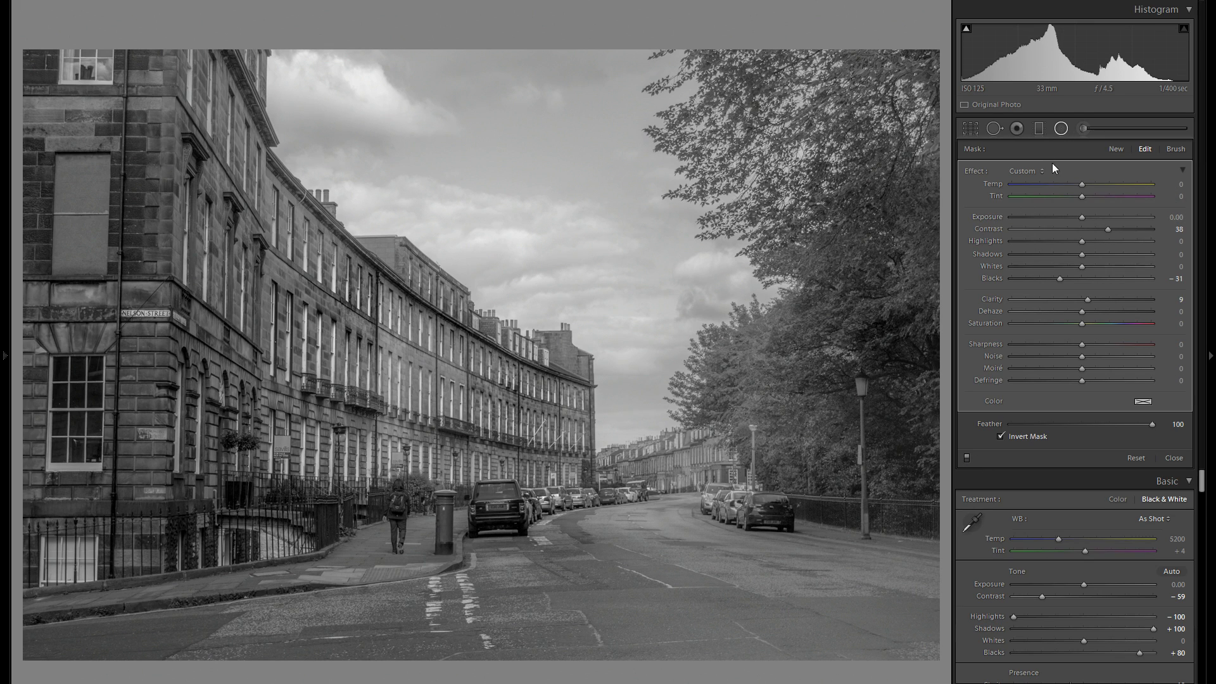
# Close the Radial Filter tool and examine the terrace, railings and parked cars at 1:2 magnification
pyautogui.click(1061, 129)
pyautogui.click(2, 162)
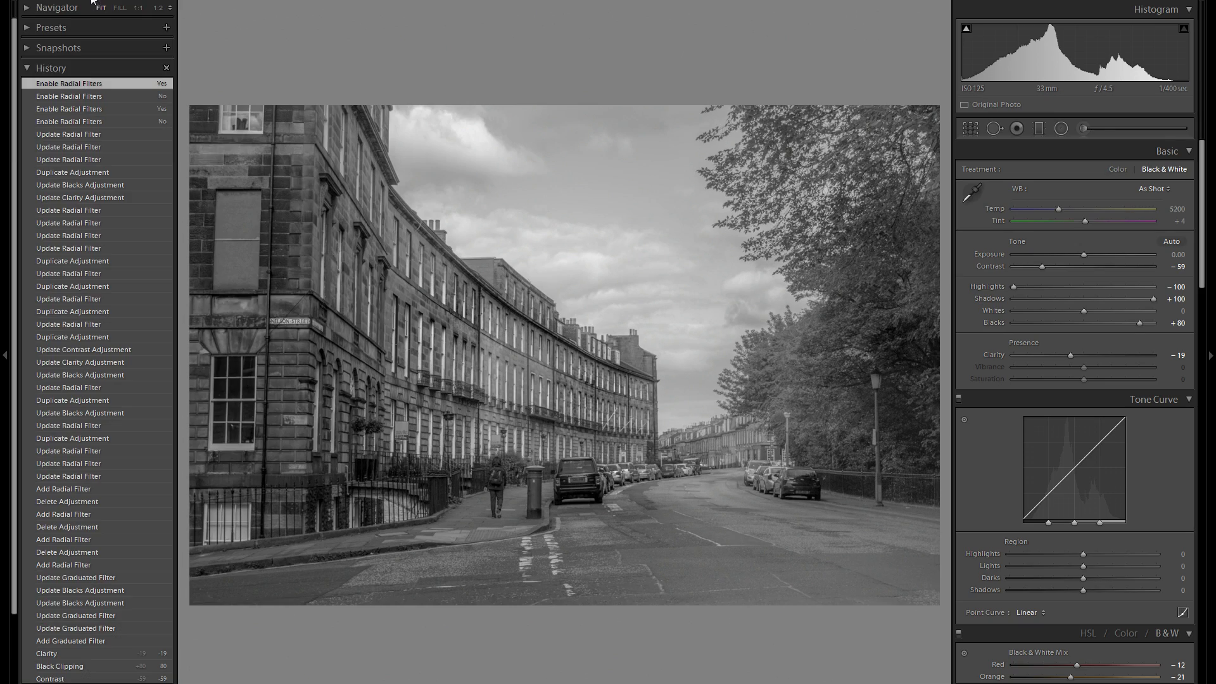
pyautogui.click(160, 8)
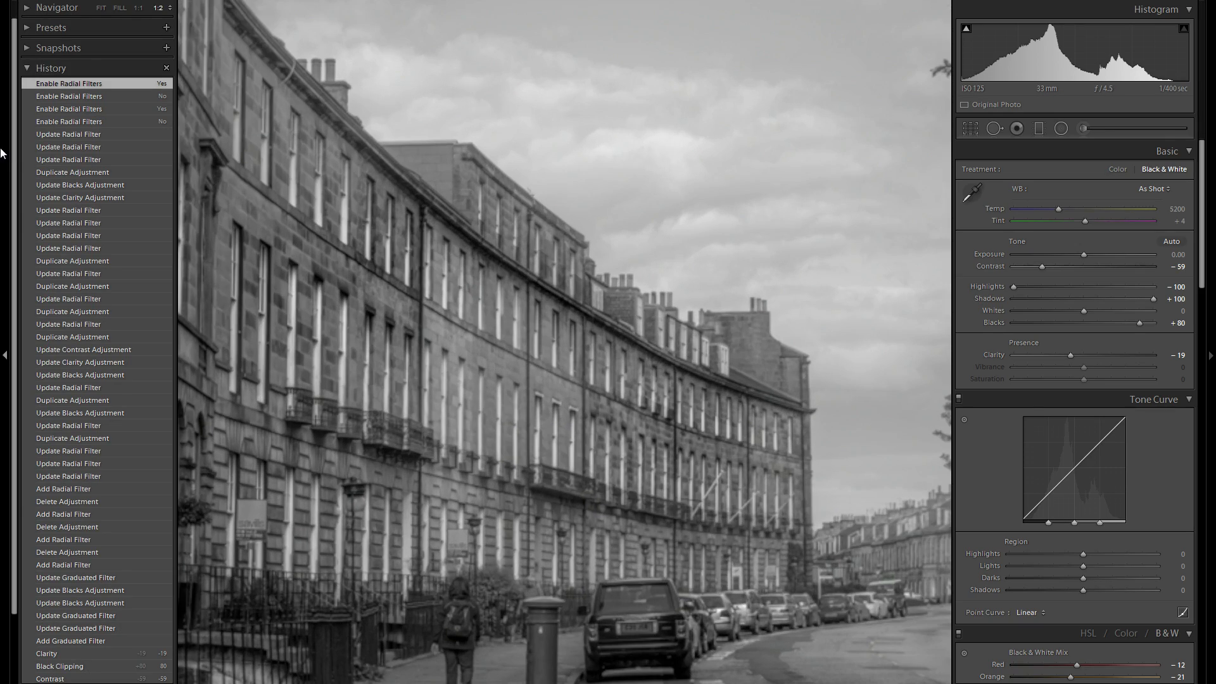
pyautogui.click(4, 165)
pyautogui.moveTo(533, 410); pyautogui.dragTo(810, 312)
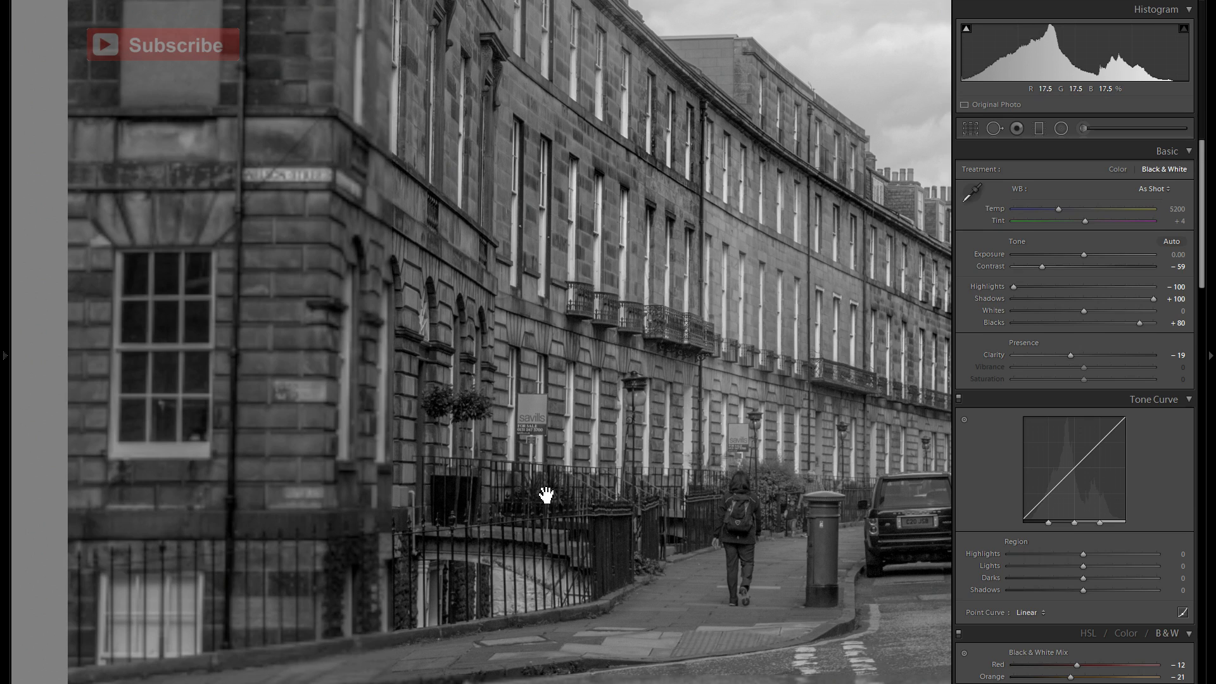
pyautogui.moveTo(497, 397); pyautogui.dragTo(299, 464)
pyautogui.click(299, 464)
pyautogui.click(664, 461)
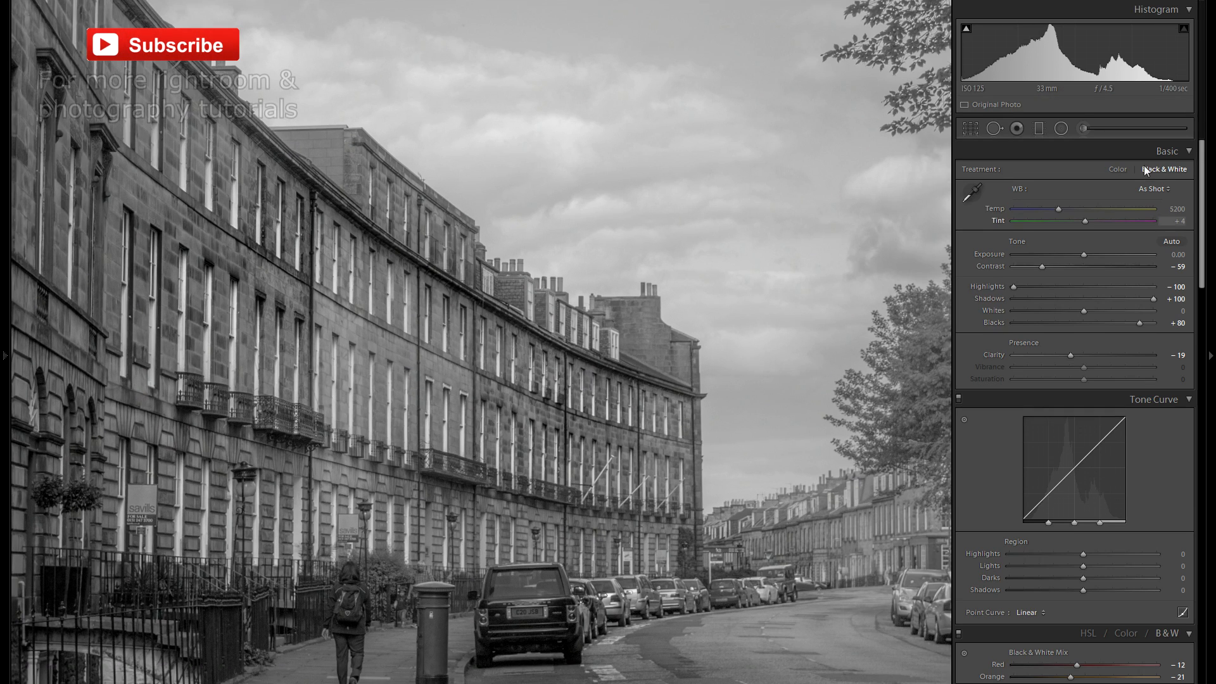
# Paint an Adjustment Brush with Contrast 57, Blacks −44 and Clarity 23 over the dark upper windows beside the corner building
pyautogui.click(1082, 131)
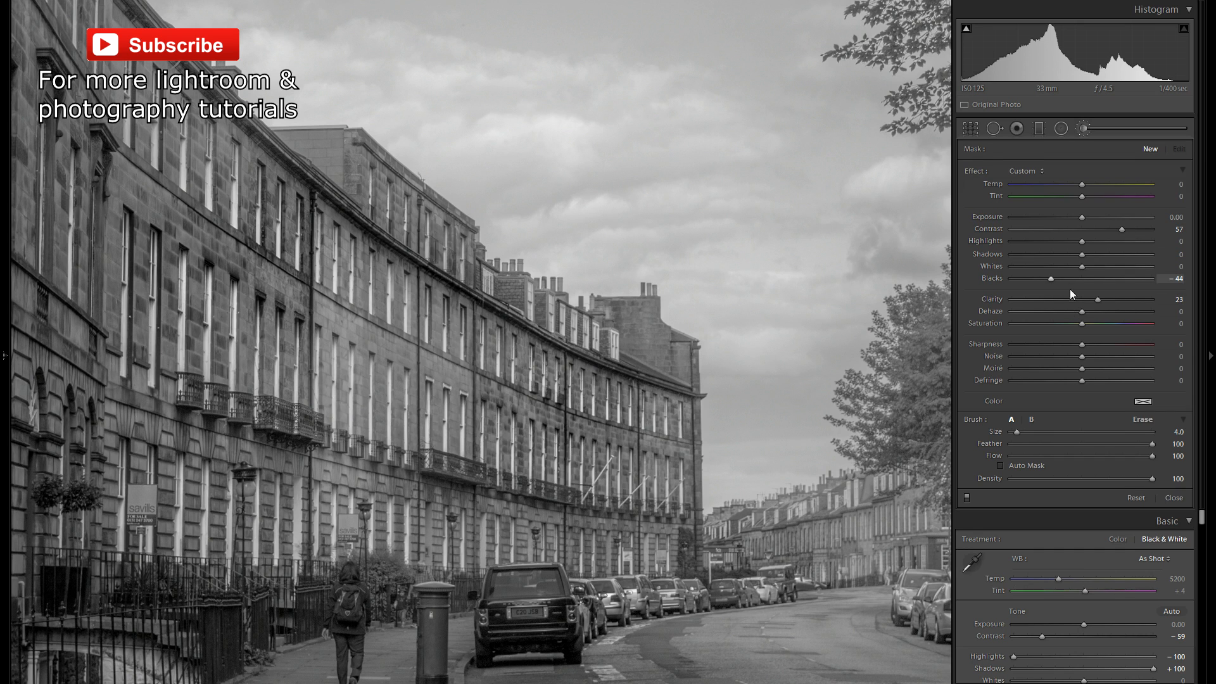
pyautogui.click(414, 430)
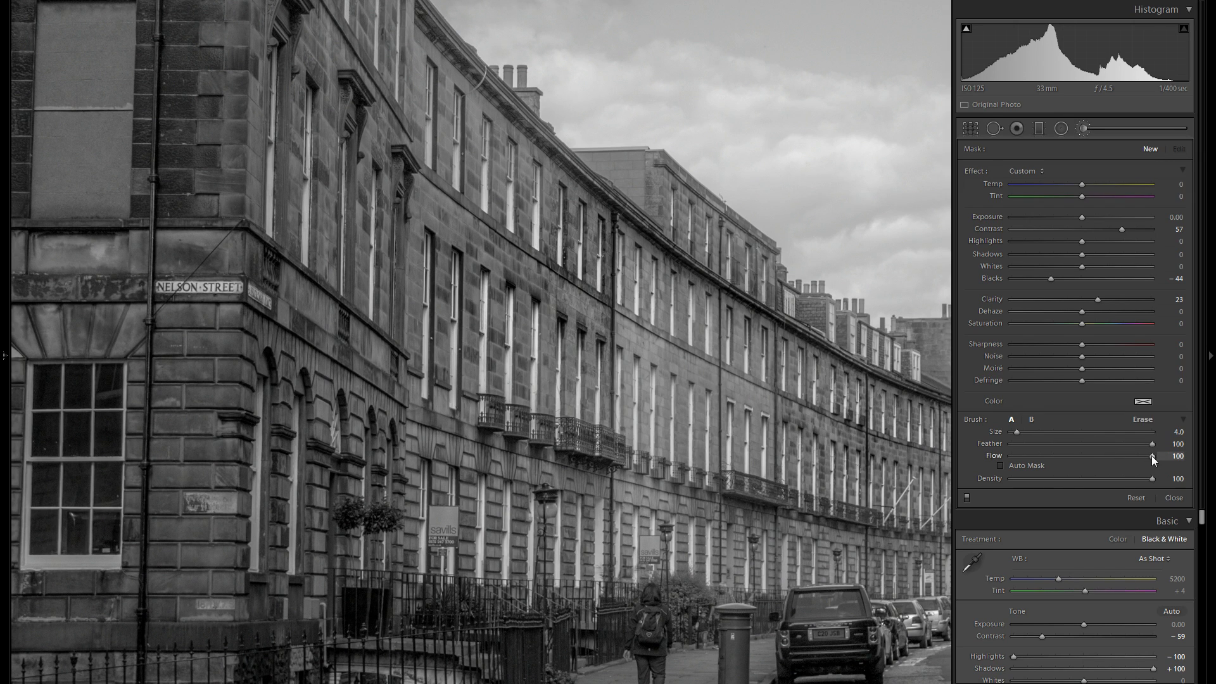
pyautogui.moveTo(633, 285)
pyautogui.mouseDown()
pyautogui.moveTo(826, 357)
pyautogui.moveTo(781, 359)
pyautogui.mouseUp()
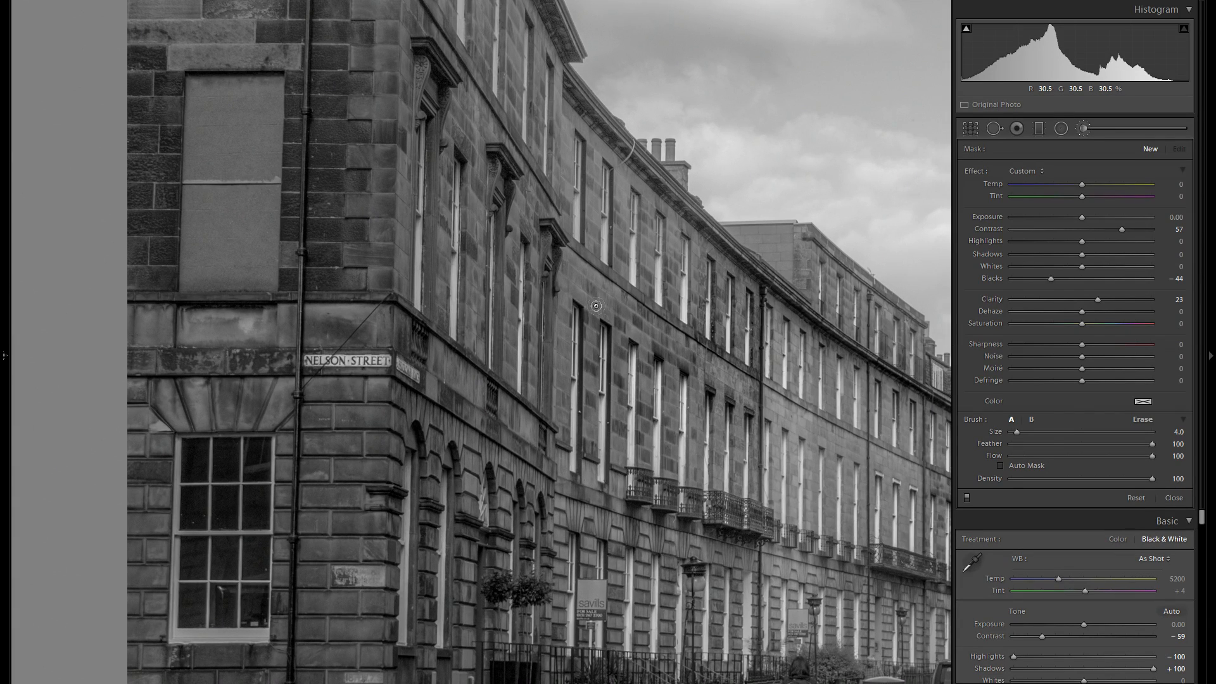
pyautogui.moveTo(654, 357); pyautogui.dragTo(574, 418)
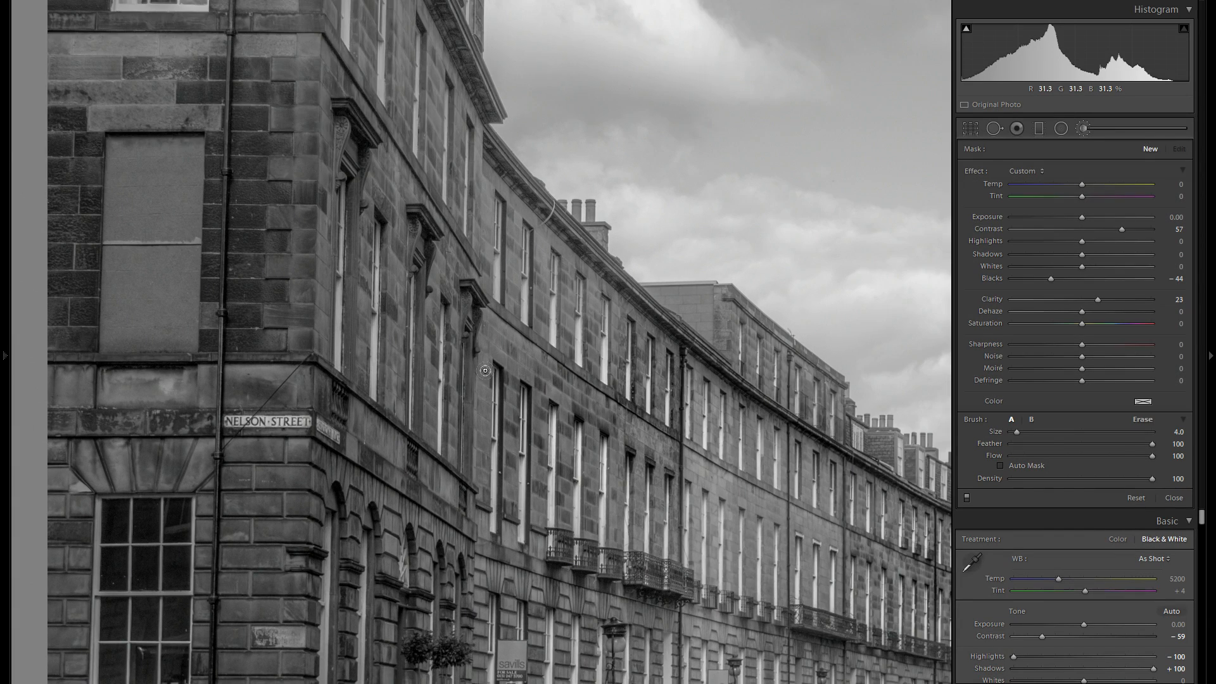
pyautogui.moveTo(493, 467); pyautogui.dragTo(494, 378)
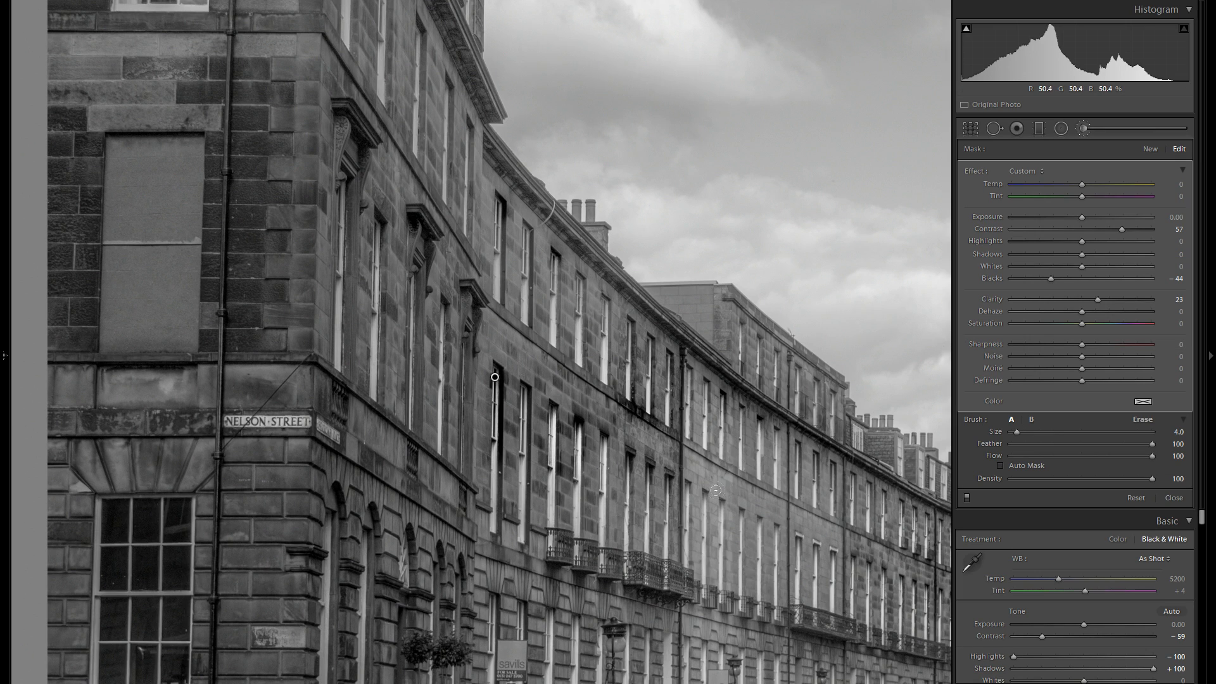
# Start a new brush adjustment with Contrast 40, Blacks −42 and Clarity 10 and paint the windows further along the terrace
pyautogui.click(1150, 150)
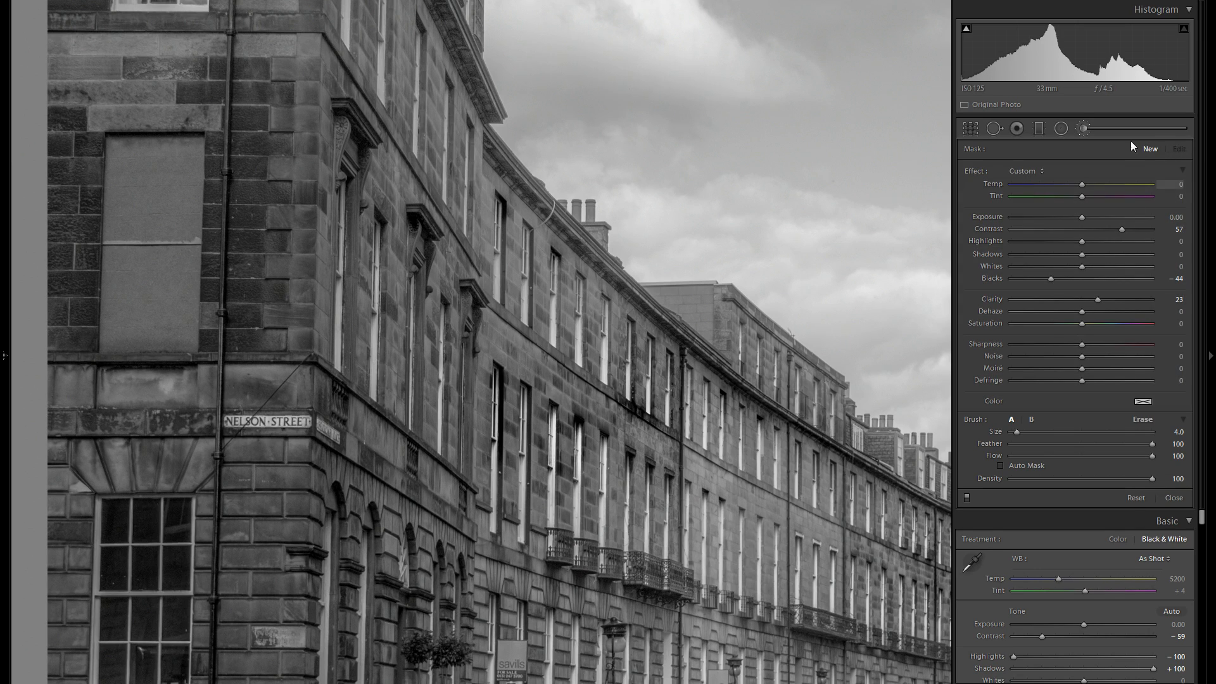
pyautogui.click(1109, 228)
pyautogui.moveTo(1051, 279); pyautogui.dragTo(1089, 300)
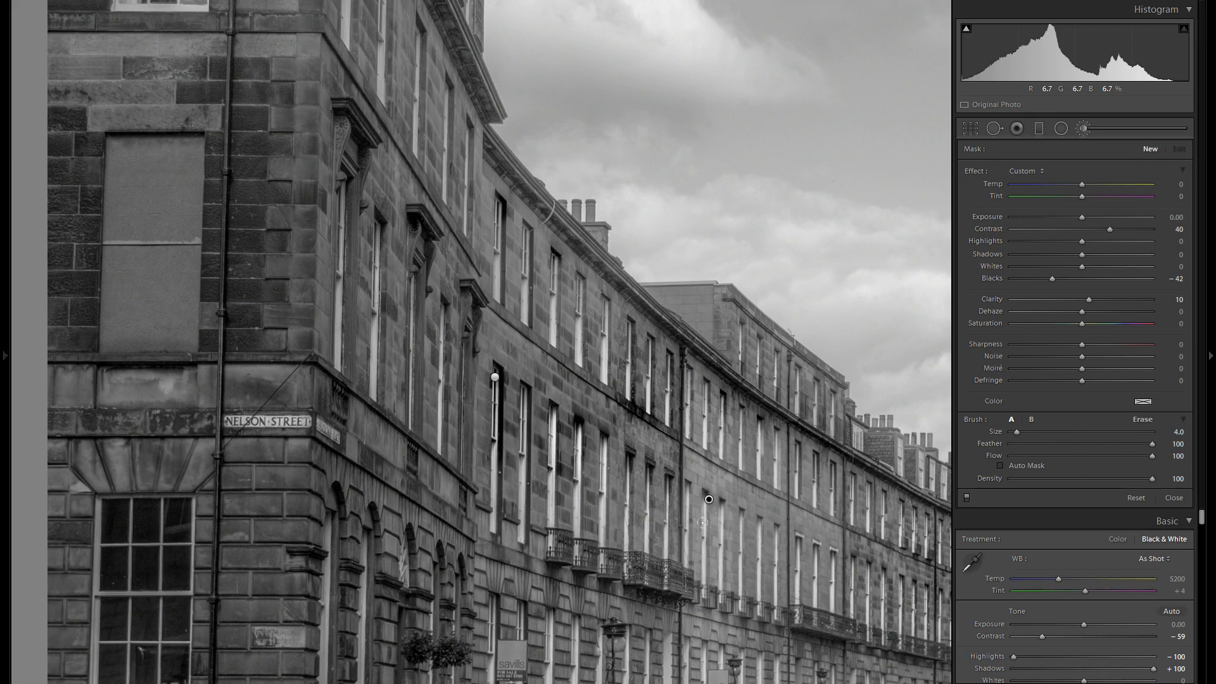
pyautogui.click(704, 503)
pyautogui.moveTo(763, 549); pyautogui.dragTo(765, 549)
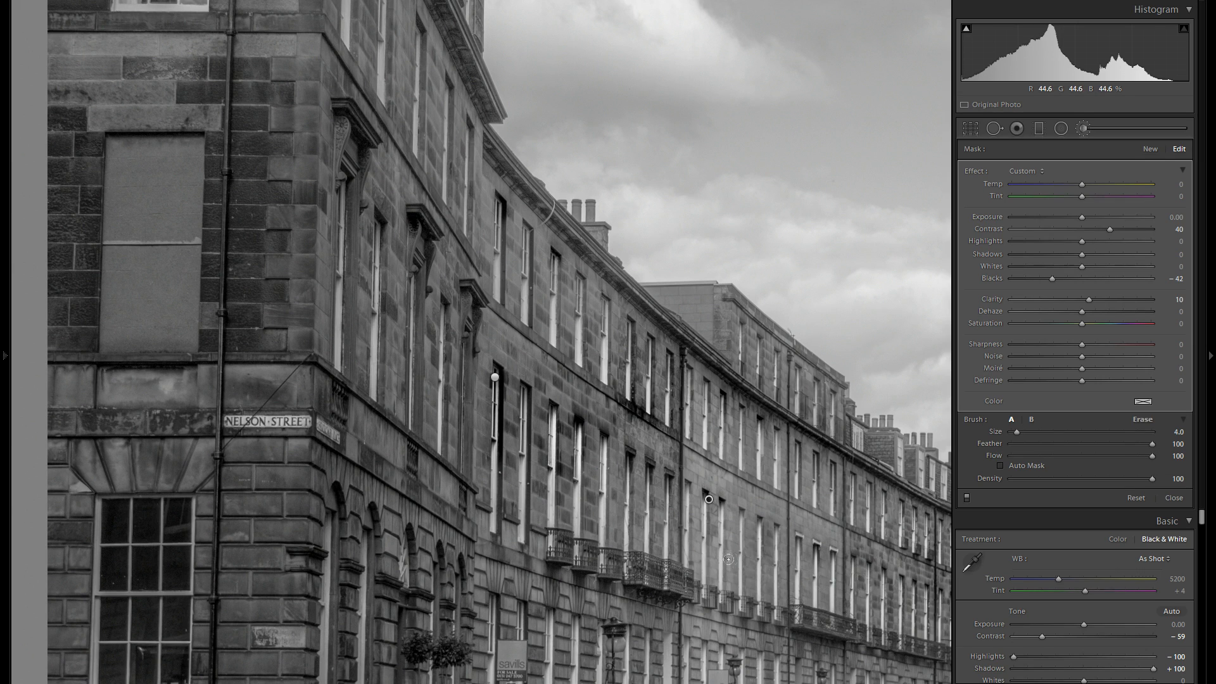
# Extend the same brush adjustment over the terrace's lower windows, the street railings and a lamp by the pavement
pyautogui.moveTo(738, 597)
pyautogui.mouseDown()
pyautogui.moveTo(728, 386)
pyautogui.moveTo(616, 336)
pyautogui.moveTo(609, 348)
pyautogui.moveTo(624, 352)
pyautogui.mouseUp()
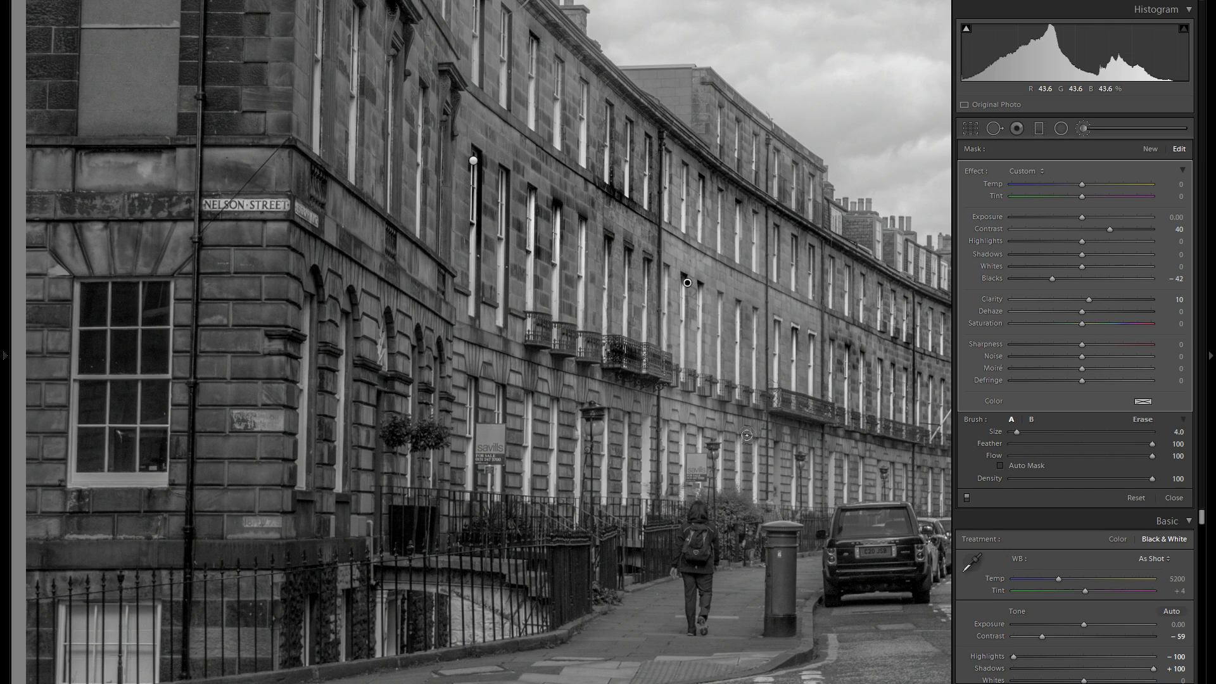
pyautogui.moveTo(747, 439); pyautogui.dragTo(748, 482)
pyautogui.moveTo(665, 528)
pyautogui.mouseDown()
pyautogui.moveTo(651, 520)
pyautogui.moveTo(603, 541)
pyautogui.mouseUp()
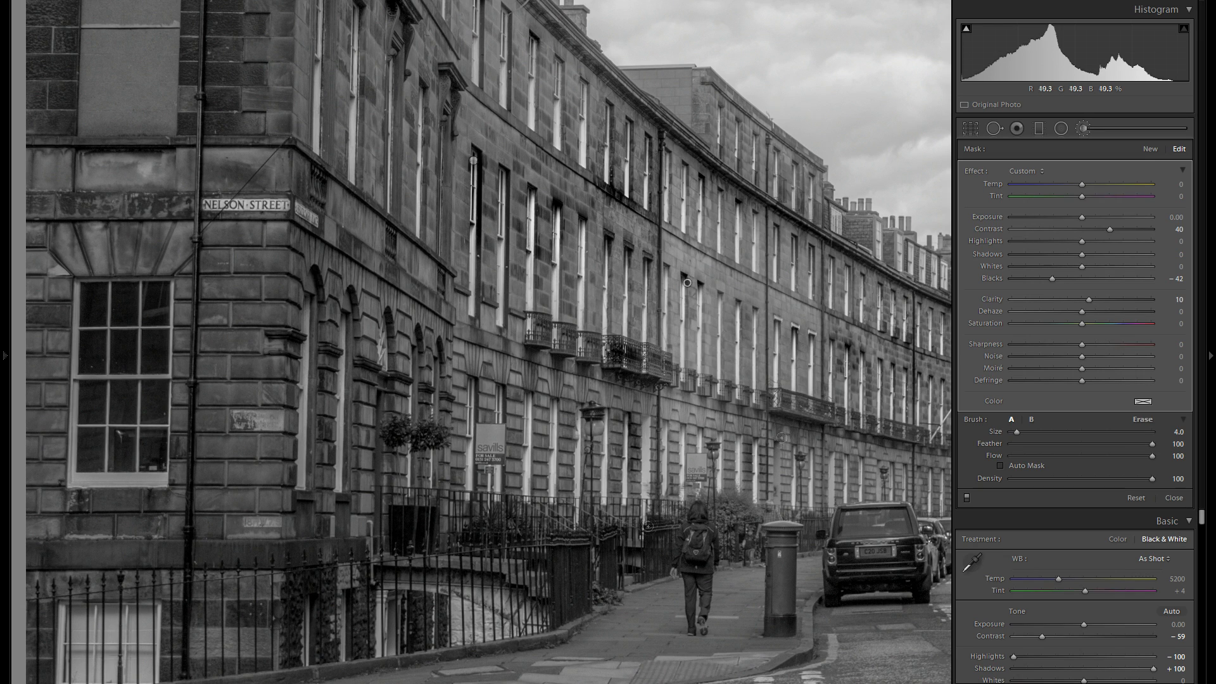
pyautogui.moveTo(797, 449); pyautogui.dragTo(800, 462)
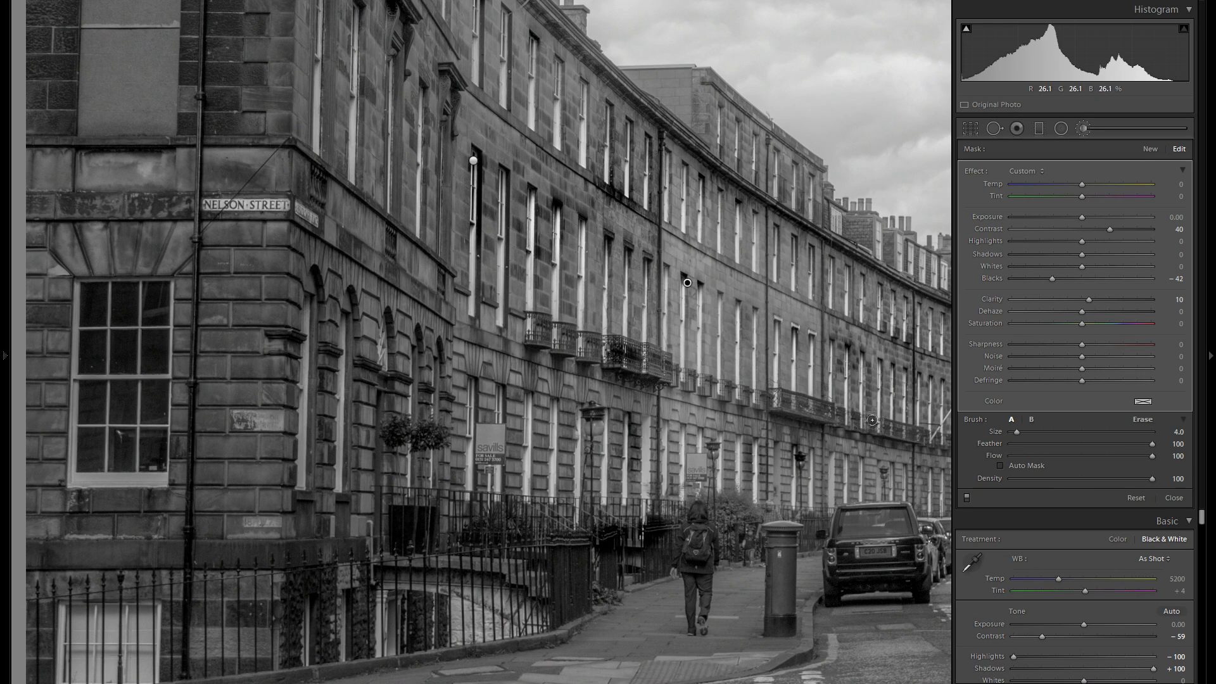
# Add a separate brush adjustment on the pillar box and set Contrast 19 and Blacks −16
pyautogui.click(1150, 149)
pyautogui.moveTo(768, 533)
pyautogui.mouseDown()
pyautogui.moveTo(592, 444)
pyautogui.moveTo(599, 480)
pyautogui.mouseUp()
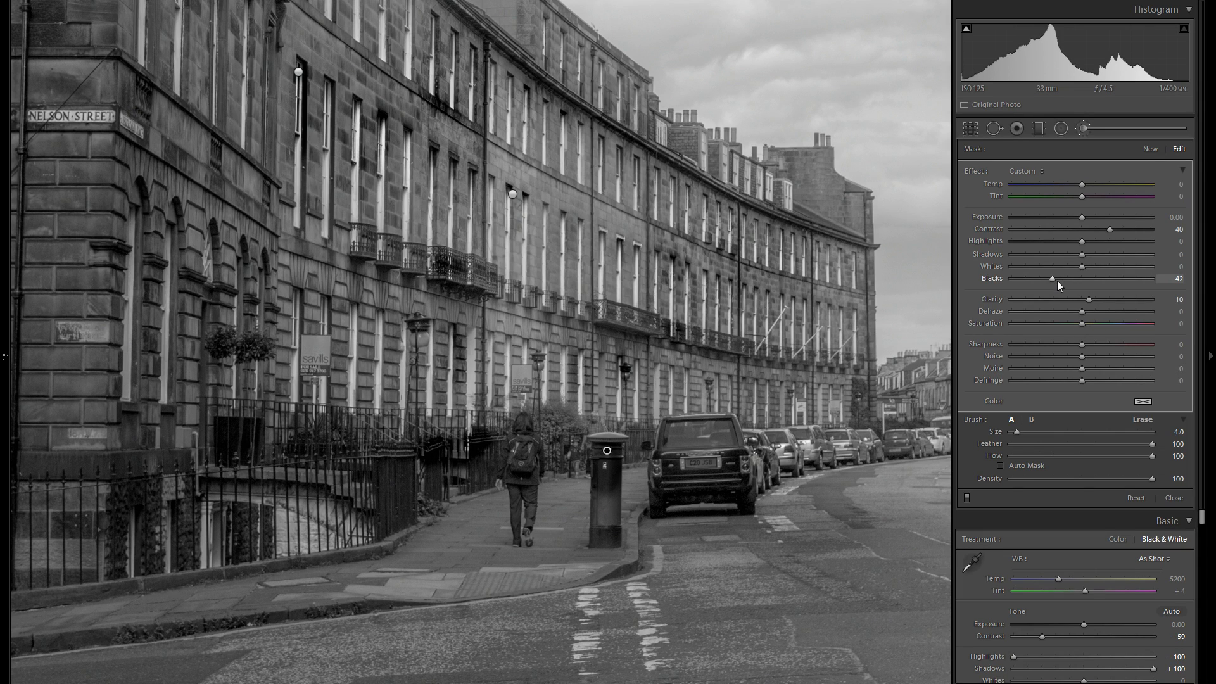
pyautogui.moveTo(1062, 279); pyautogui.dragTo(1065, 279)
pyautogui.moveTo(1110, 228); pyautogui.dragTo(1097, 229)
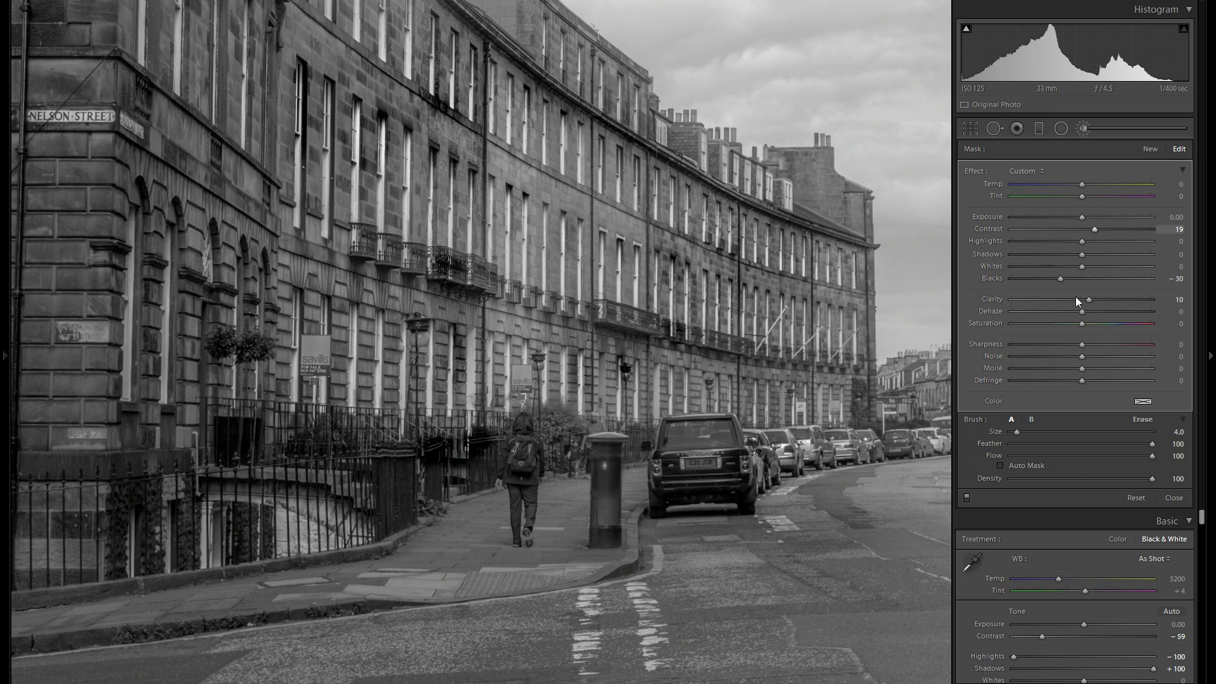
pyautogui.moveTo(1060, 278); pyautogui.dragTo(1069, 280)
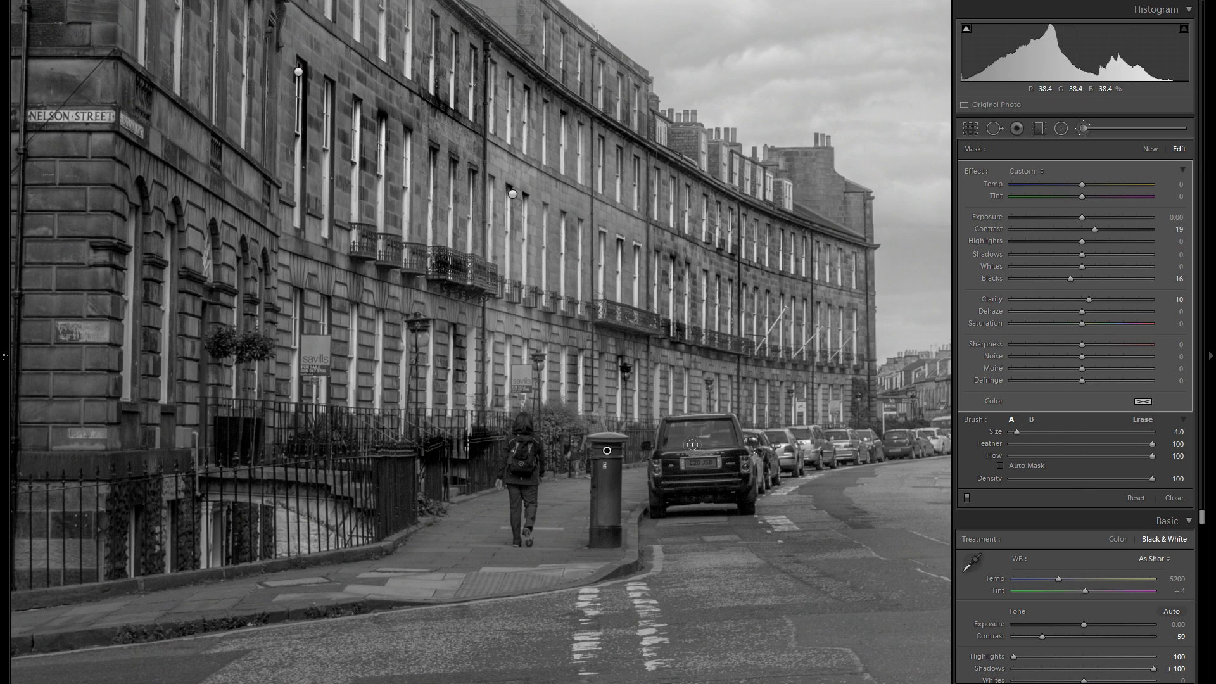
# Paint a new size 3 brush adjustment with Contrast 44 and Blacks −37 over the rooftops of the distant terrace
pyautogui.moveTo(770, 437); pyautogui.dragTo(543, 431)
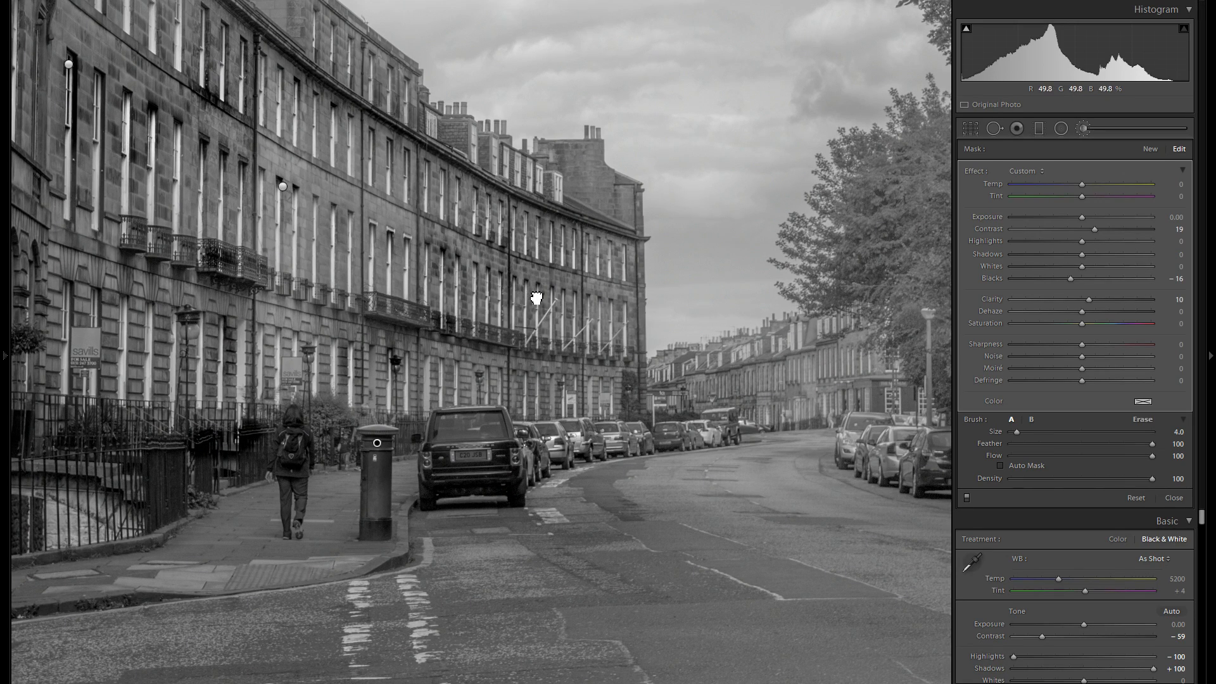
pyautogui.moveTo(536, 298); pyautogui.dragTo(524, 369)
pyautogui.scroll(-1, 556, 295)
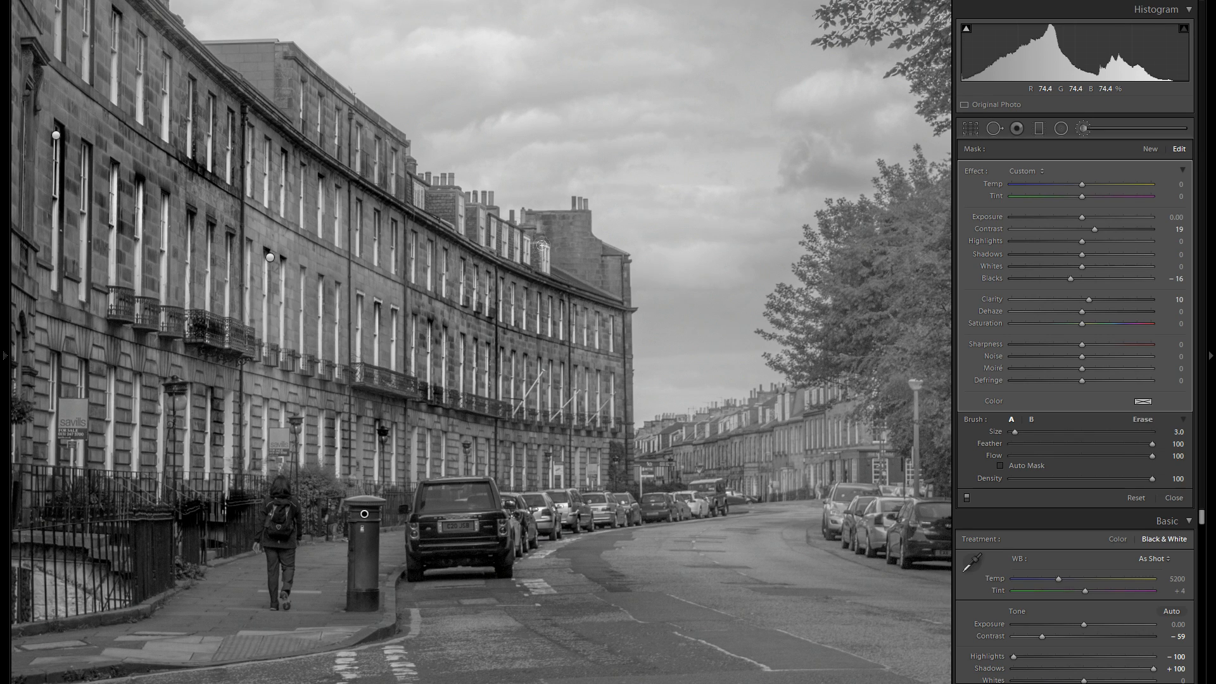
pyautogui.click(1148, 148)
pyautogui.moveTo(1108, 229); pyautogui.dragTo(1112, 229)
pyautogui.moveTo(1053, 278); pyautogui.dragTo(1057, 279)
pyautogui.moveTo(814, 427)
pyautogui.mouseDown()
pyautogui.moveTo(699, 397)
pyautogui.moveTo(674, 370)
pyautogui.moveTo(611, 391)
pyautogui.moveTo(647, 405)
pyautogui.mouseUp()
pyautogui.click(694, 374)
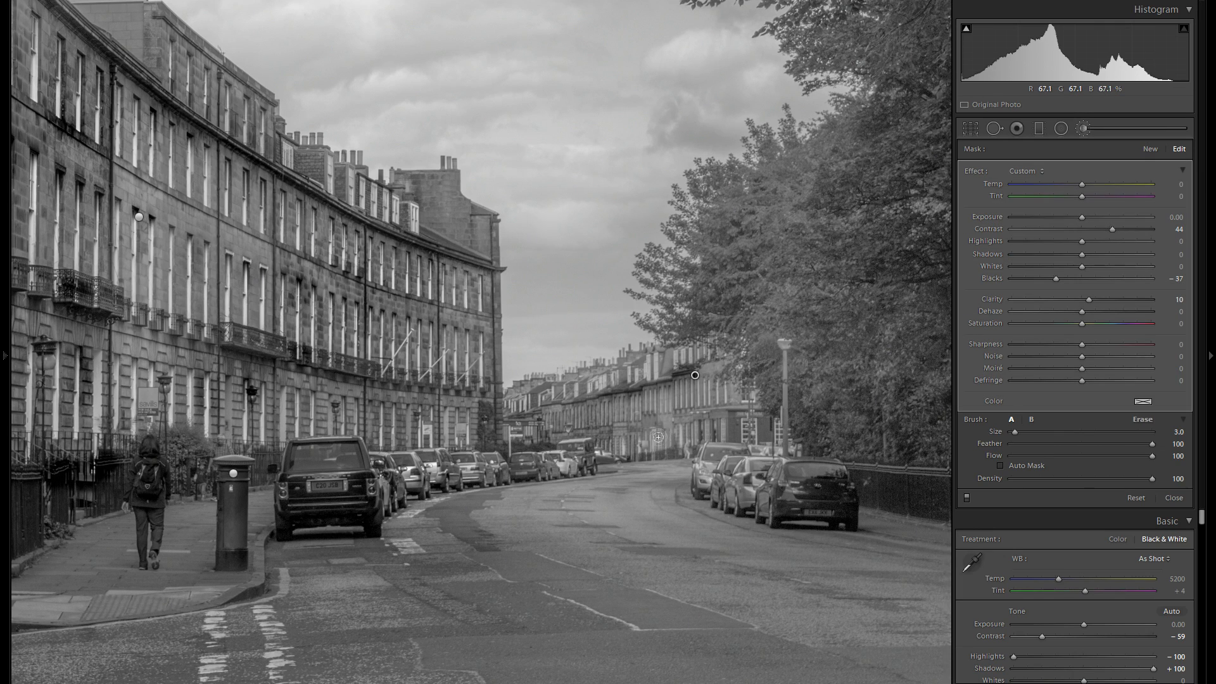
pyautogui.moveTo(534, 386); pyautogui.dragTo(571, 379)
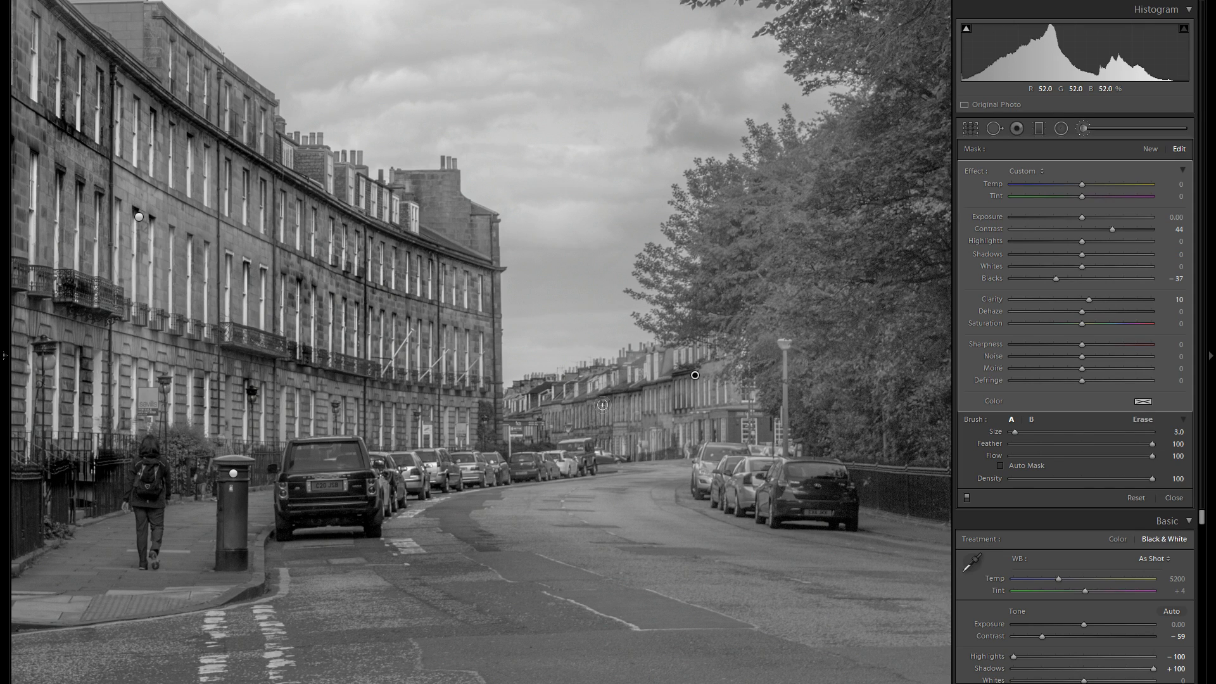
# Extend the distant-terrace brush mask over spots at both ends of the far buildings and the parked cars beside the trees
pyautogui.moveTo(694, 377)
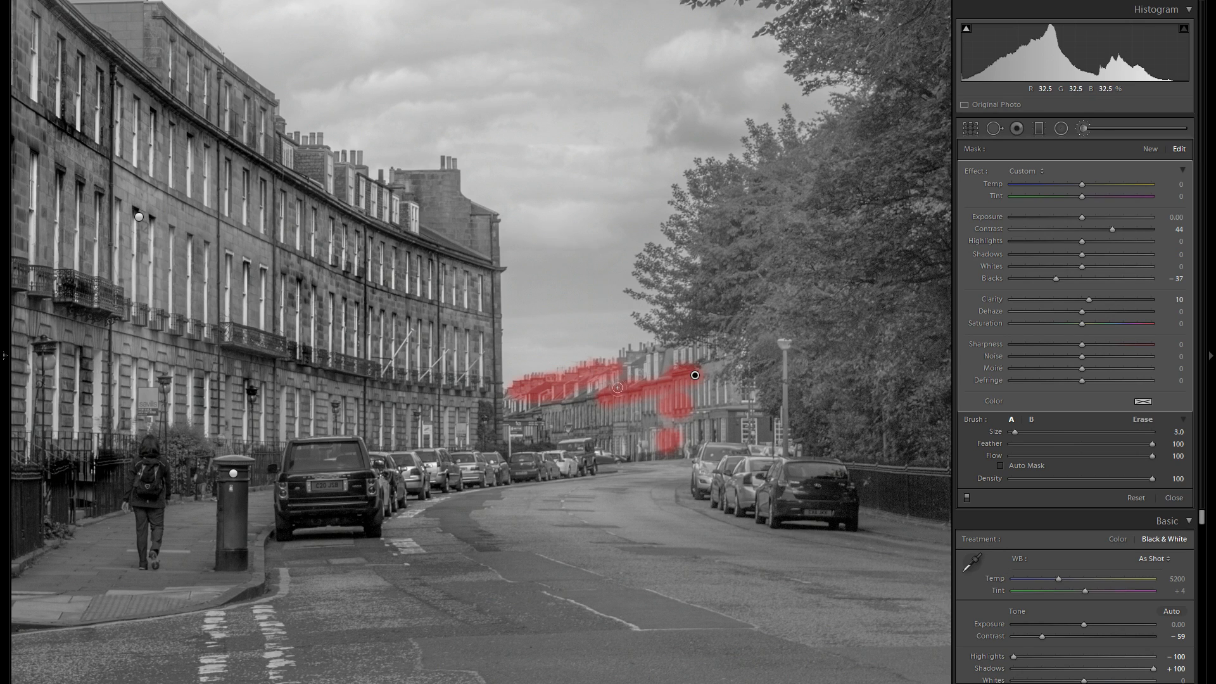
pyautogui.click(544, 434)
pyautogui.click(748, 408)
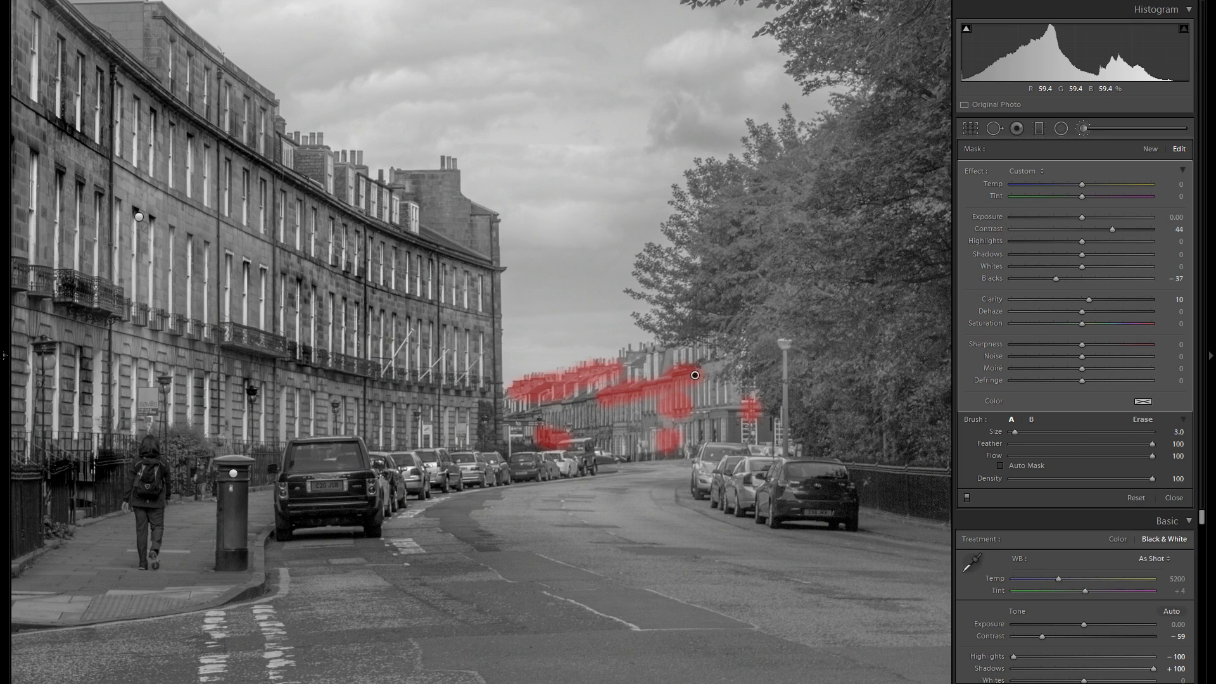
pyautogui.moveTo(720, 459)
pyautogui.mouseDown()
pyautogui.moveTo(716, 481)
pyautogui.moveTo(729, 459)
pyautogui.mouseUp()
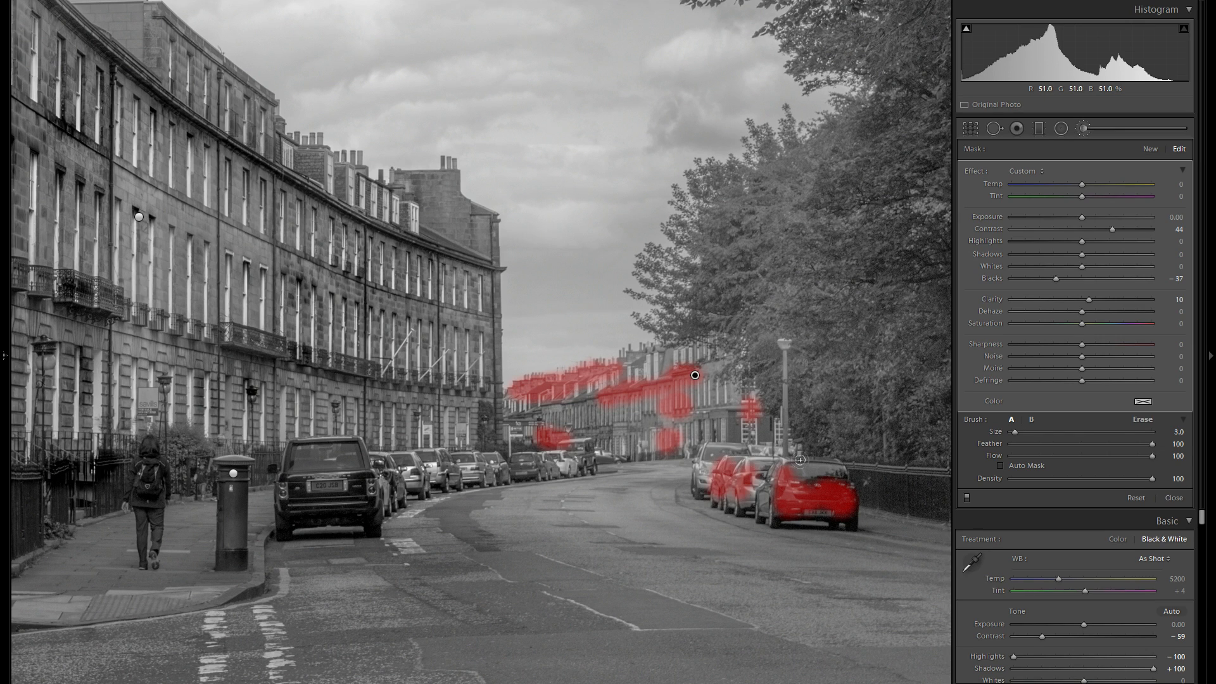
pyautogui.press('o')
# Set up a new brush adjustment for the trees with Contrast 26, Blacks −22 and size 13
pyautogui.moveTo(860, 386); pyautogui.dragTo(697, 479)
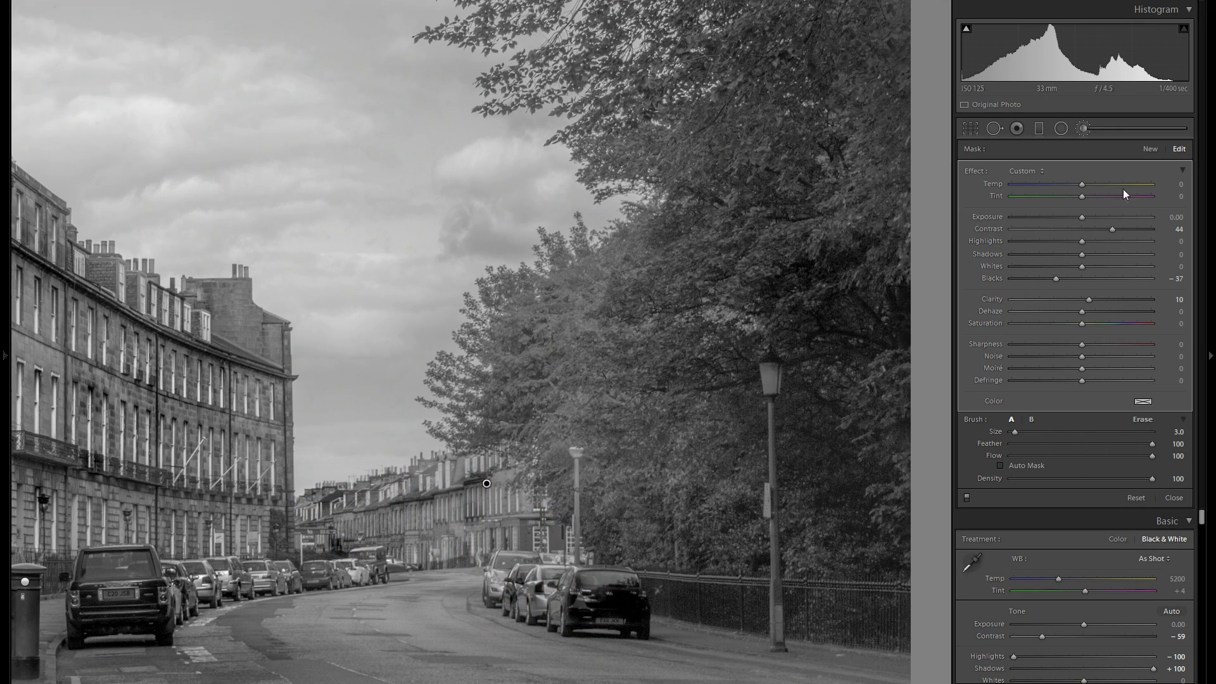
pyautogui.click(1146, 151)
pyautogui.click(1100, 229)
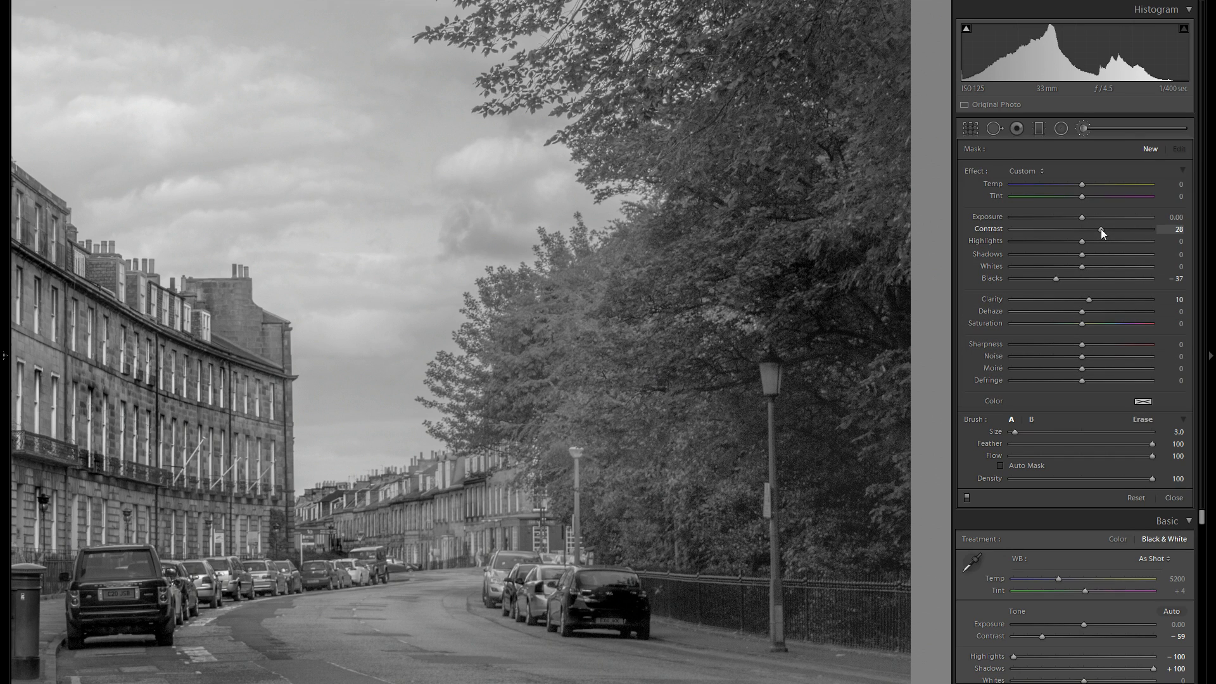
pyautogui.click(1066, 279)
pyautogui.scroll(8, 589, 331)
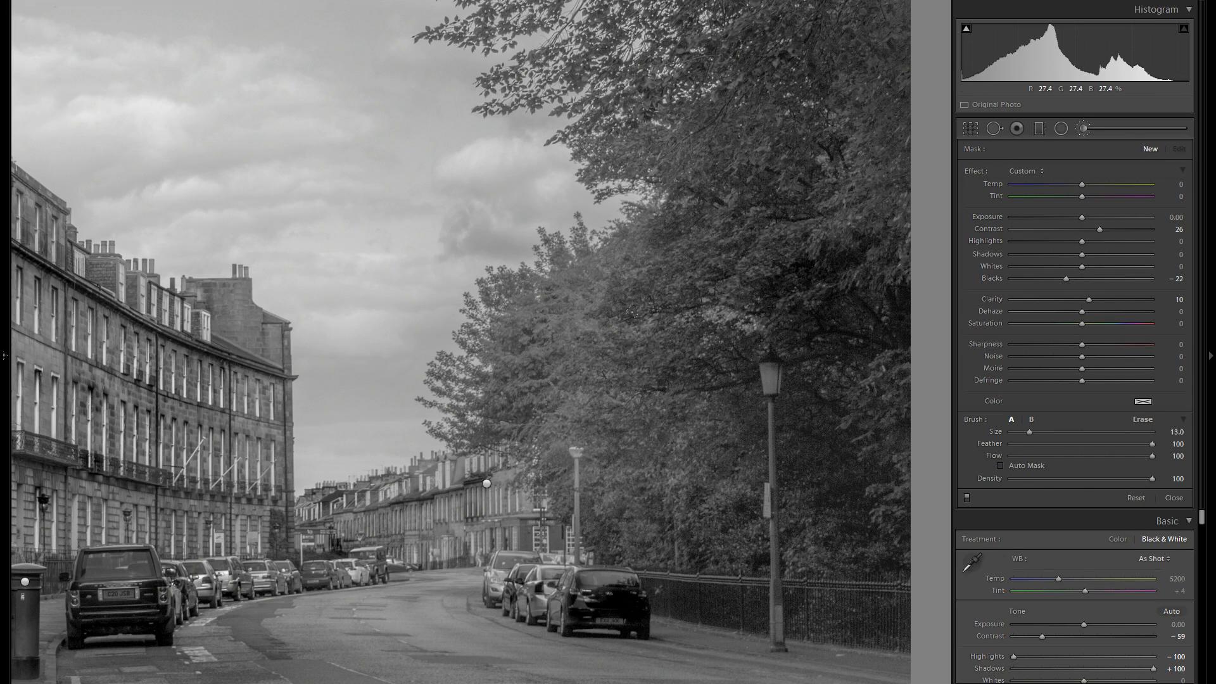
pyautogui.moveTo(734, 304); pyautogui.dragTo(568, 421)
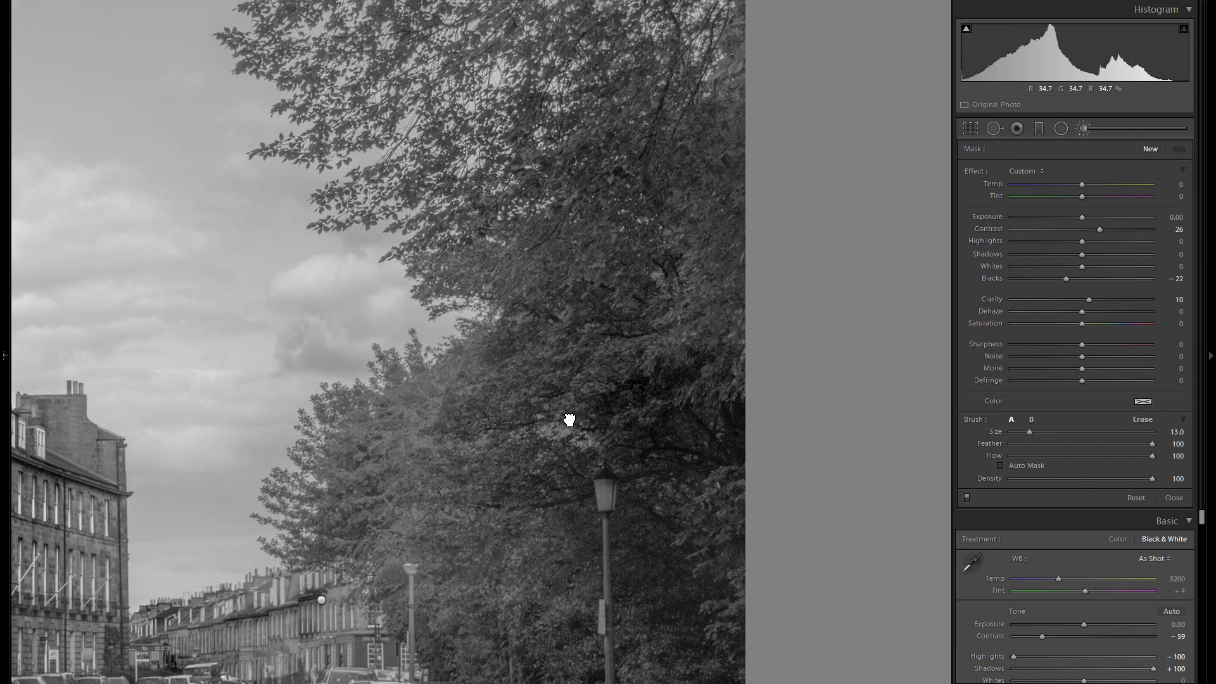
# Check the settings of the radial filter over the trees, and brush the dark foliage with the new adjustment
pyautogui.click(1062, 128)
pyautogui.click(645, 387)
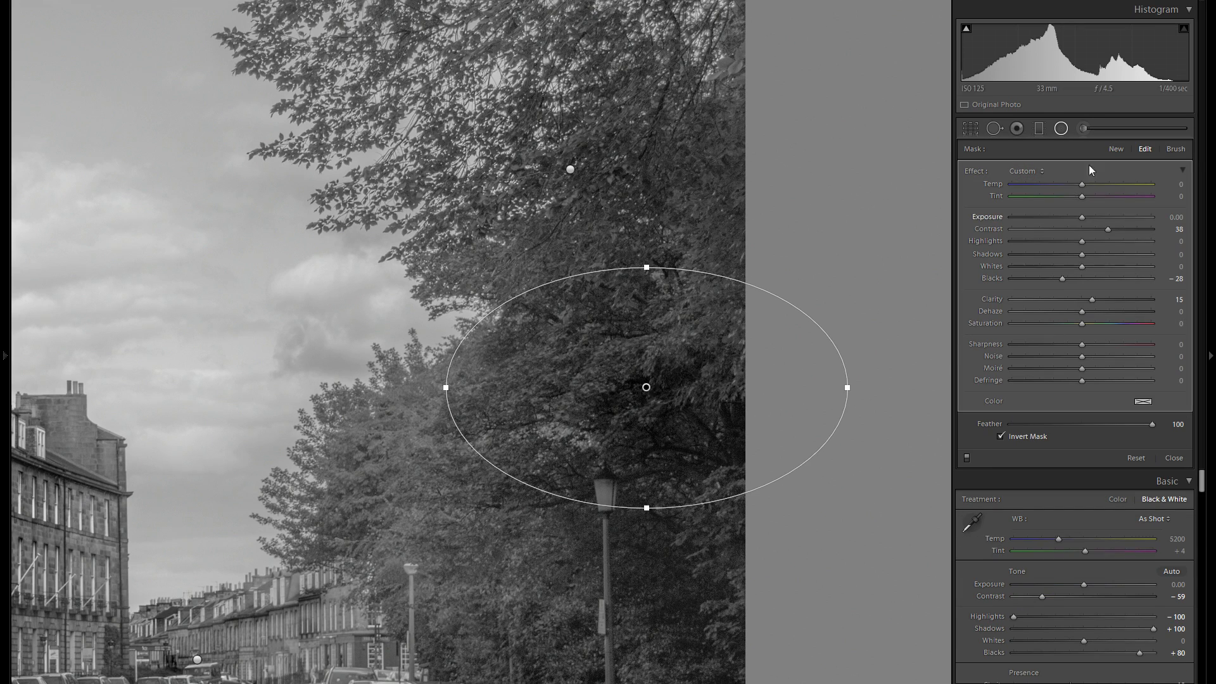
pyautogui.click(1082, 128)
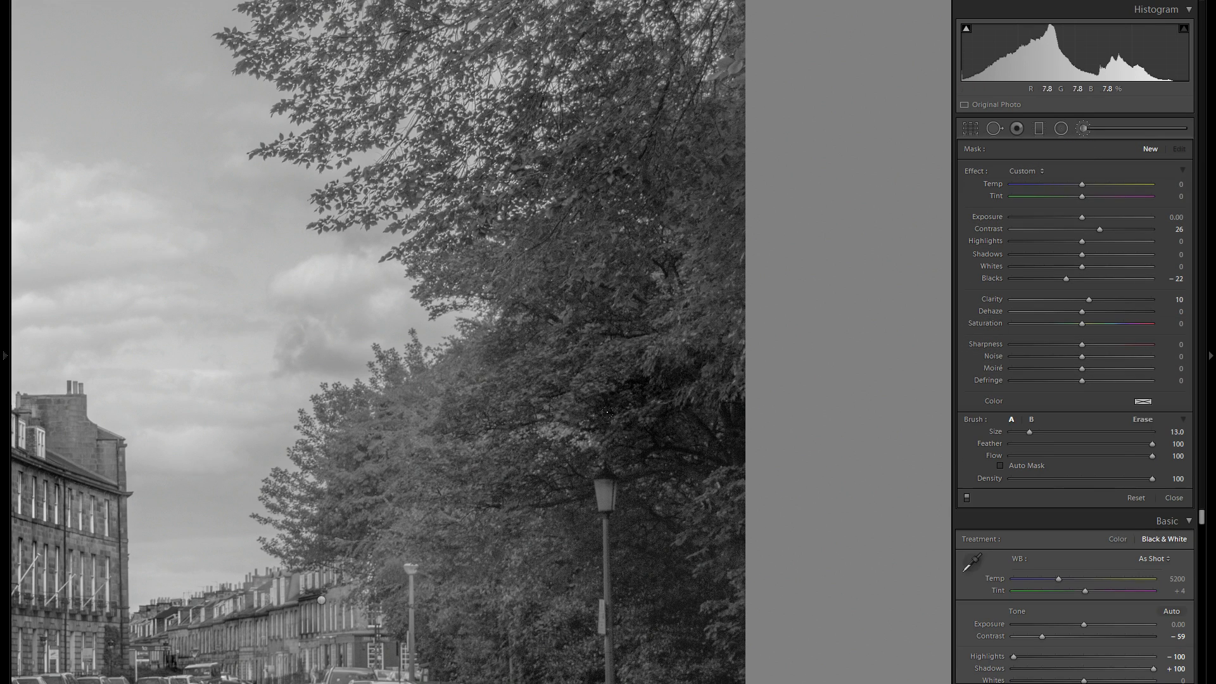
pyautogui.moveTo(695, 312); pyautogui.dragTo(636, 329)
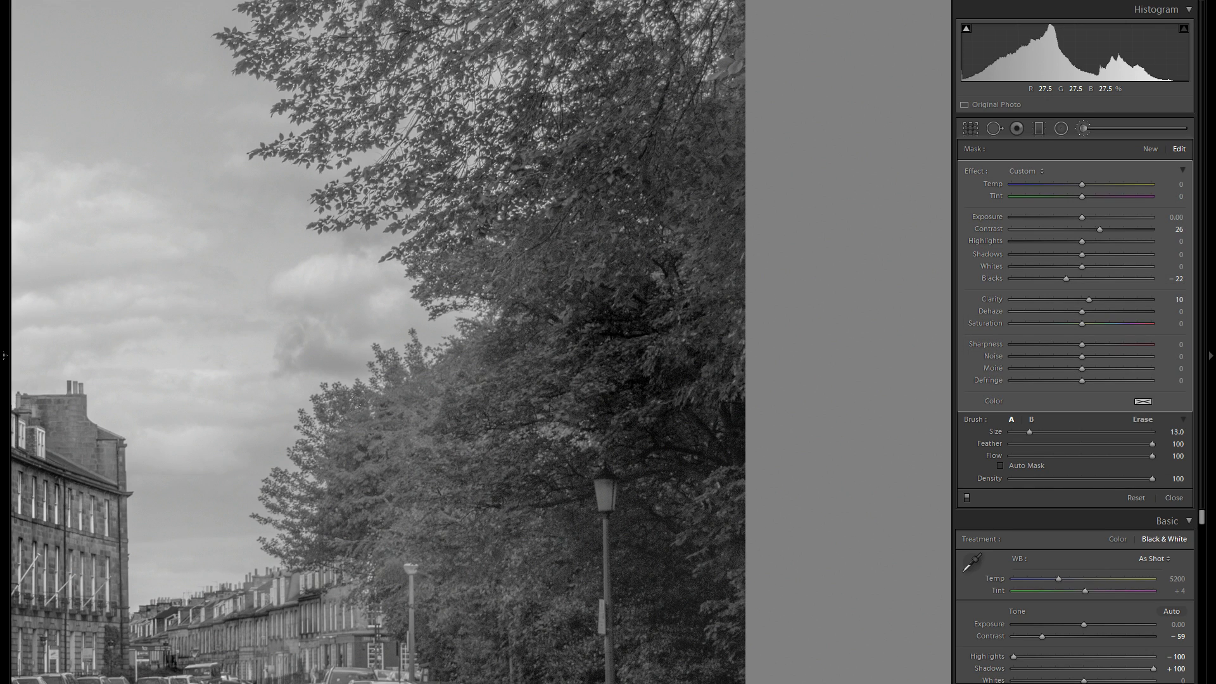
pyautogui.moveTo(388, 480); pyautogui.dragTo(391, 482)
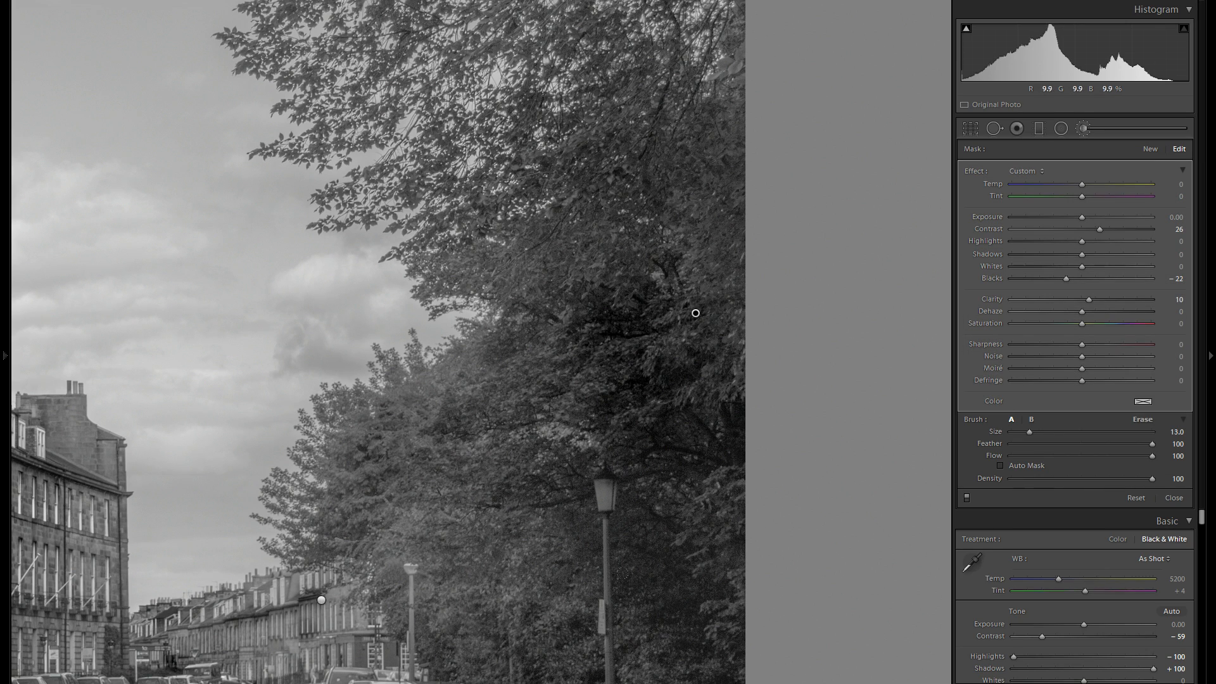
# Add another brush adjustment with Contrast 19 and Blacks −15 and paint it across the middle of the tree's foliage
pyautogui.press('space')
pyautogui.moveTo(643, 333); pyautogui.dragTo(629, 592)
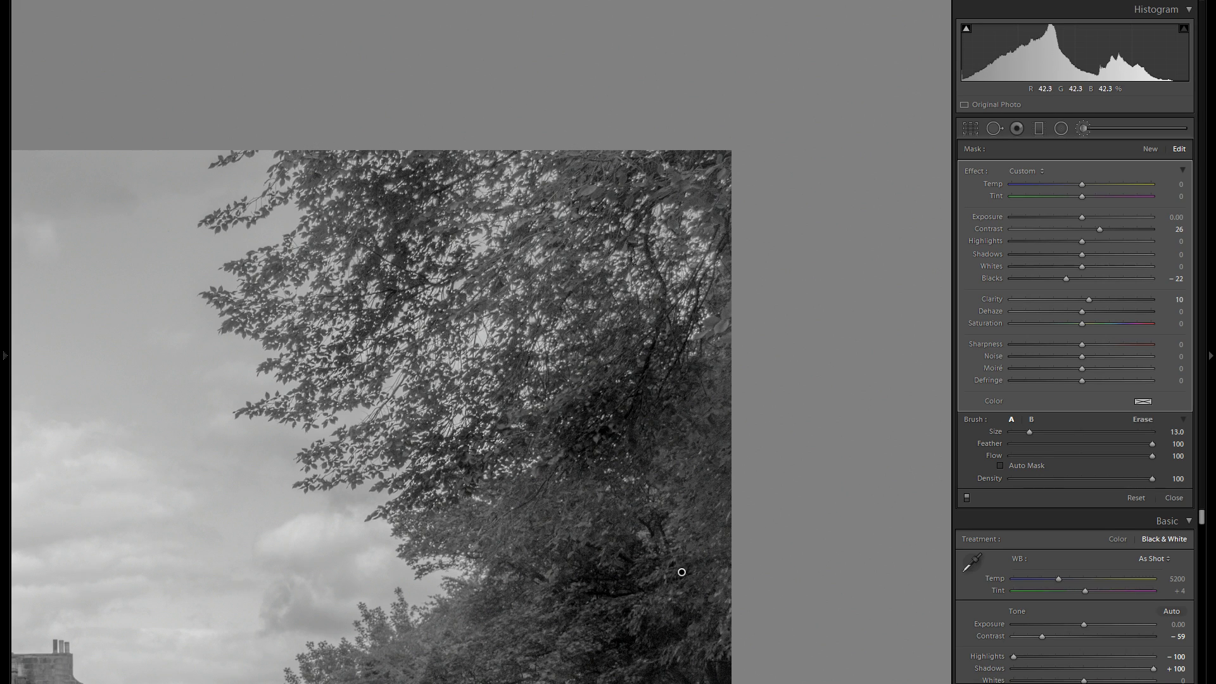
pyautogui.moveTo(623, 408); pyautogui.dragTo(596, 348)
pyautogui.click(1147, 149)
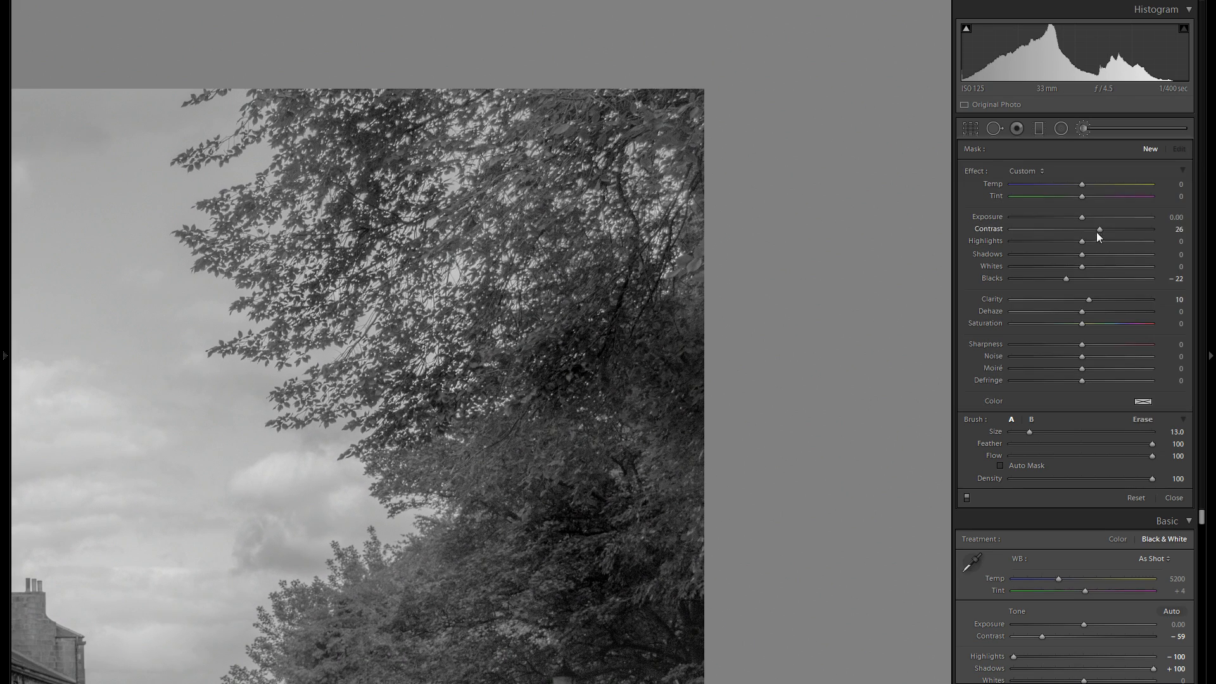
pyautogui.moveTo(1066, 278); pyautogui.dragTo(1071, 278)
pyautogui.moveTo(1097, 230); pyautogui.dragTo(1092, 230)
pyautogui.moveTo(471, 460); pyautogui.dragTo(594, 489)
pyautogui.moveTo(611, 492); pyautogui.dragTo(592, 279)
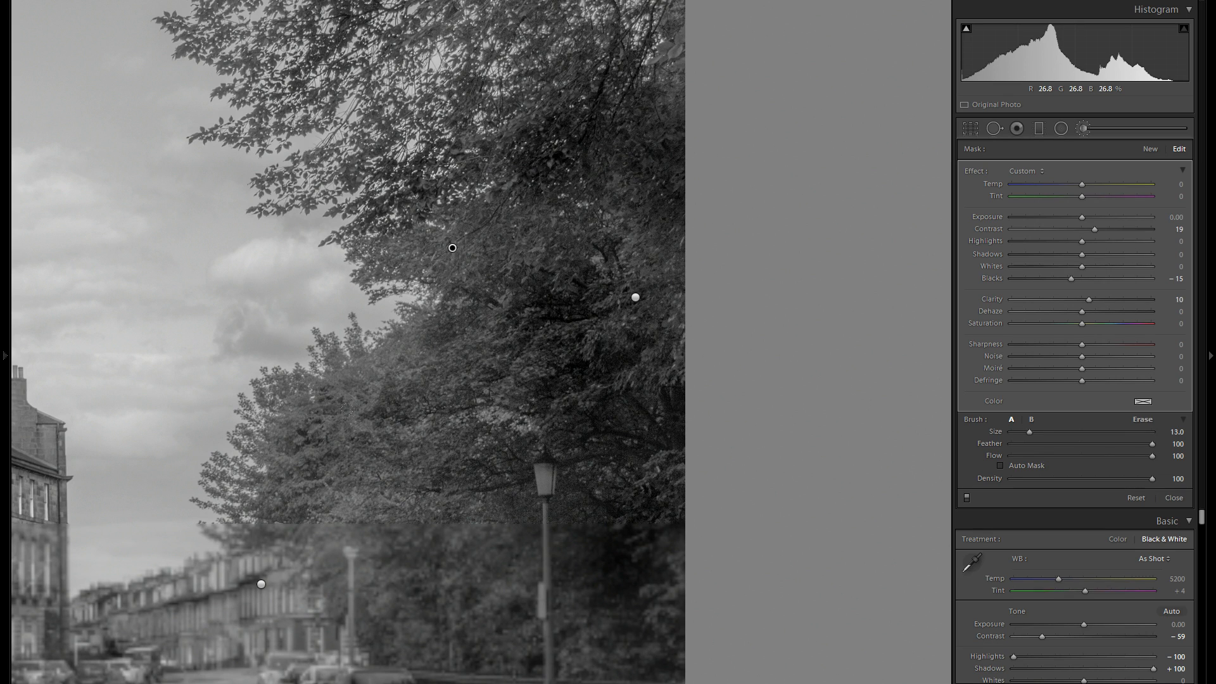
# Paint a further brush adjustment with Contrast 19, Blacks −28 and Clarity 0 over the lower foliage between the lamp posts
pyautogui.moveTo(572, 449); pyautogui.dragTo(577, 271)
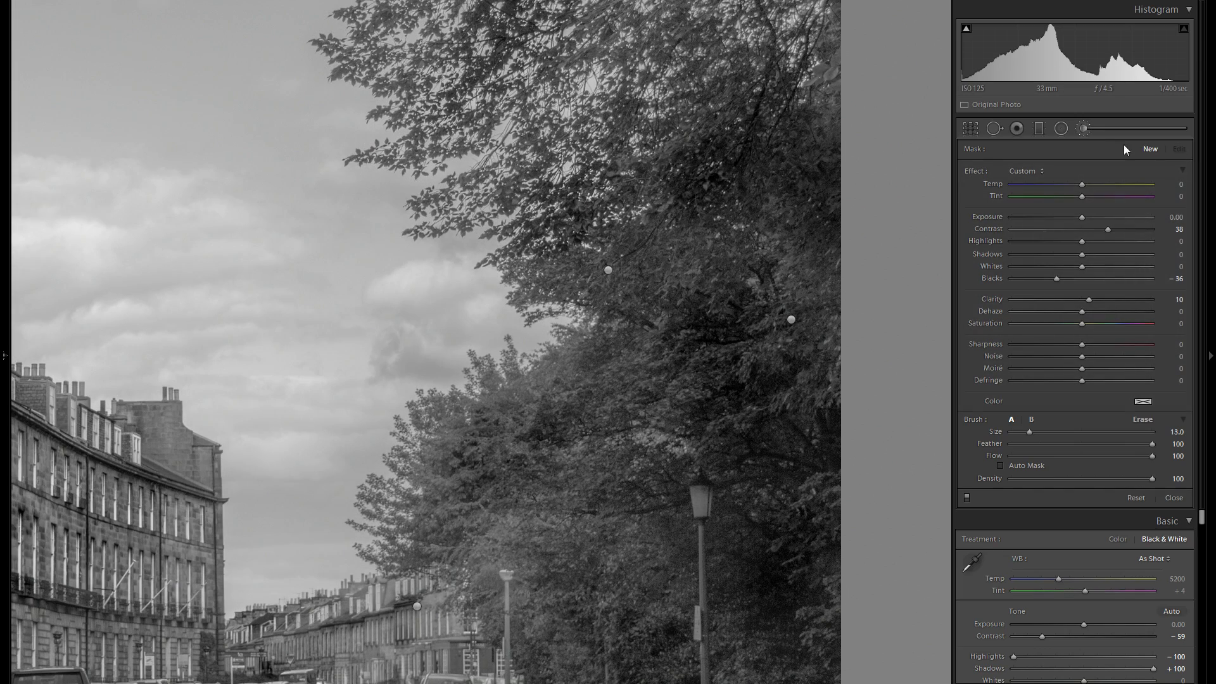
pyautogui.moveTo(1100, 230); pyautogui.dragTo(1094, 230)
pyautogui.moveTo(1060, 276); pyautogui.dragTo(1081, 303)
pyautogui.moveTo(514, 448)
pyautogui.mouseDown()
pyautogui.moveTo(586, 513)
pyautogui.moveTo(618, 377)
pyautogui.mouseUp()
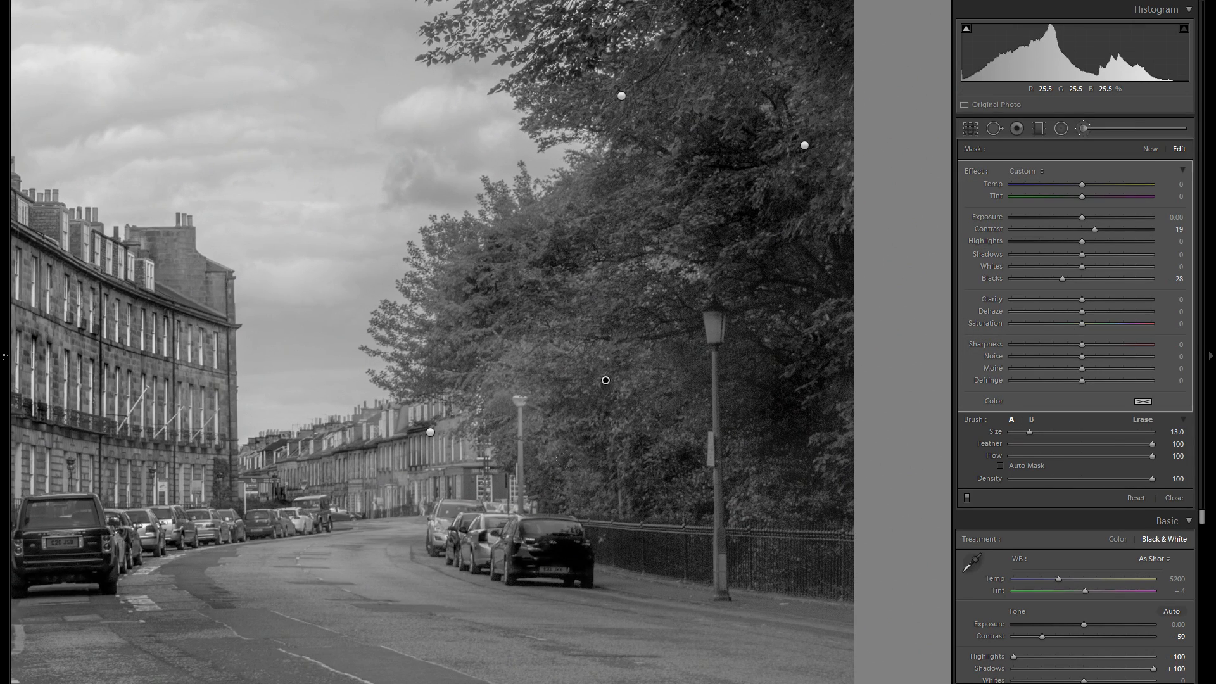
pyautogui.moveTo(754, 531); pyautogui.dragTo(616, 460)
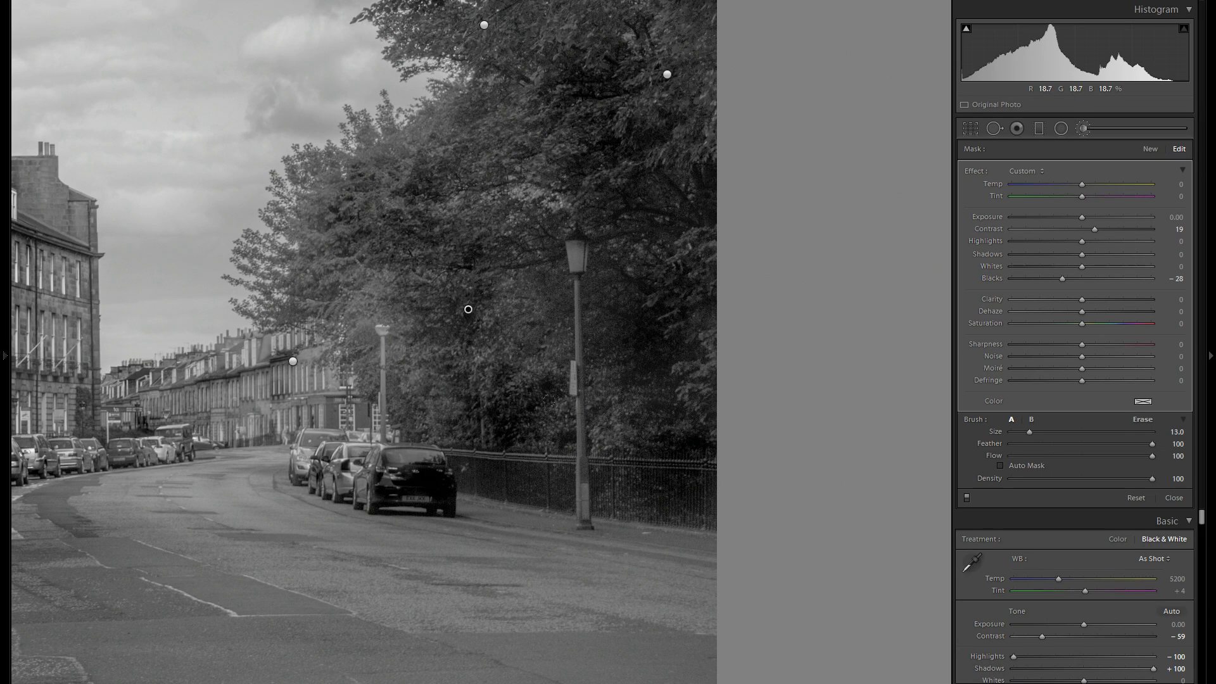
# Add a new brush adjustment with Contrast 19, Blacks −28 and size 10 and paint it over the parked cars along the street
pyautogui.moveTo(483, 445); pyautogui.dragTo(773, 336)
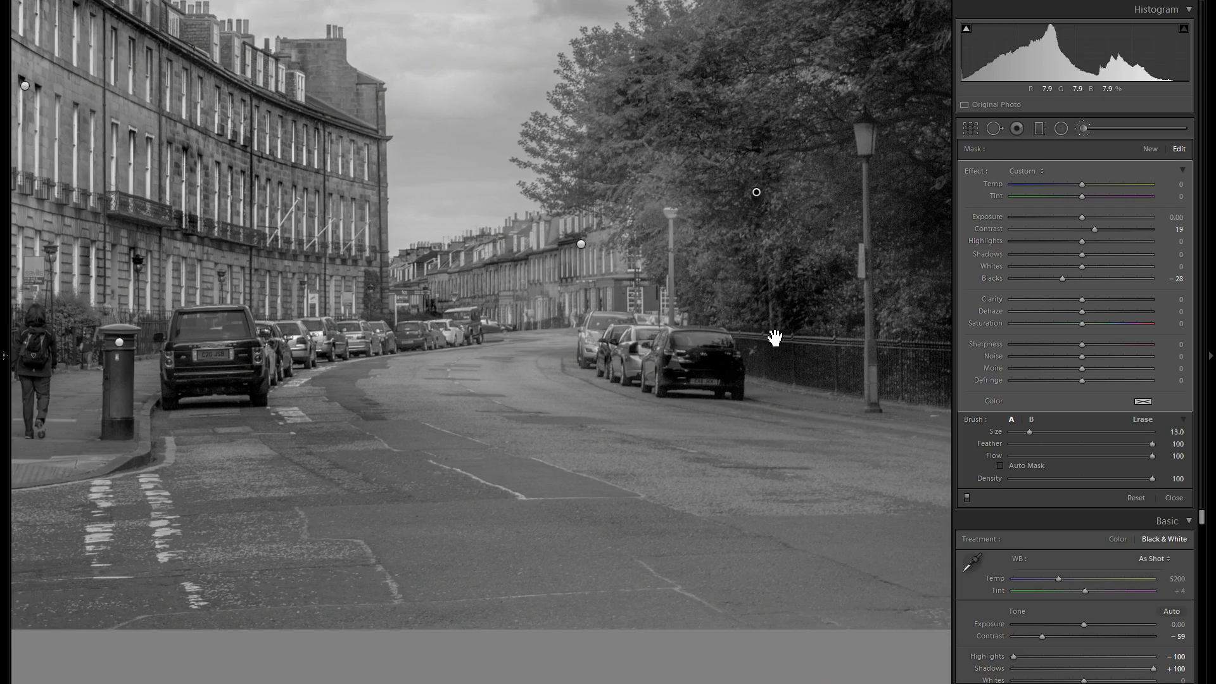
pyautogui.moveTo(416, 483); pyautogui.dragTo(589, 448)
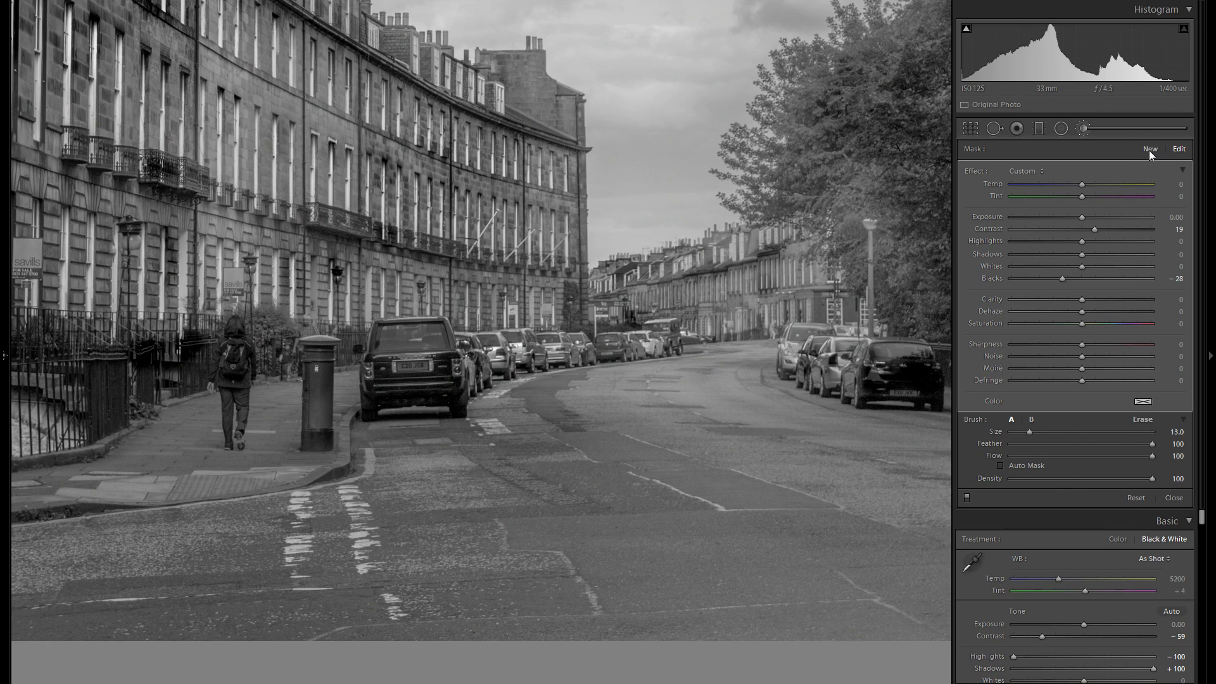
pyautogui.click(1149, 149)
pyautogui.scroll(-2, 484, 373)
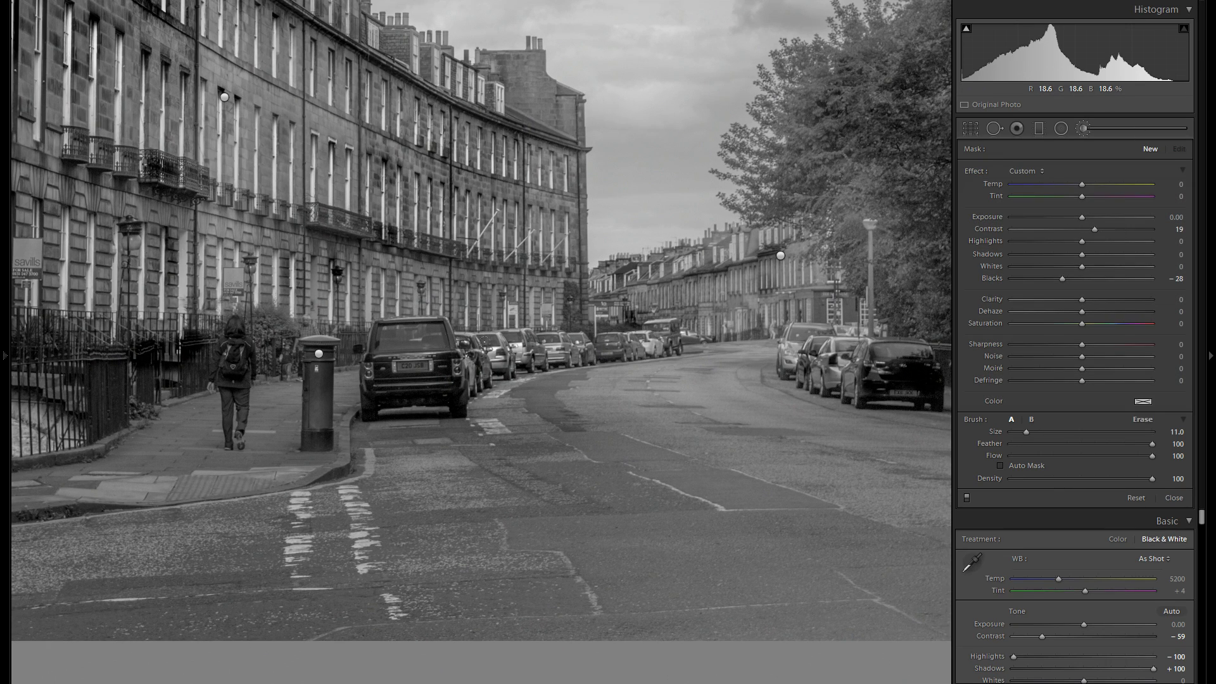
pyautogui.moveTo(755, 325); pyautogui.dragTo(756, 327)
pyautogui.scroll(-1, 759, 338)
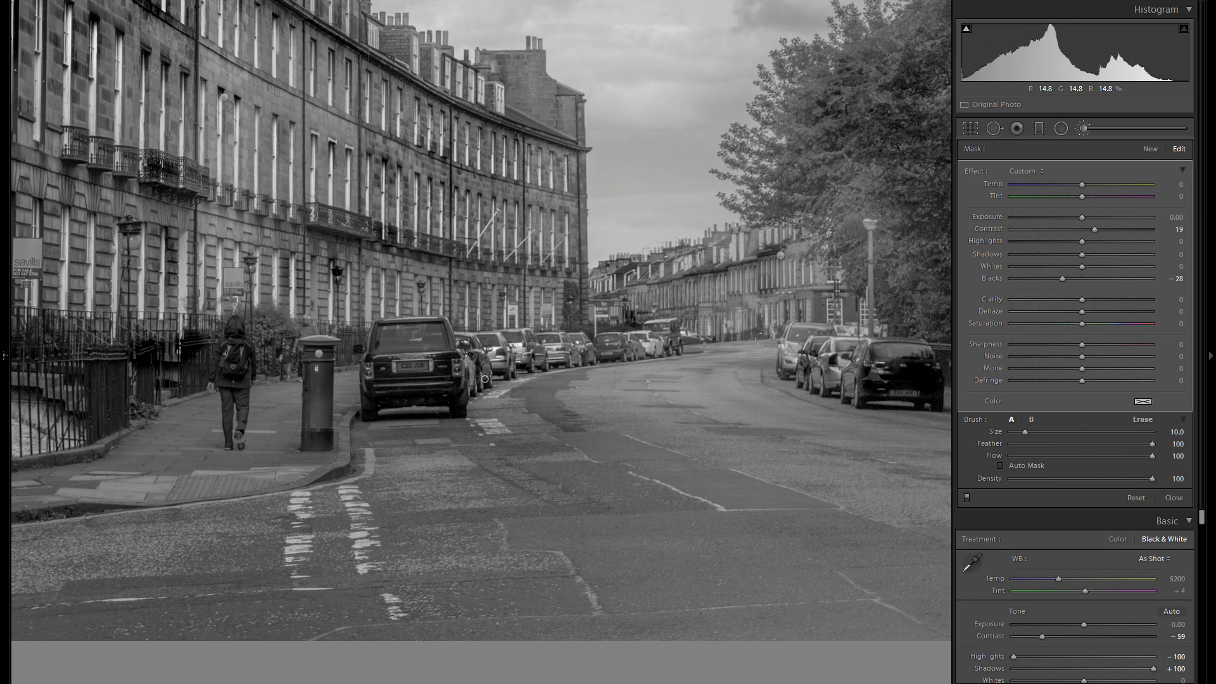
# Add another brush adjustment with Contrast 32, Blacks −28 and size 8 and paint it along the upper facade of the curved terrace
pyautogui.press('space')
pyautogui.moveTo(500, 396); pyautogui.dragTo(705, 416)
pyautogui.moveTo(408, 384); pyautogui.dragTo(650, 426)
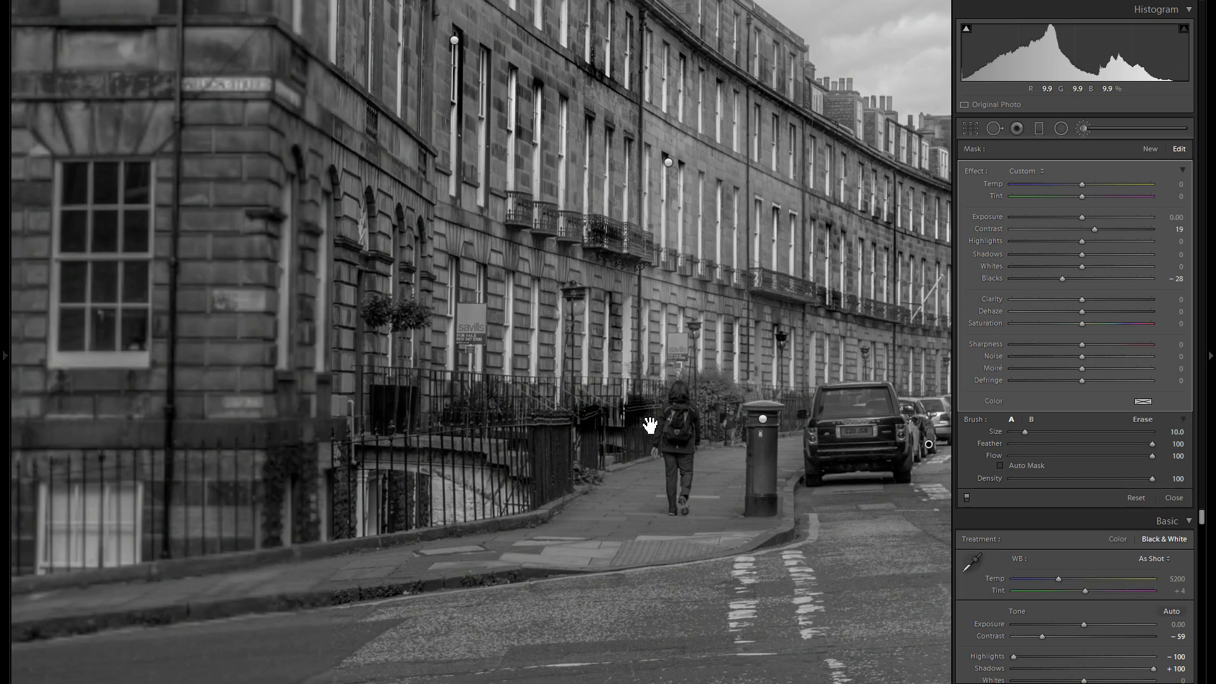
pyautogui.moveTo(451, 366); pyautogui.dragTo(544, 462)
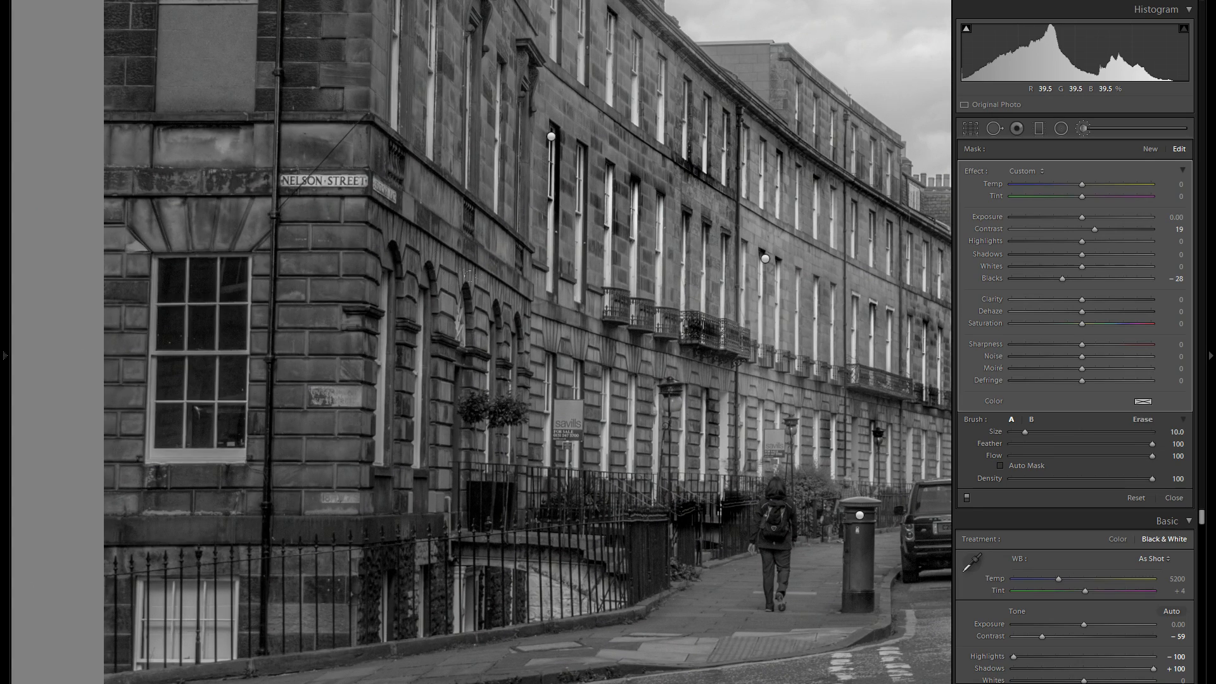
pyautogui.press('space')
pyautogui.moveTo(529, 280); pyautogui.dragTo(559, 443)
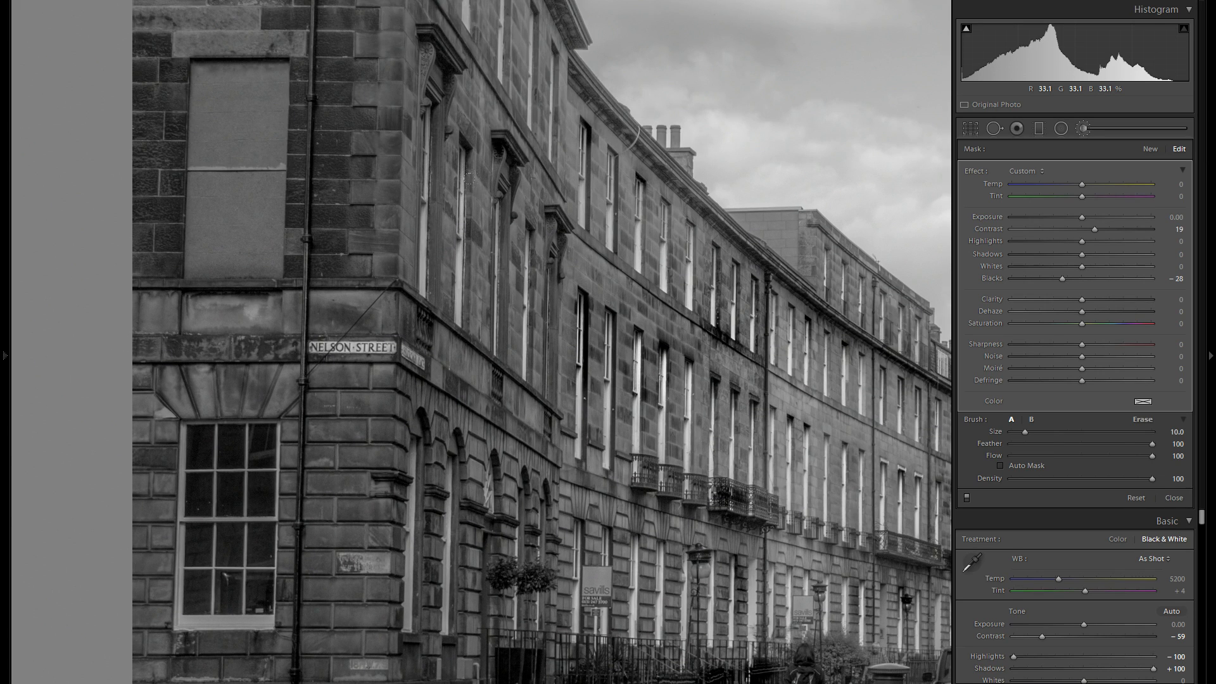
pyautogui.press('space')
pyautogui.moveTo(867, 402); pyautogui.dragTo(694, 361)
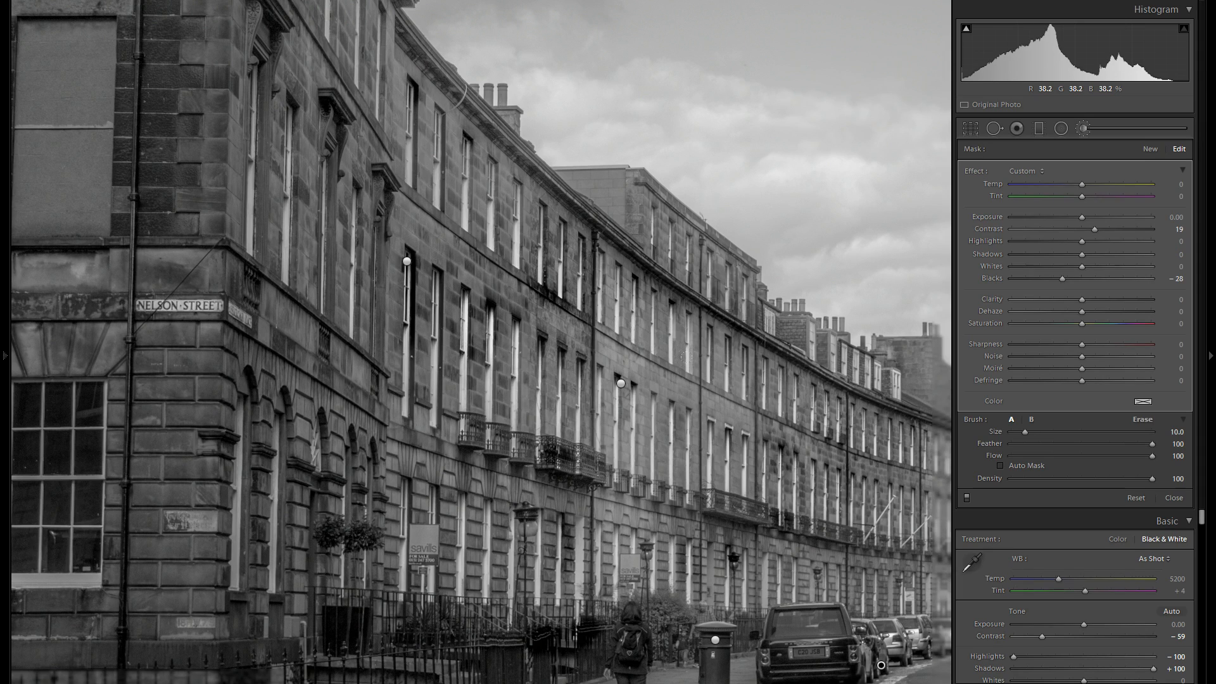
pyautogui.click(1151, 148)
pyautogui.moveTo(1096, 228); pyautogui.dragTo(1104, 229)
pyautogui.press('[')
pyautogui.moveTo(690, 353)
pyautogui.mouseDown()
pyautogui.moveTo(734, 396)
pyautogui.moveTo(748, 444)
pyautogui.moveTo(668, 377)
pyautogui.mouseUp()
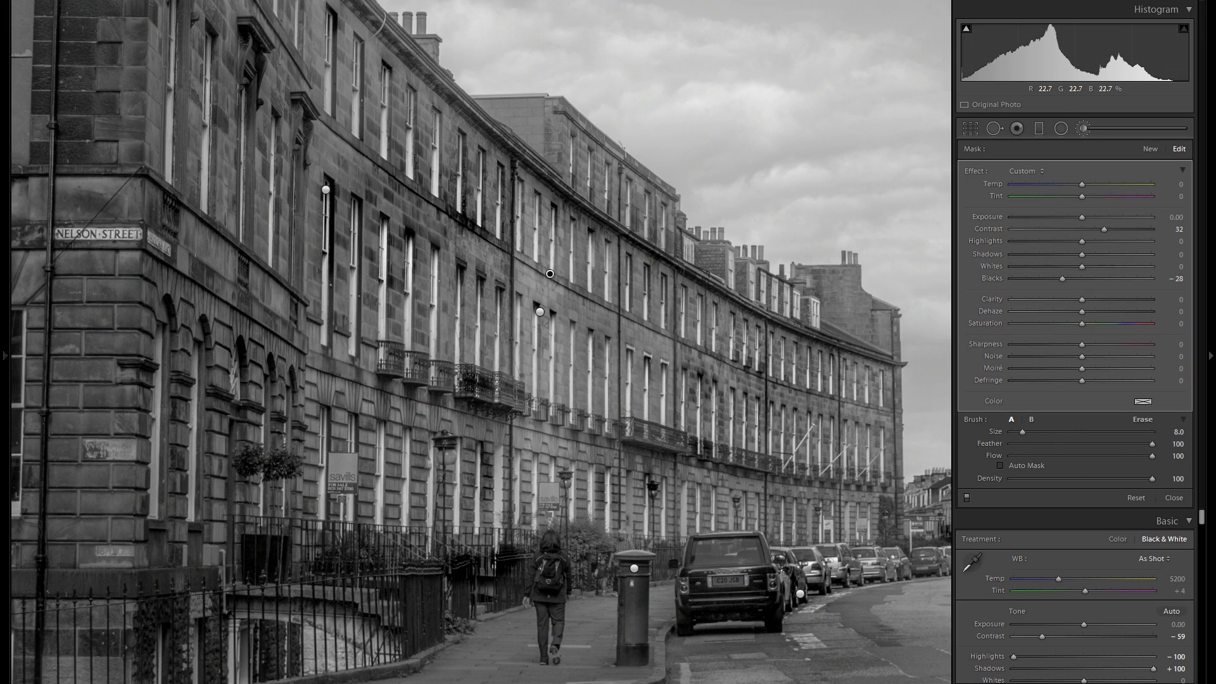
pyautogui.moveTo(529, 403); pyautogui.dragTo(432, 397)
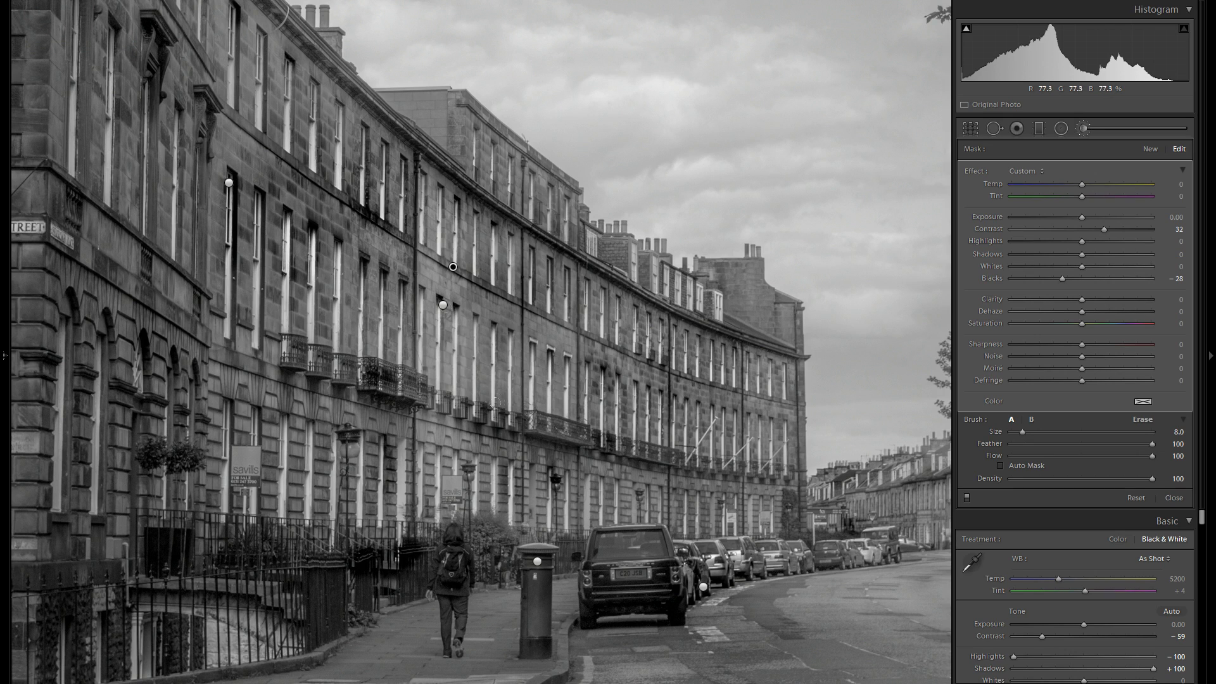
# Add a brush adjustment with Contrast 11, Blacks −17 and size 10 and paint it over the road surface between the parked cars
pyautogui.press('h')
pyautogui.moveTo(776, 527); pyautogui.dragTo(808, 298)
pyautogui.moveTo(787, 388); pyautogui.dragTo(705, 399)
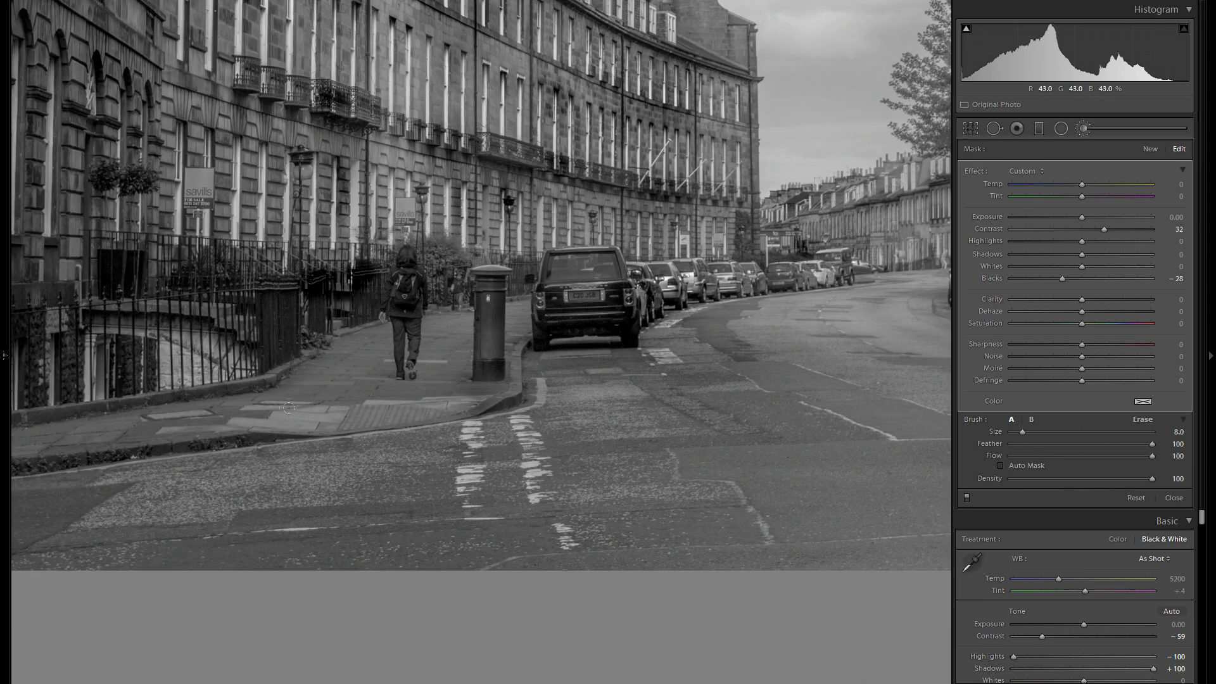
pyautogui.moveTo(768, 428); pyautogui.dragTo(521, 439)
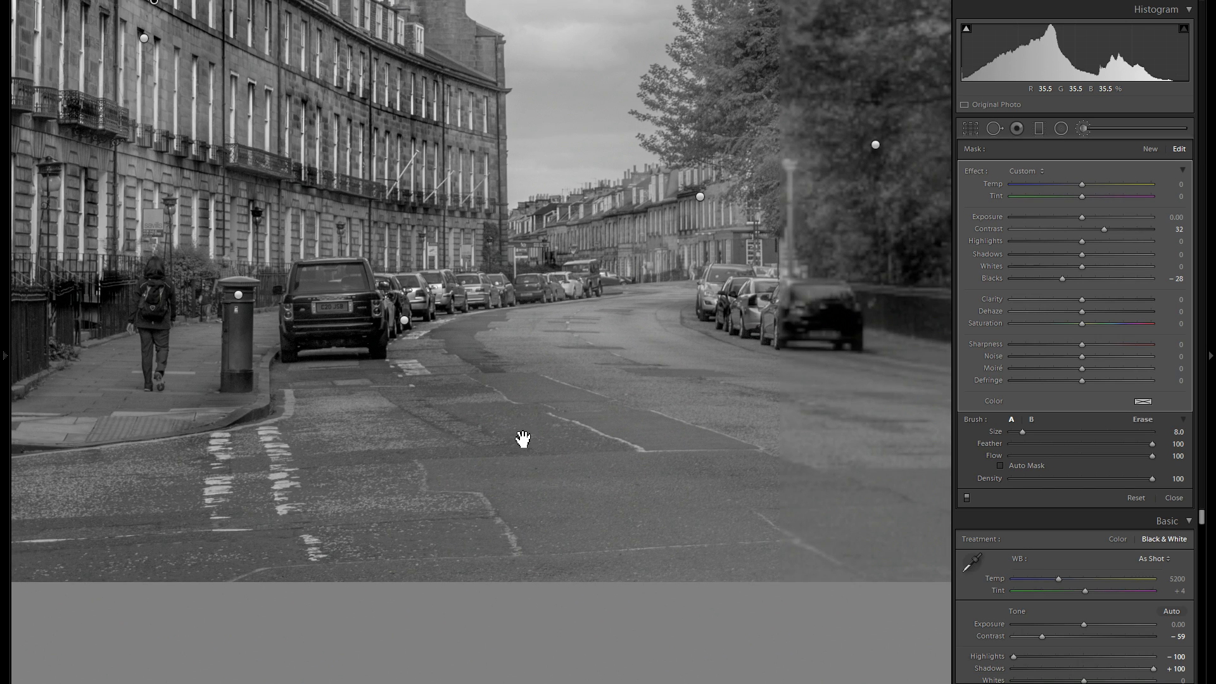
pyautogui.click(1150, 149)
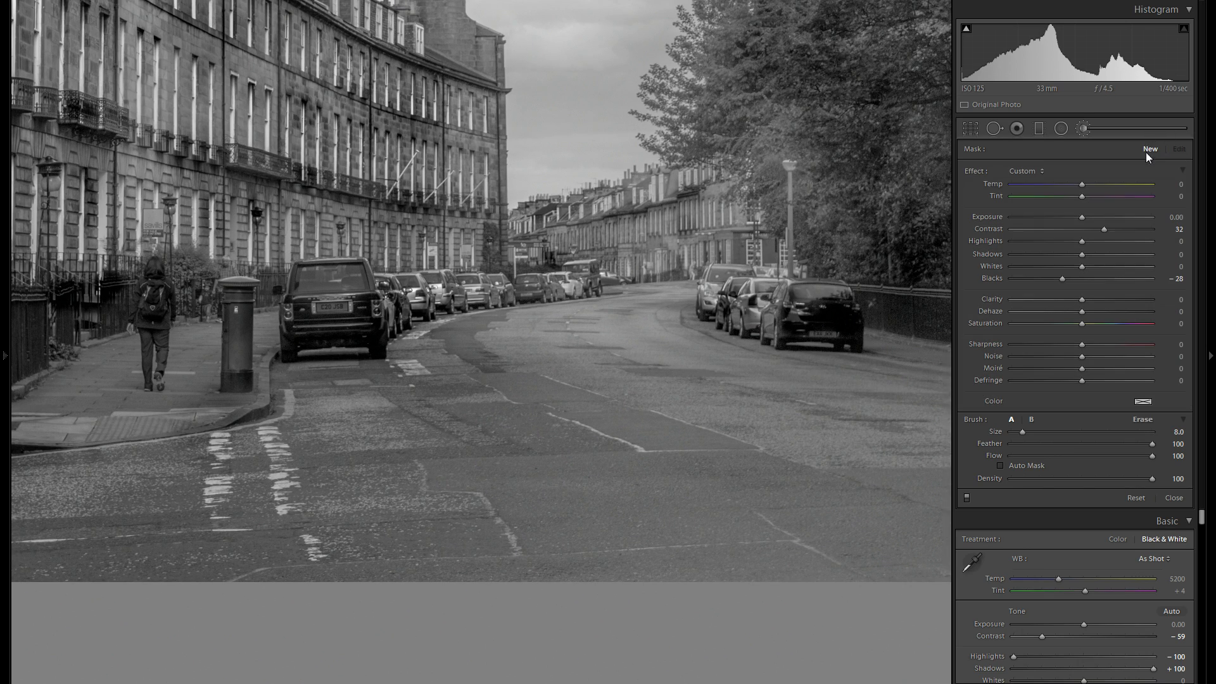
pyautogui.moveTo(1095, 228); pyautogui.dragTo(1089, 228)
pyautogui.moveTo(1058, 280); pyautogui.dragTo(1068, 279)
pyautogui.scroll(1, 634, 311)
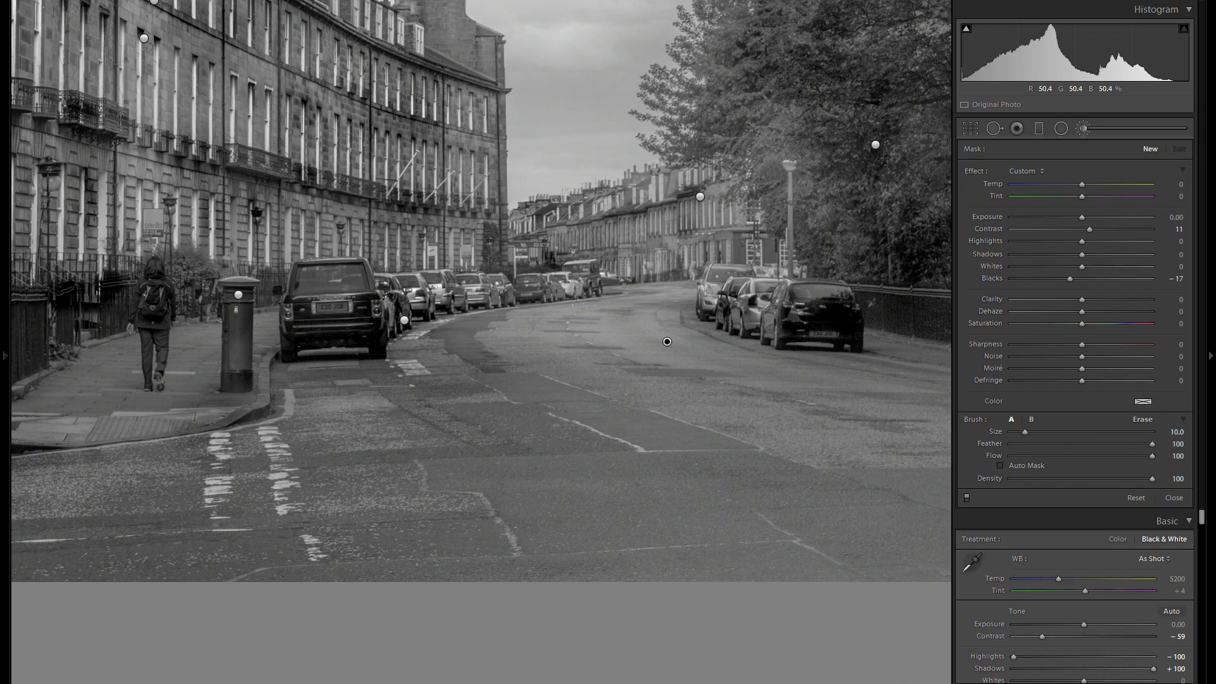
pyautogui.moveTo(618, 356); pyautogui.dragTo(700, 371)
pyautogui.moveTo(1084, 302); pyautogui.dragTo(1118, 308)
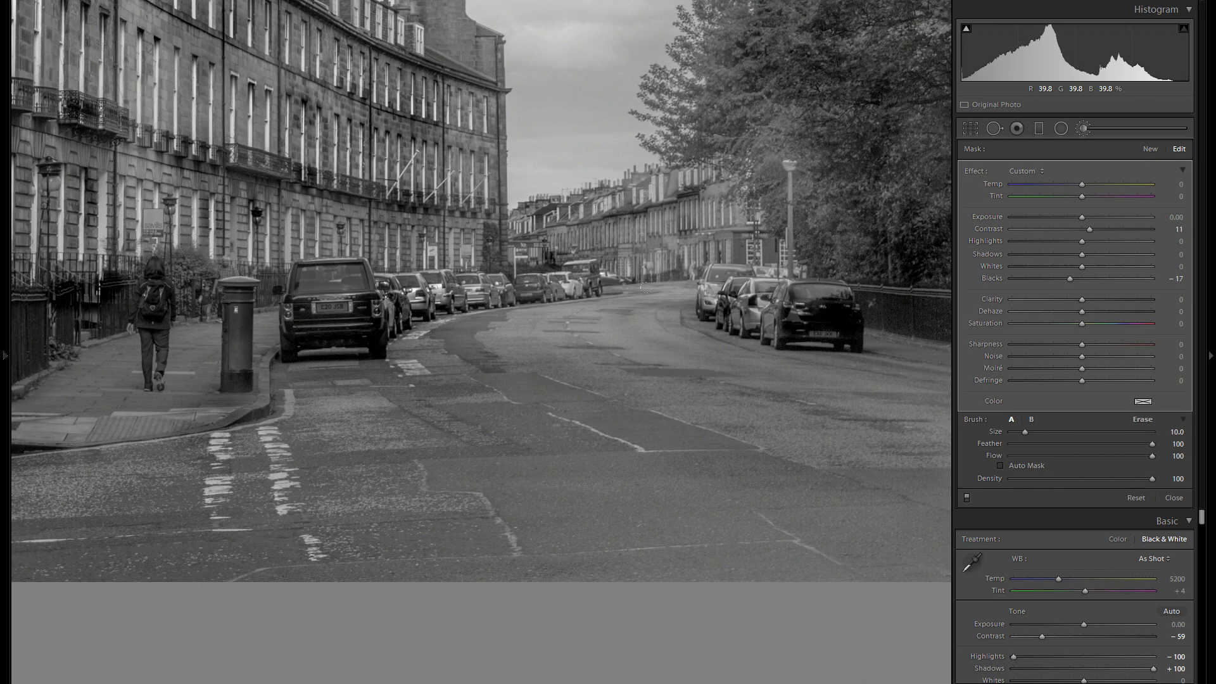
# Add a brush adjustment with Contrast 29, Blacks −17 and size 5 and paint the far end of the terrace, finishing with the whole photo in view
pyautogui.click(1149, 148)
pyautogui.moveTo(742, 219); pyautogui.dragTo(890, 468)
pyautogui.moveTo(684, 344); pyautogui.dragTo(704, 411)
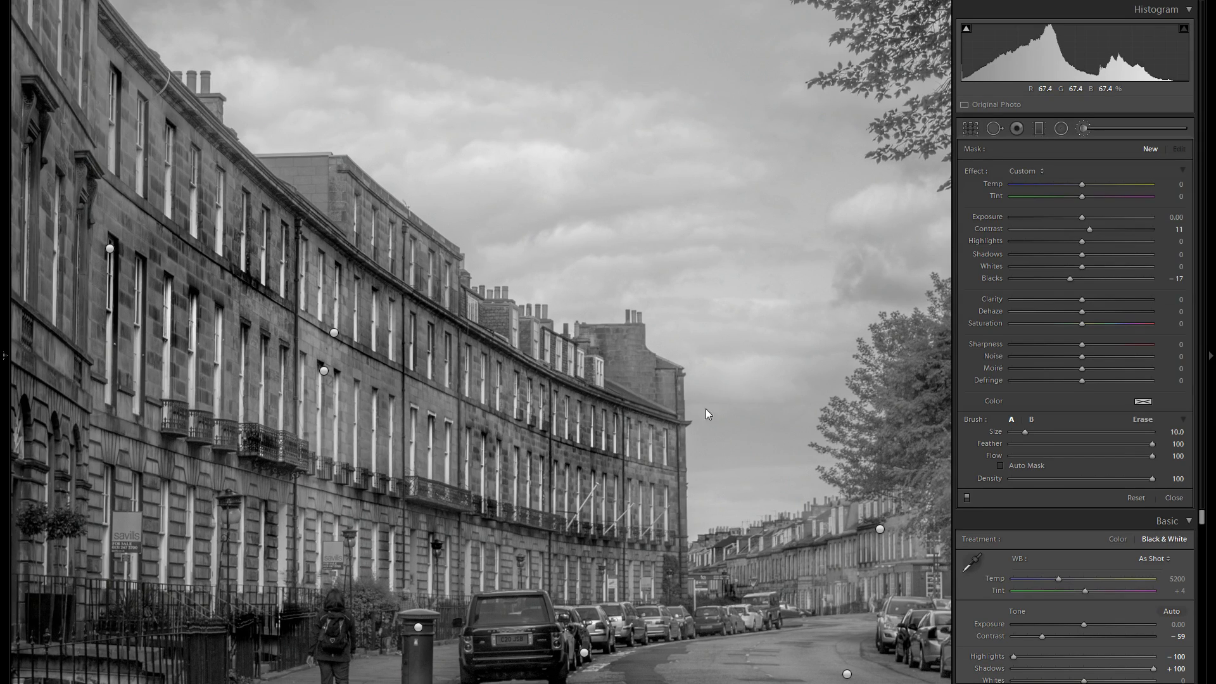
pyautogui.click(1100, 229)
pyautogui.scroll(-3, 658, 413)
pyautogui.click(671, 433)
pyautogui.scroll(-2, 664, 480)
pyautogui.moveTo(784, 545); pyautogui.dragTo(724, 355)
pyautogui.moveTo(525, 417); pyautogui.dragTo(883, 438)
pyautogui.moveTo(472, 352); pyautogui.dragTo(508, 524)
pyautogui.click(531, 448)
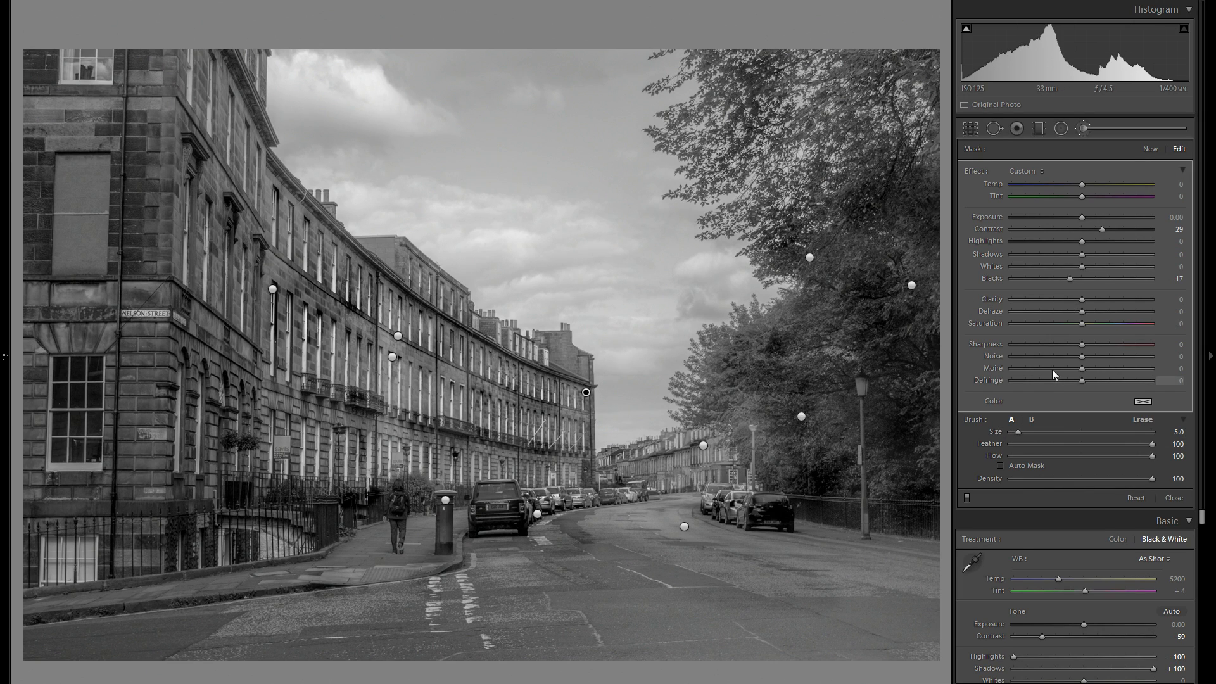
# Switch all brush adjustments off and on repeatedly to compare the photo with and without them
pyautogui.click(966, 498)
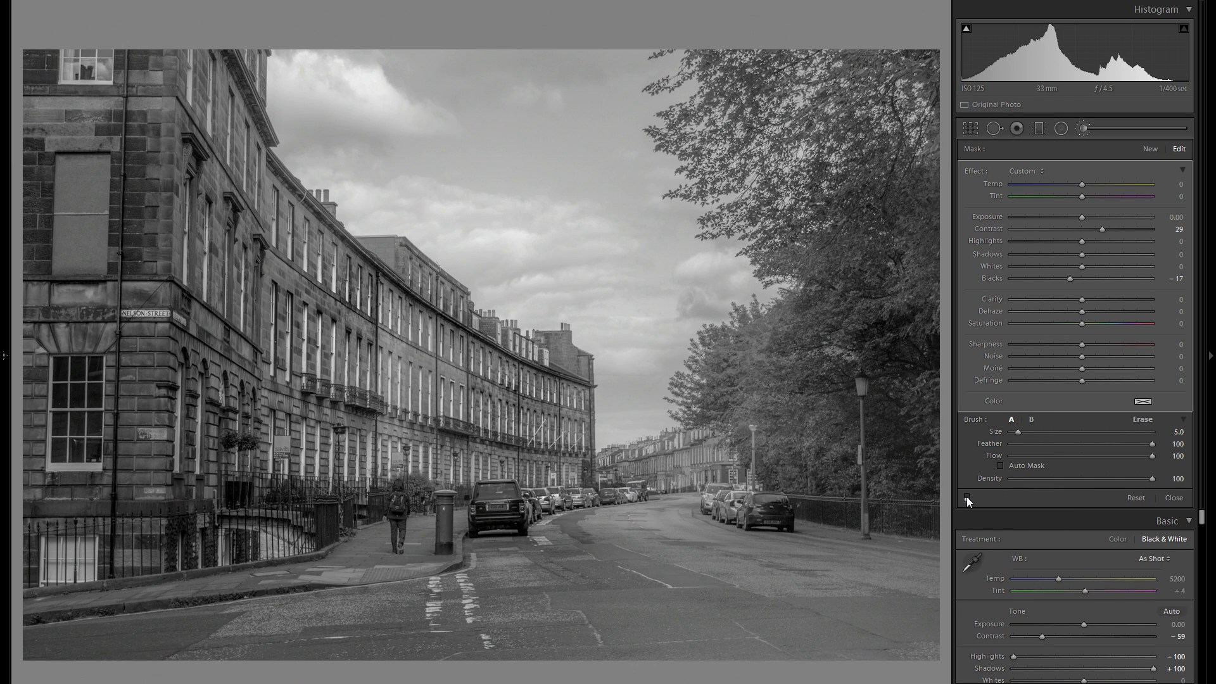
pyautogui.click(967, 498)
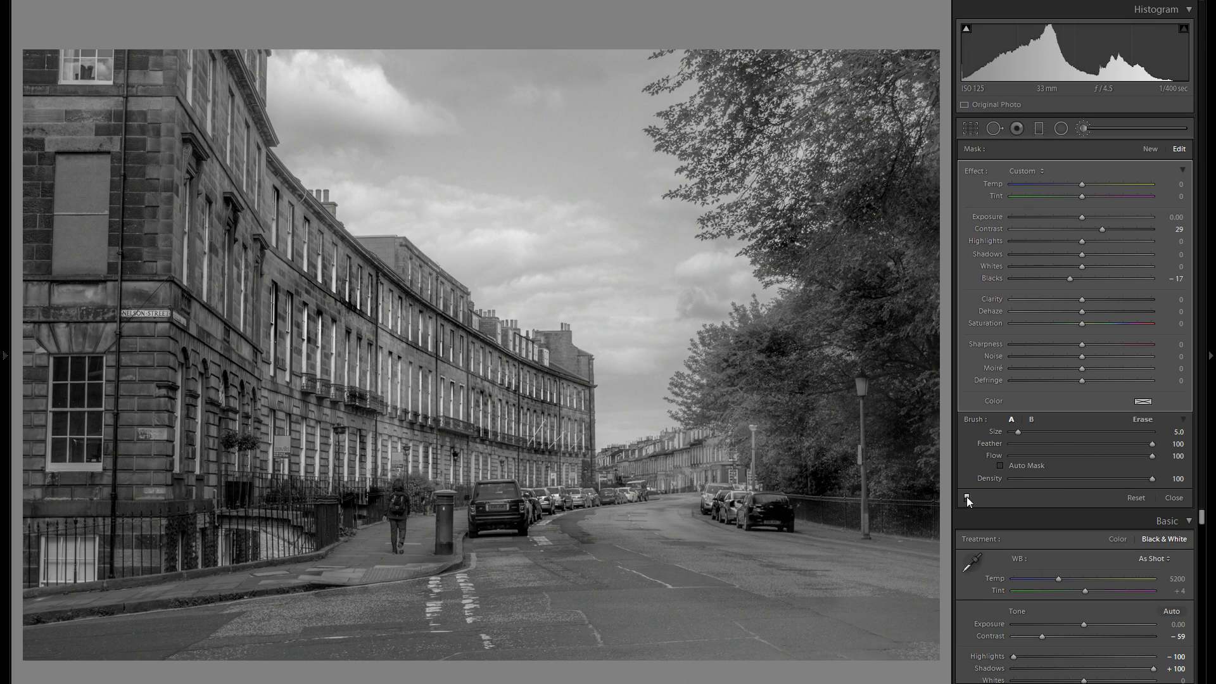
pyautogui.click(967, 498)
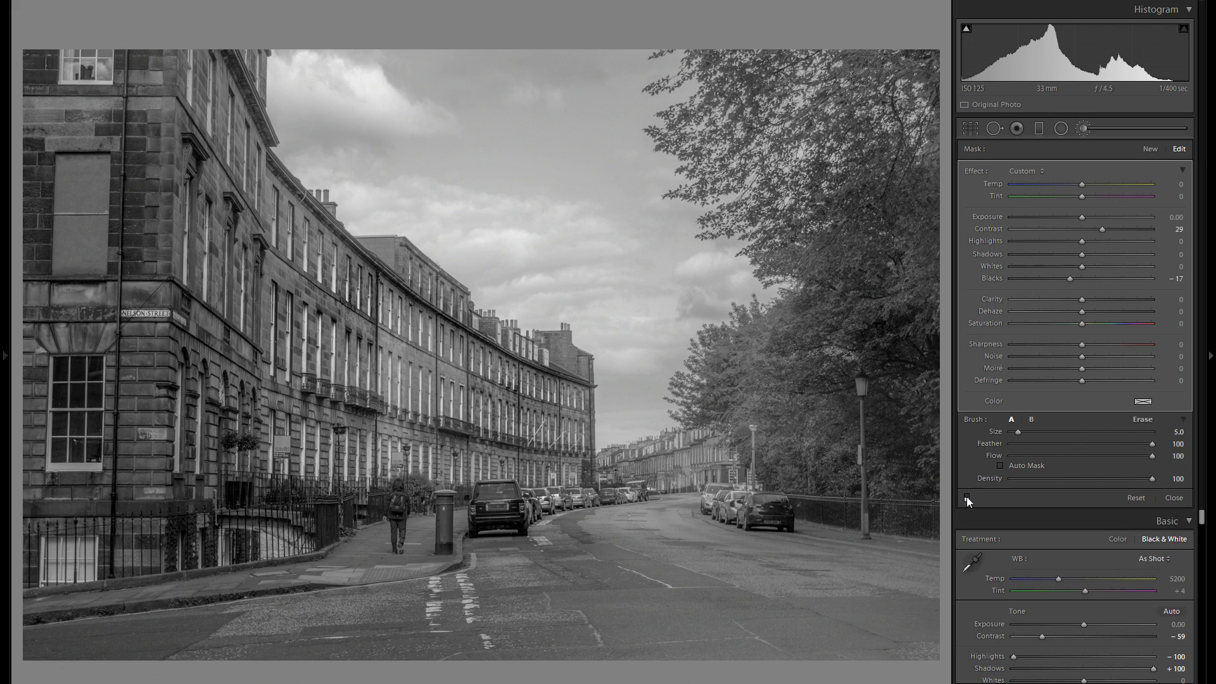
pyautogui.click(967, 499)
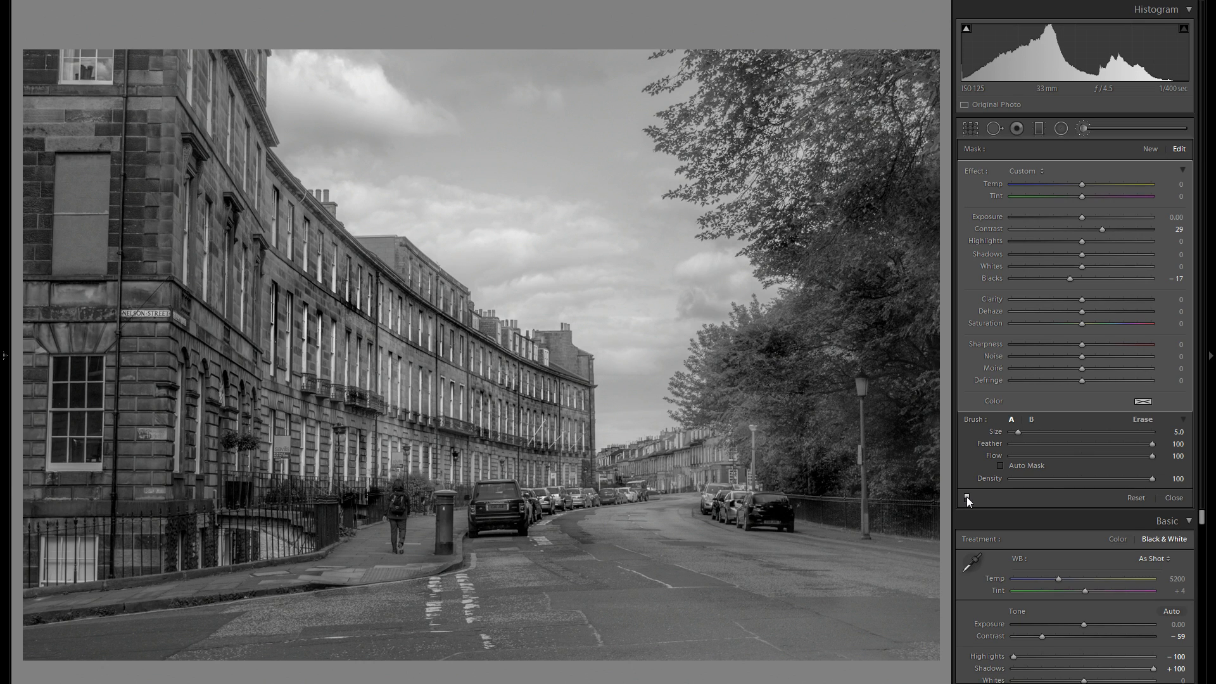
pyautogui.click(967, 498)
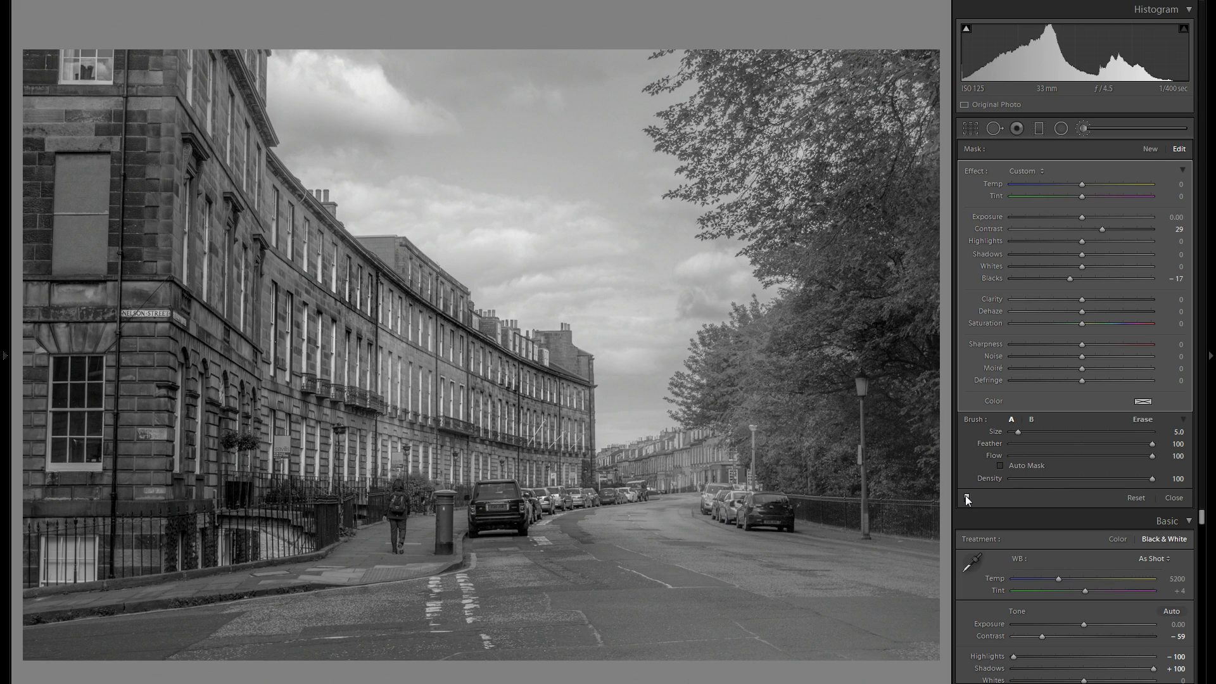
pyautogui.click(967, 498)
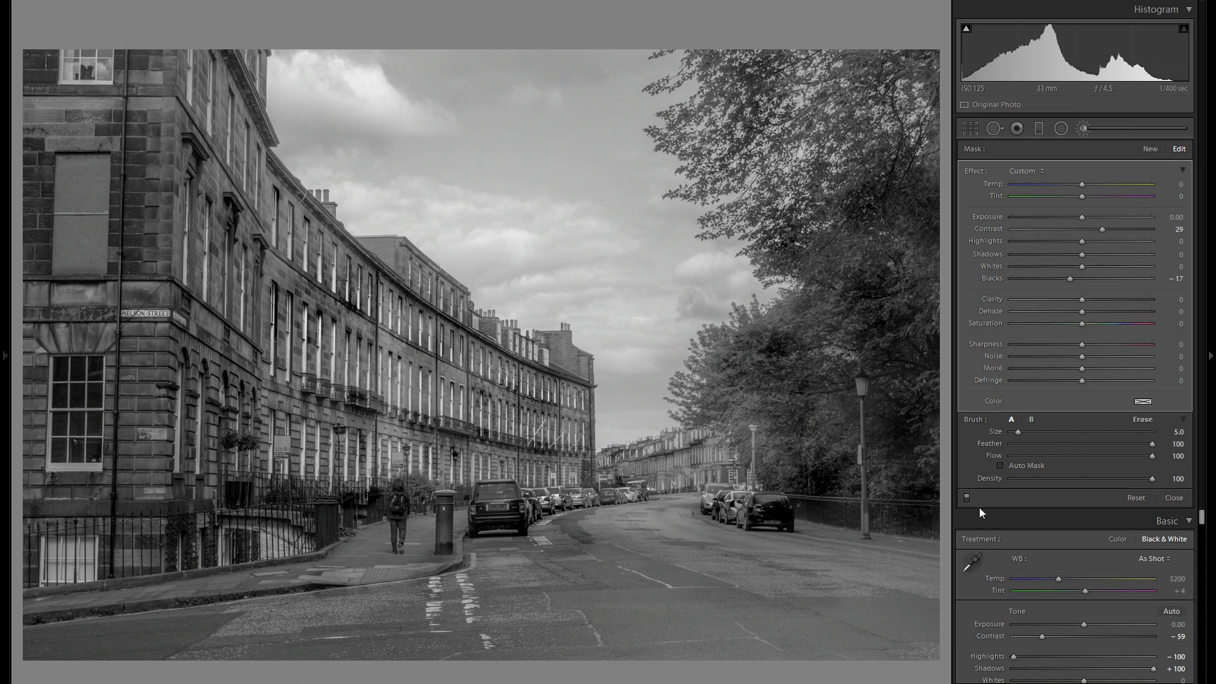
# Switch the radial filters and the graduated filters off and on again to compare their effect on the photo
pyautogui.click(1061, 129)
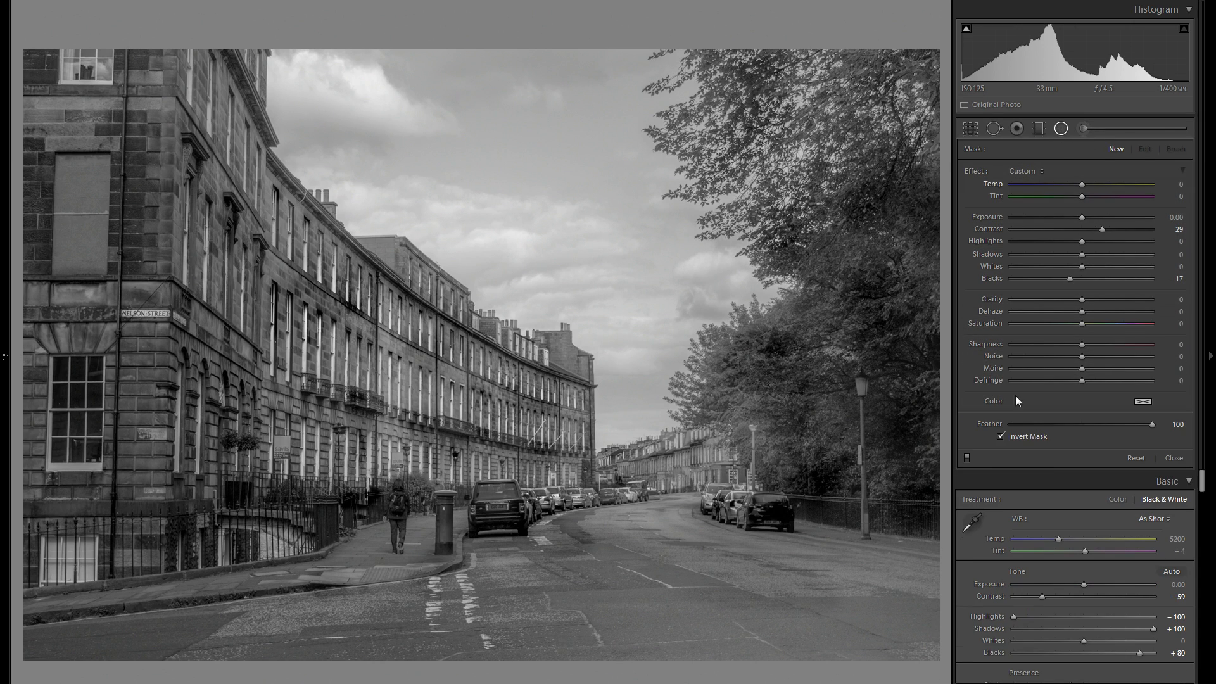
pyautogui.click(966, 458)
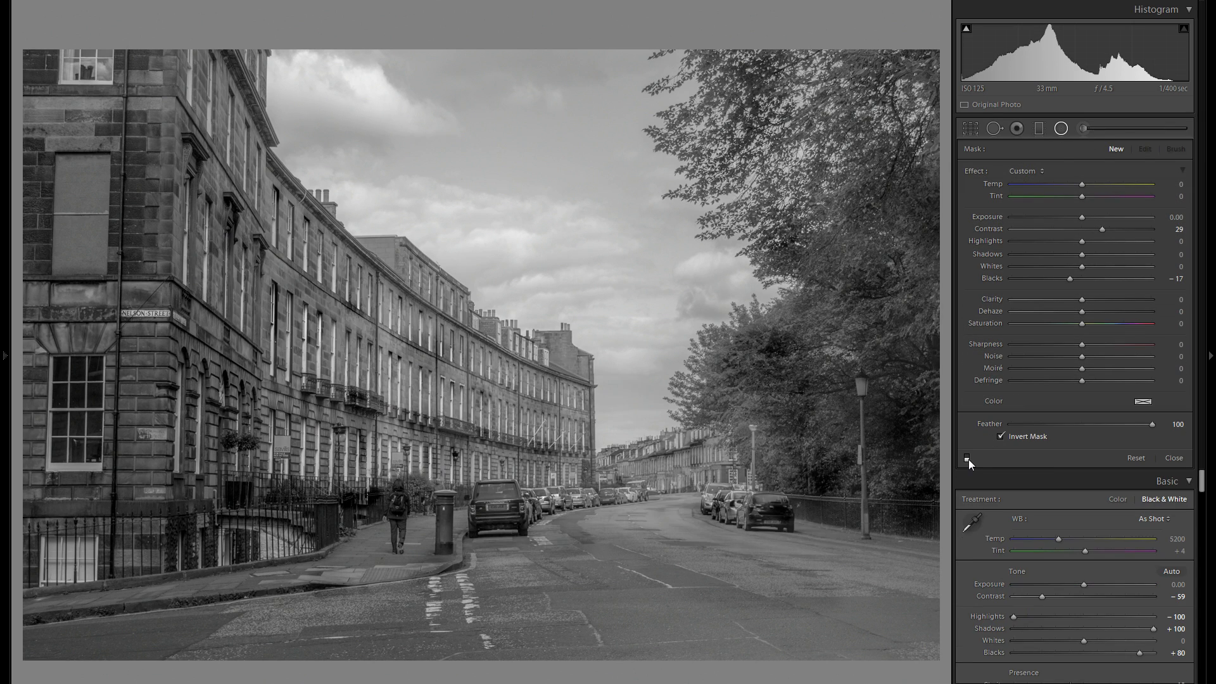
pyautogui.click(967, 458)
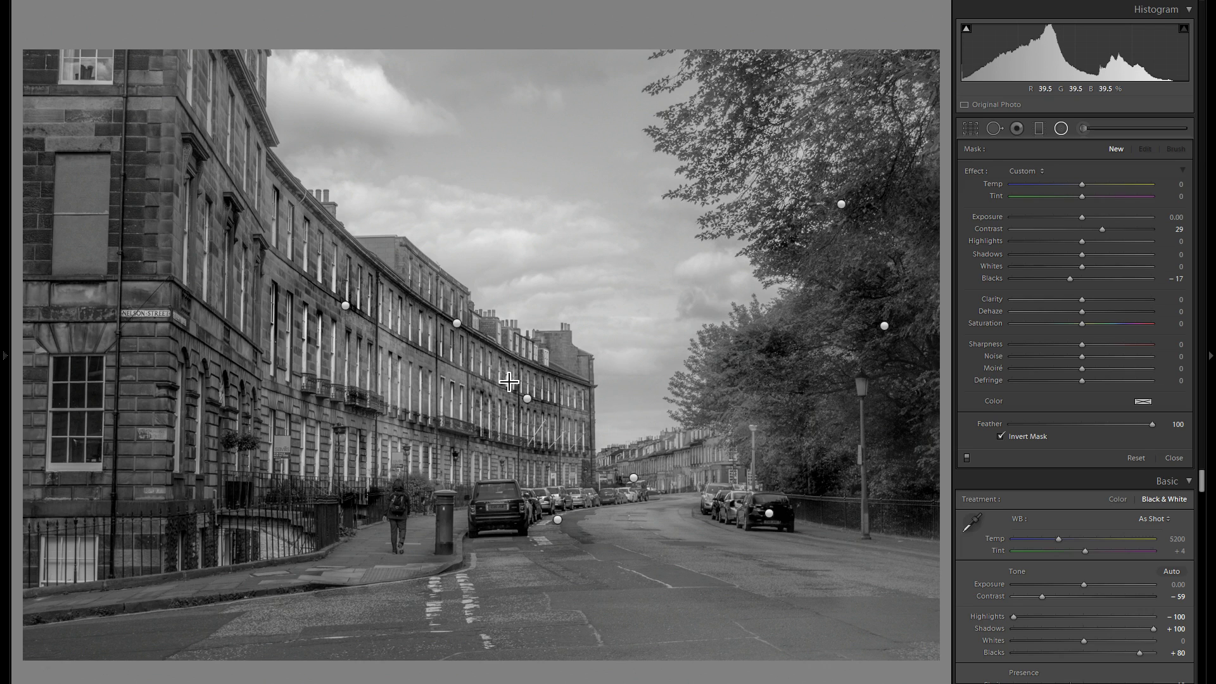
pyautogui.click(1080, 126)
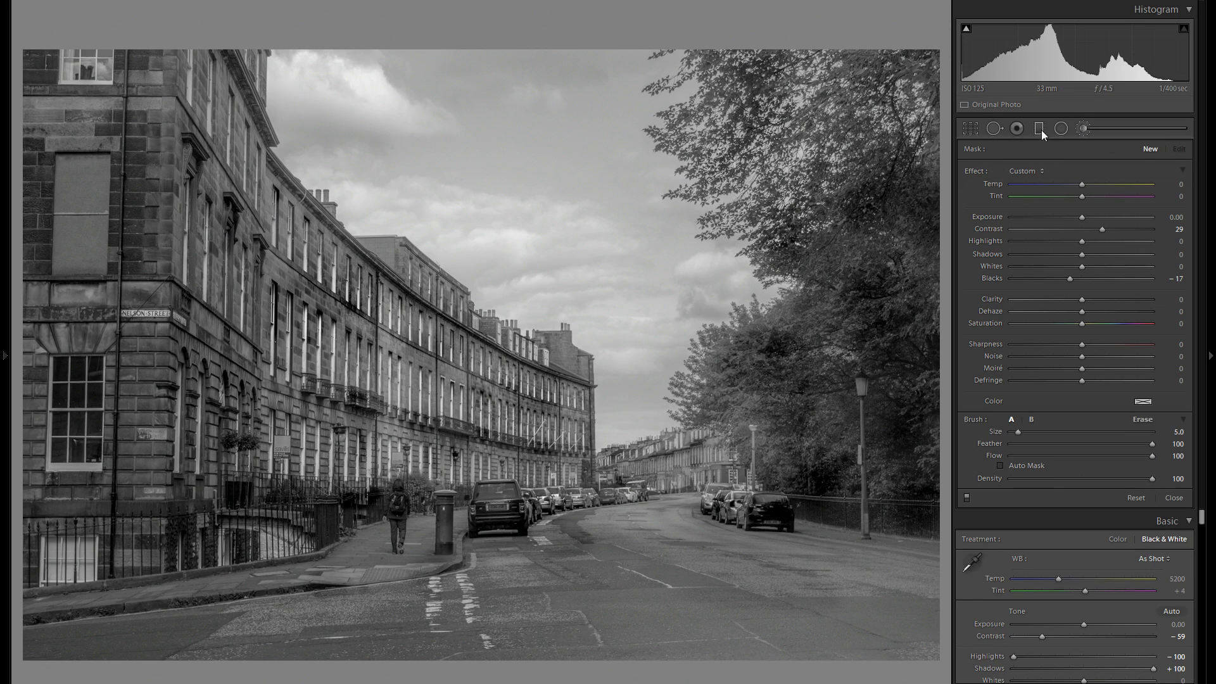
pyautogui.press('m')
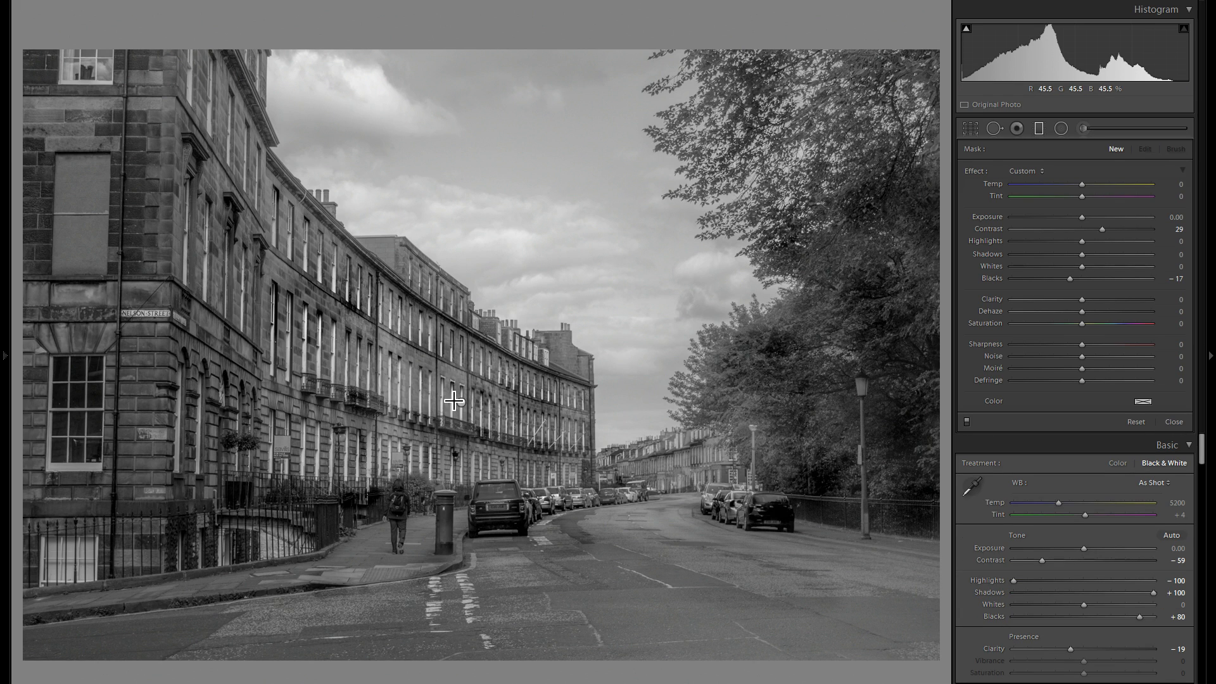
pyautogui.click(966, 423)
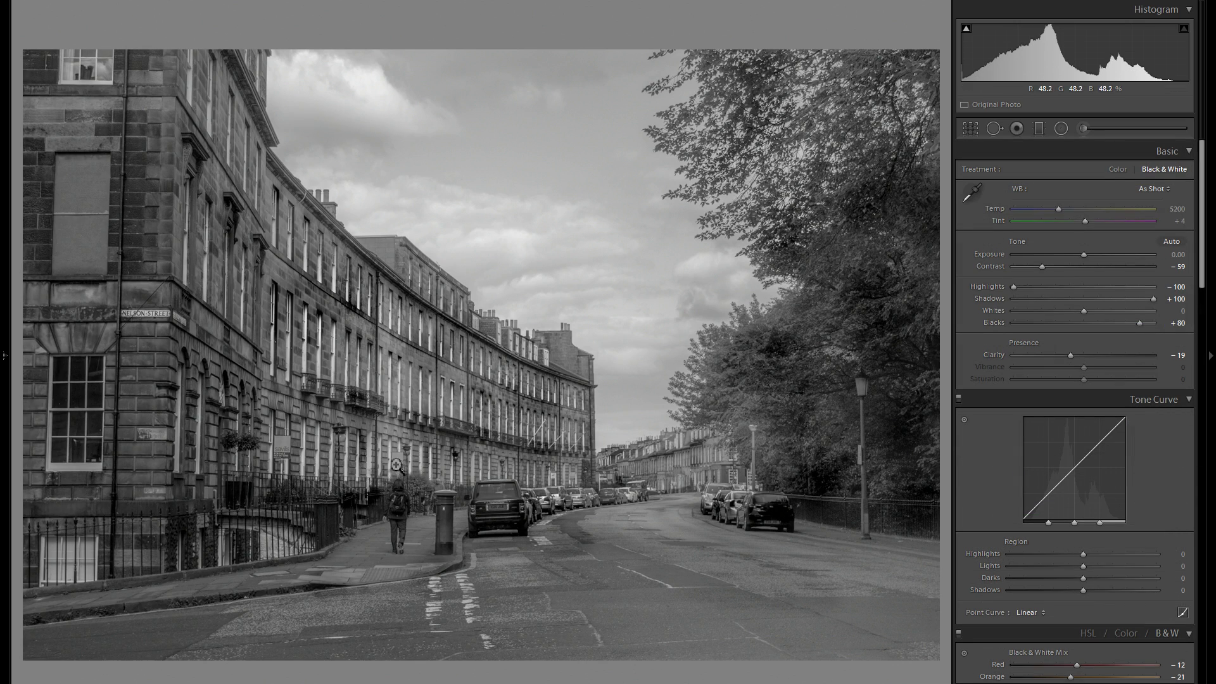
# Compare the imported original, the Convert to Black & White state and the Clarity state in the edit history, and return to the latest state
pyautogui.click(8, 403)
pyautogui.scroll(-15, 125, 485)
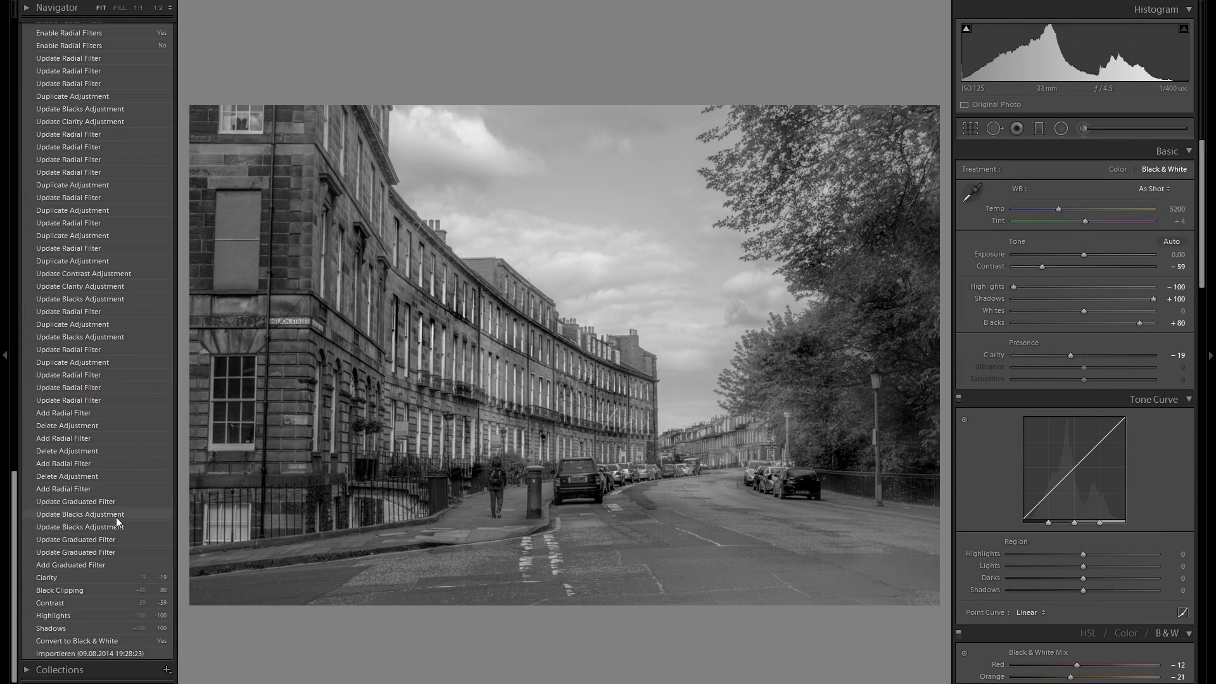
pyautogui.click(124, 653)
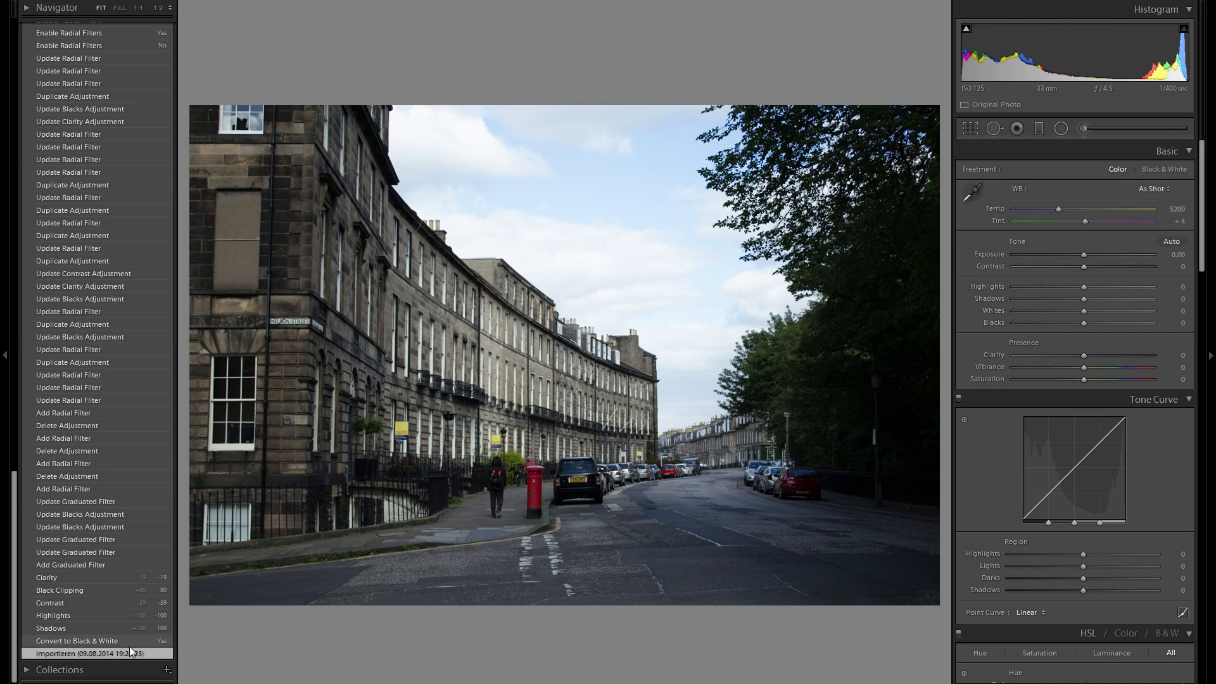
pyautogui.click(133, 644)
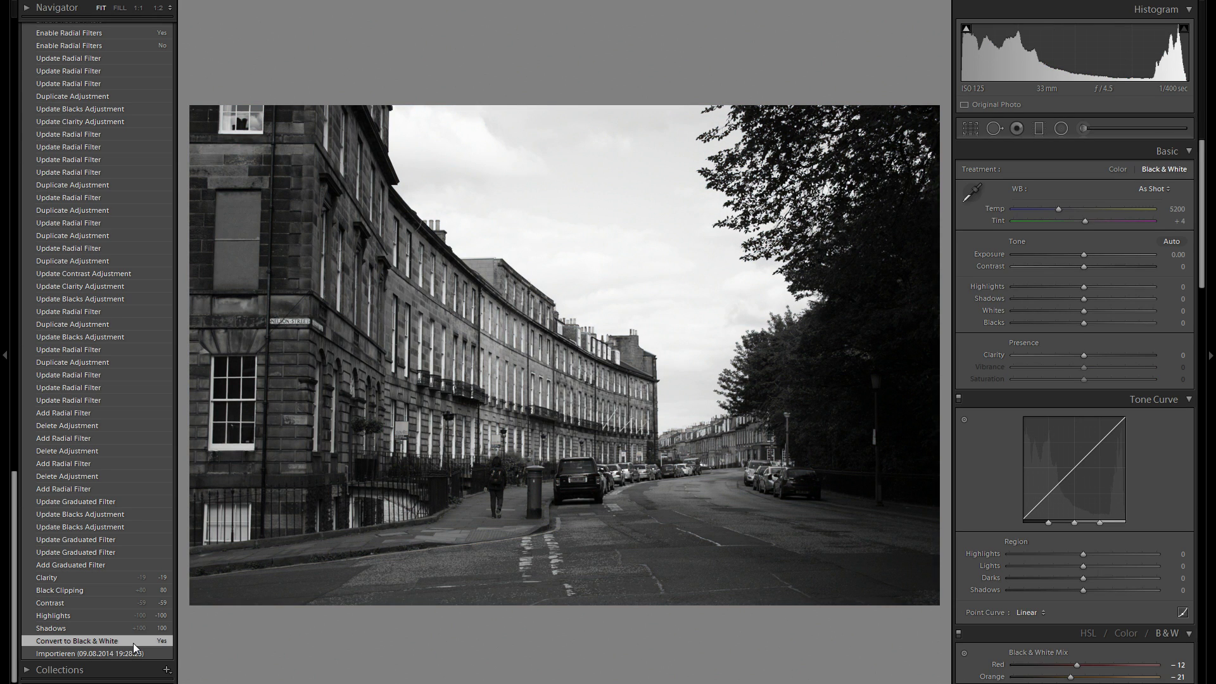
pyautogui.click(112, 577)
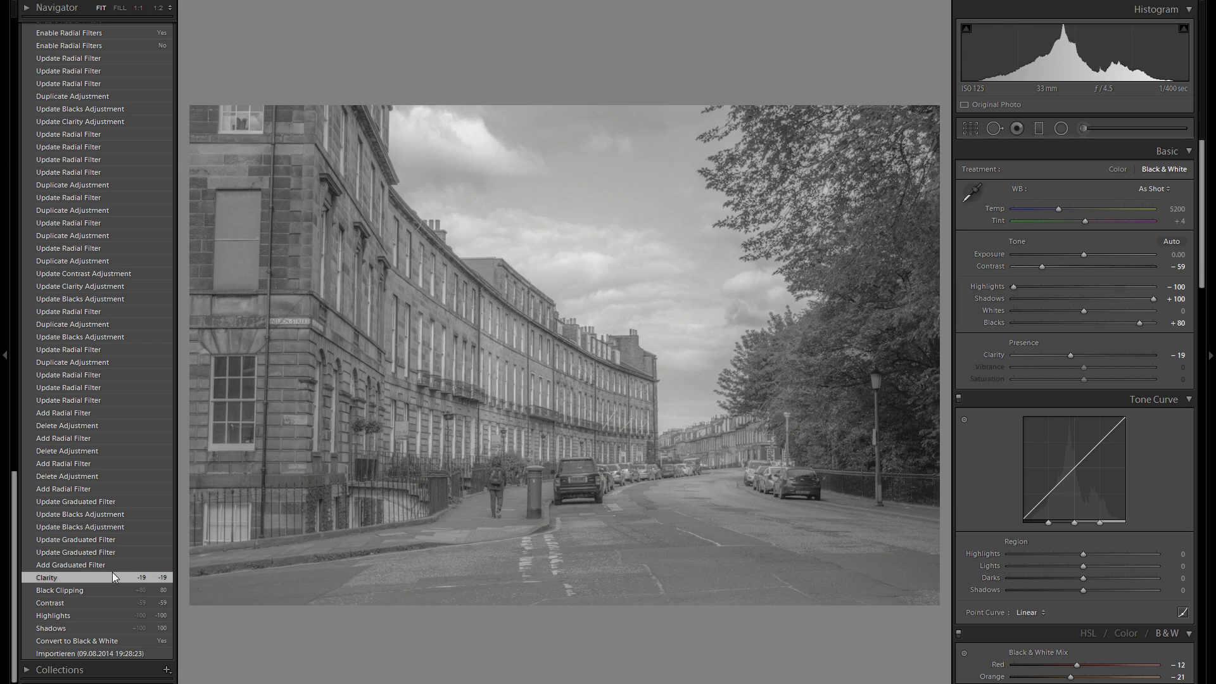
pyautogui.scroll(20, 120, 557)
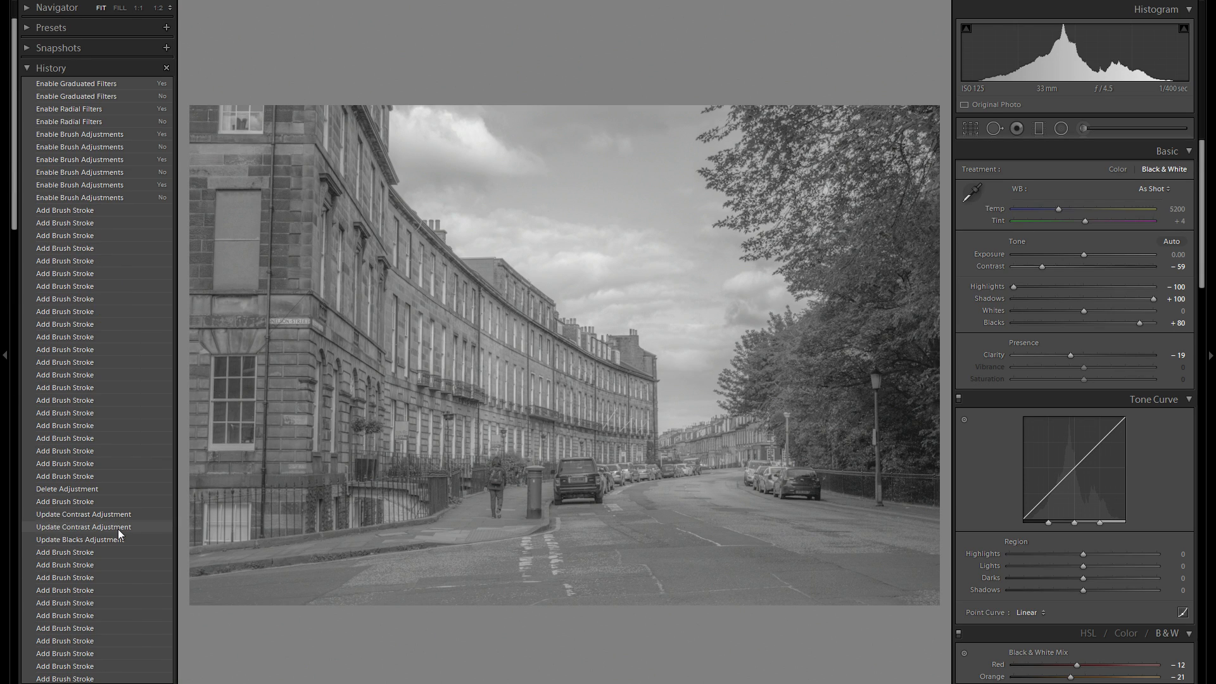
pyautogui.click(118, 87)
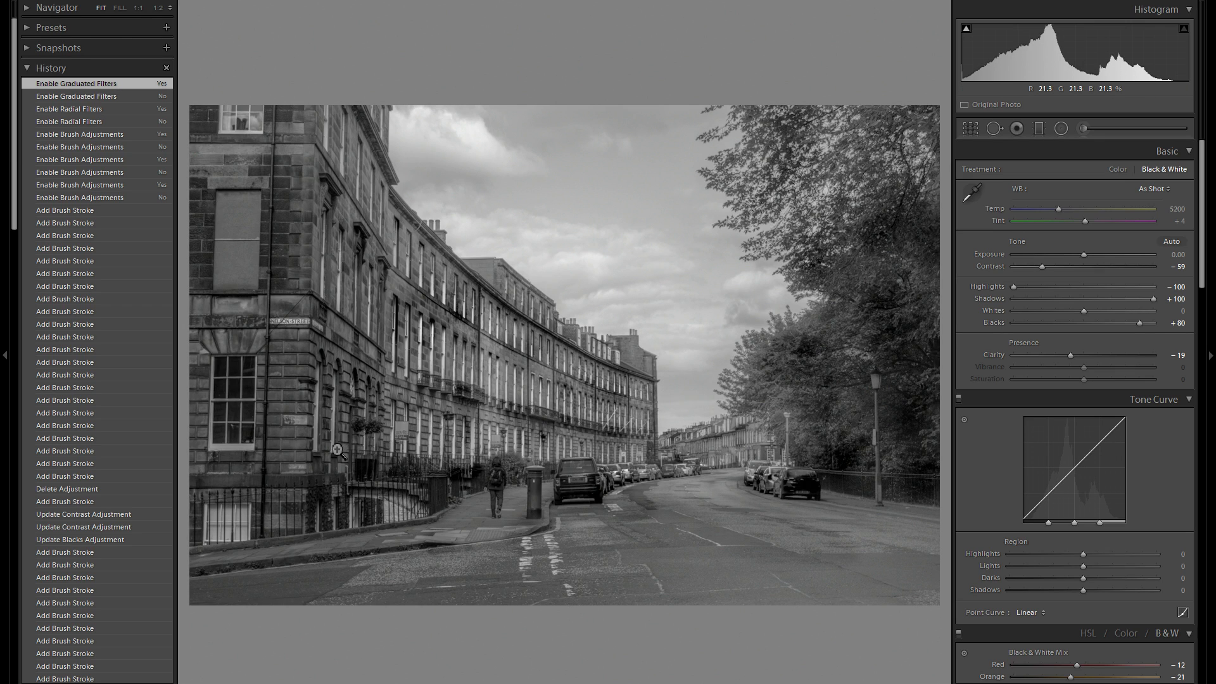
# Set the photo's global Whites to +29, with the edit history hidden for a larger view
pyautogui.click(8, 304)
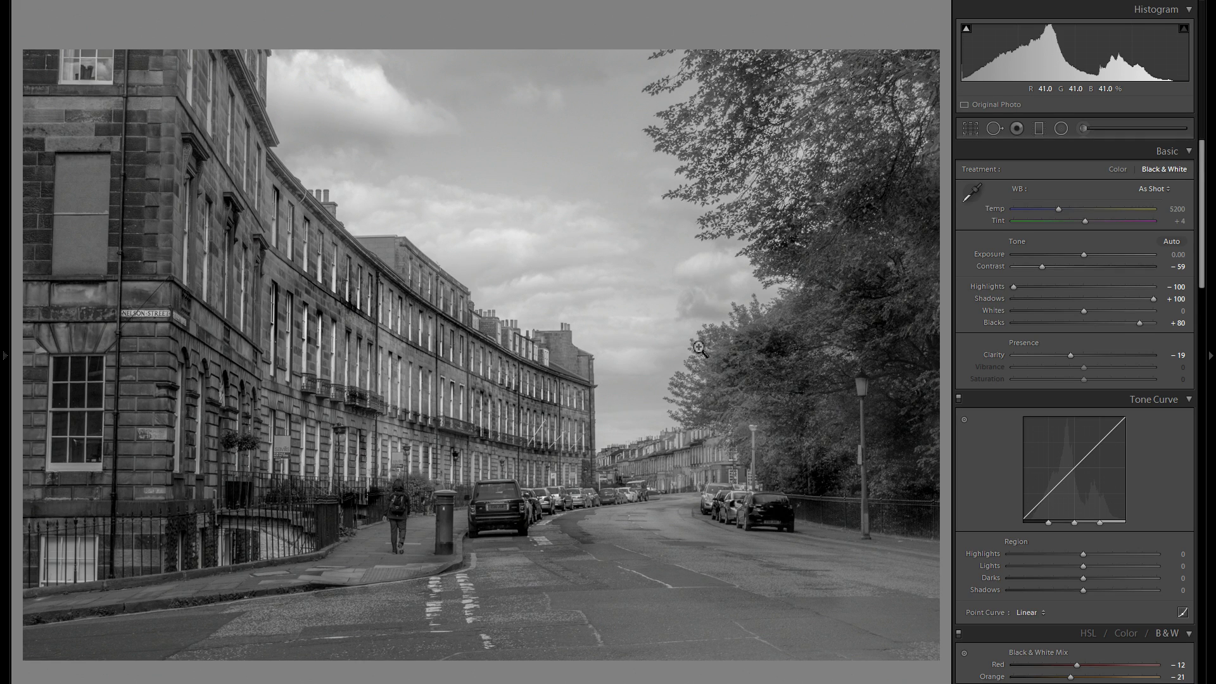
pyautogui.scroll(-3, 1042, 290)
pyautogui.scroll(3, 1092, 379)
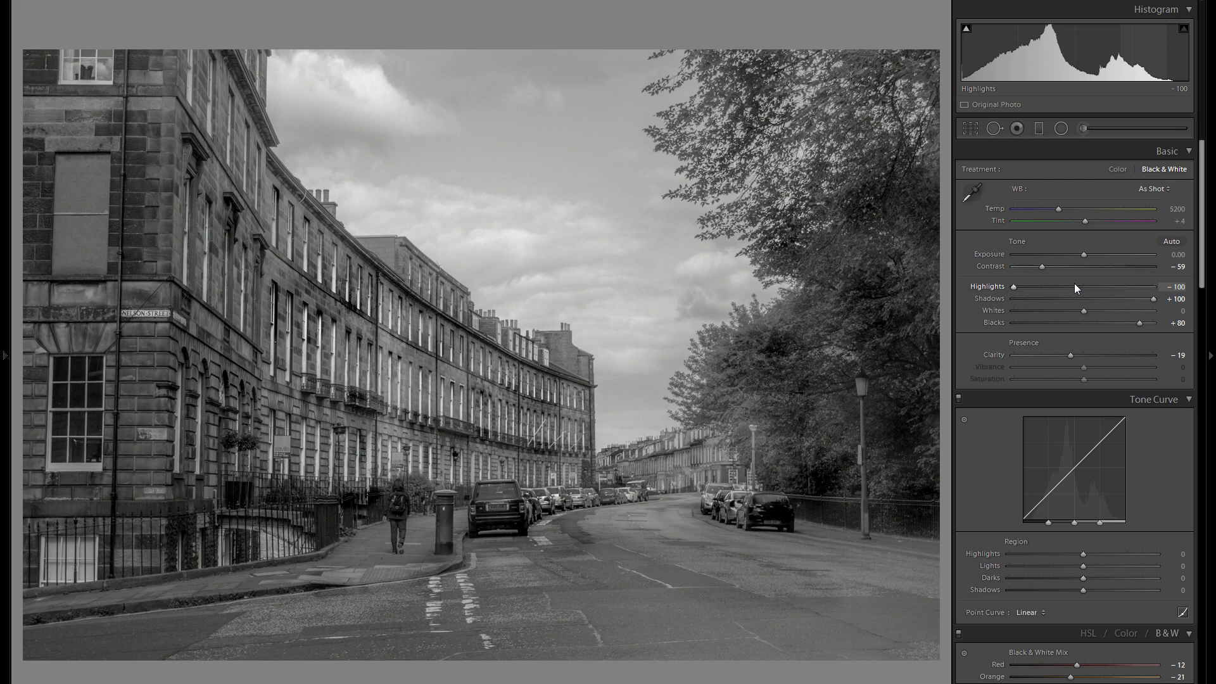
pyautogui.click(1102, 313)
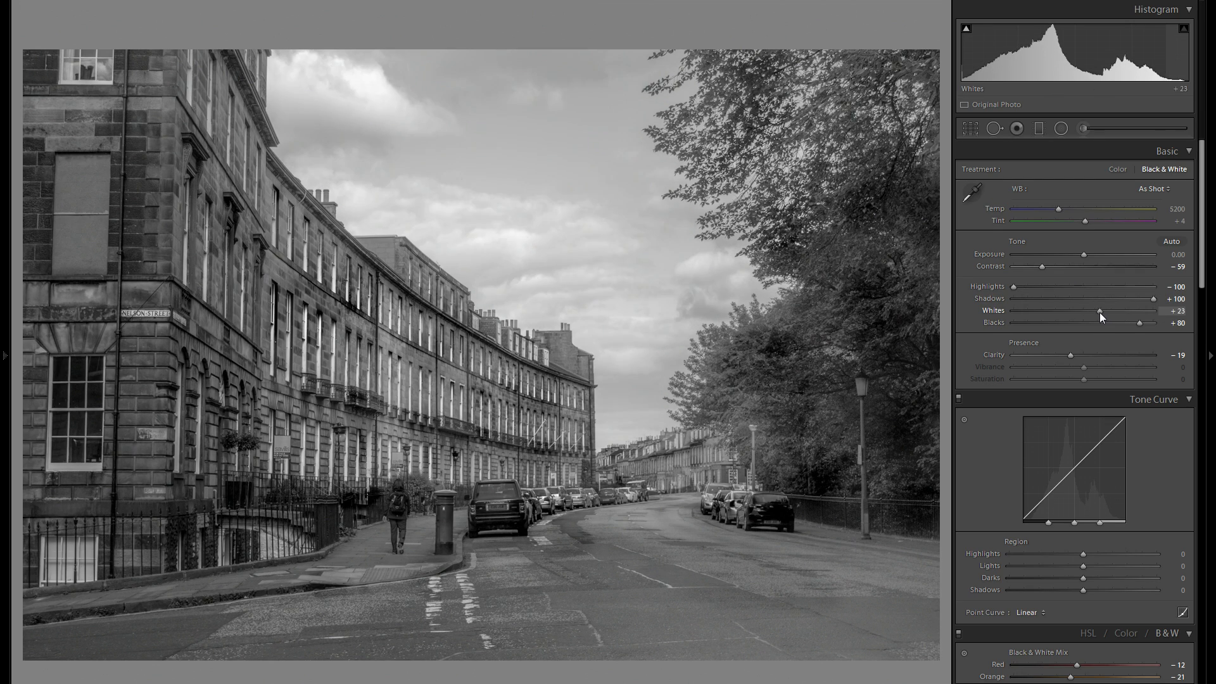
pyautogui.moveTo(1099, 313)
pyautogui.mouseDown()
pyautogui.moveTo(1114, 313)
pyautogui.moveTo(1104, 314)
pyautogui.mouseUp()
# Shape the tone curve with Highlights +13, Lights −15, Darks −5 and Shadows +15
pyautogui.scroll(-3, 1111, 366)
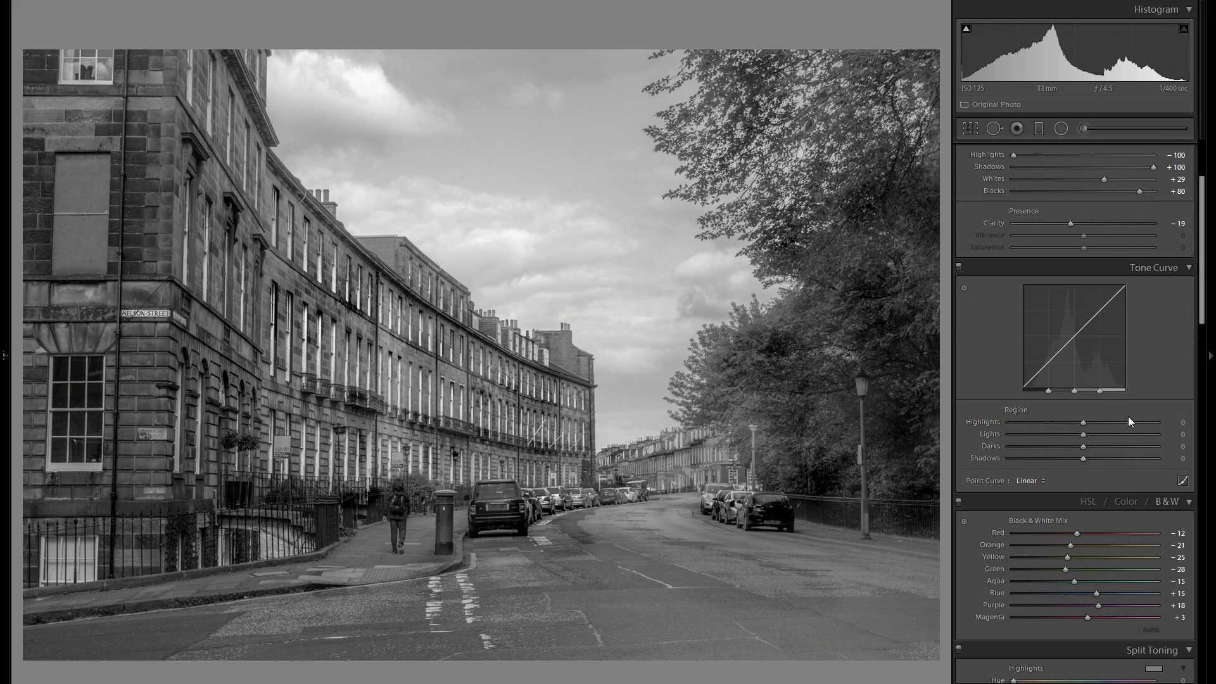
pyautogui.moveTo(1120, 426); pyautogui.dragTo(1094, 465)
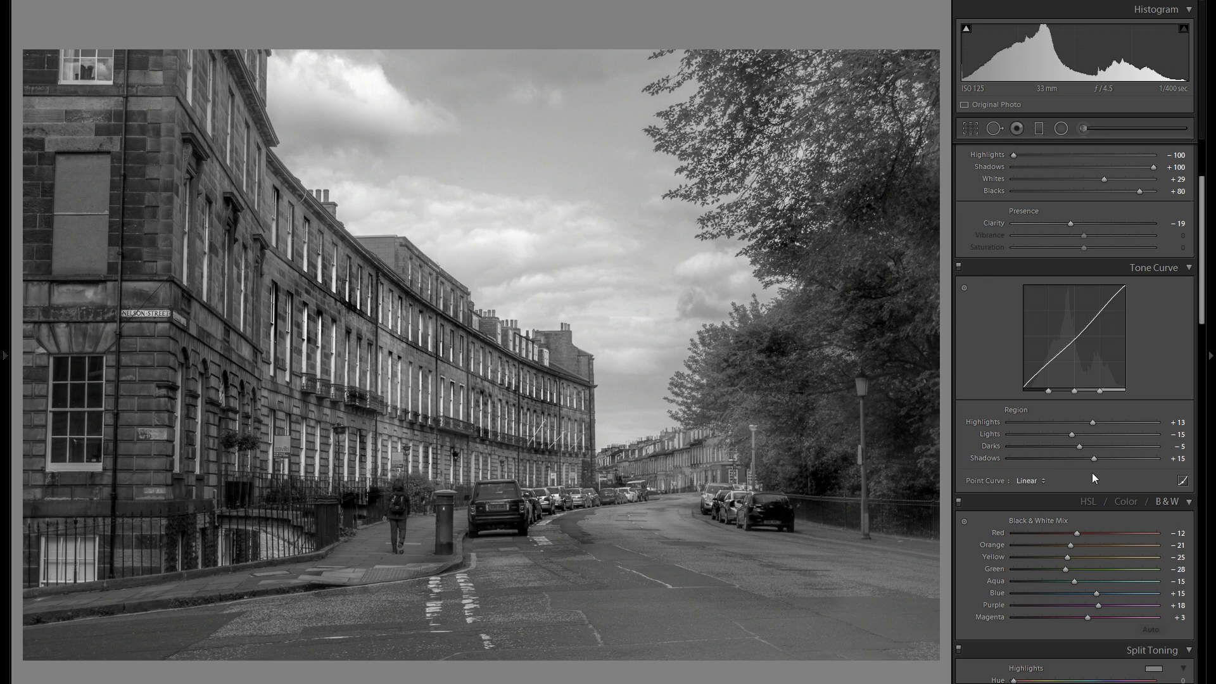
# Enable the lens profile corrections for the Canon EF-S 18-55mm f/3.5-5.6 IS STM lens
pyautogui.scroll(-3, 1062, 371)
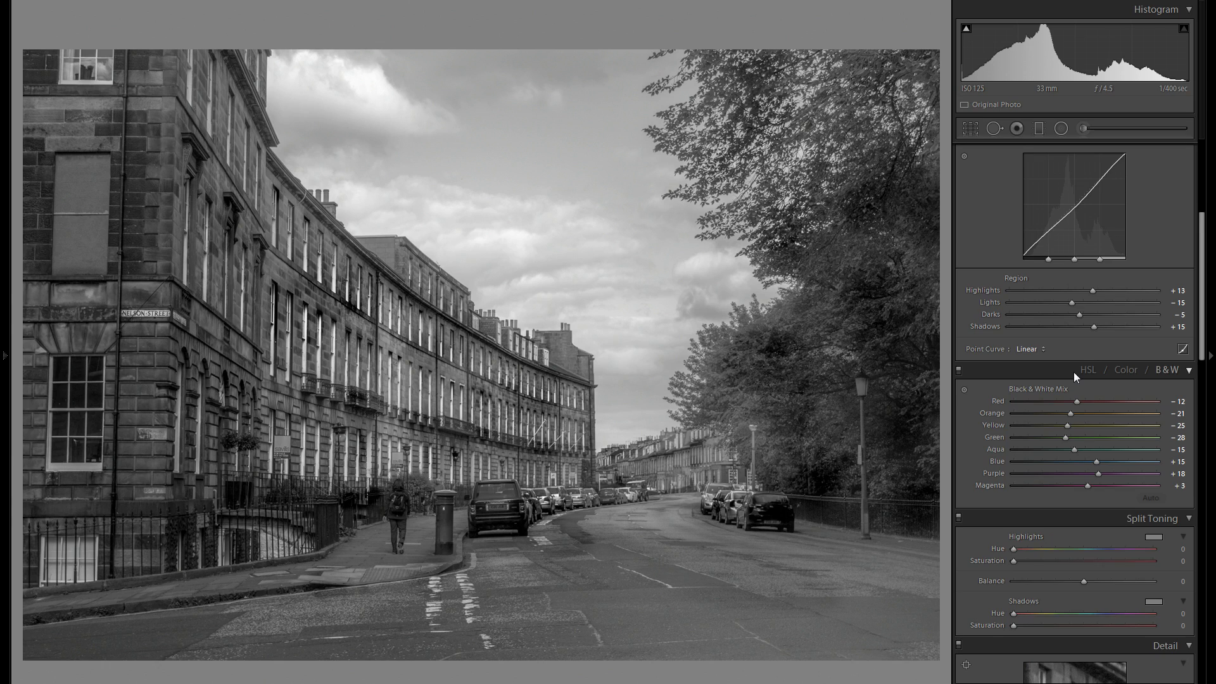
pyautogui.scroll(-3, 1073, 371)
pyautogui.scroll(-3, 1073, 362)
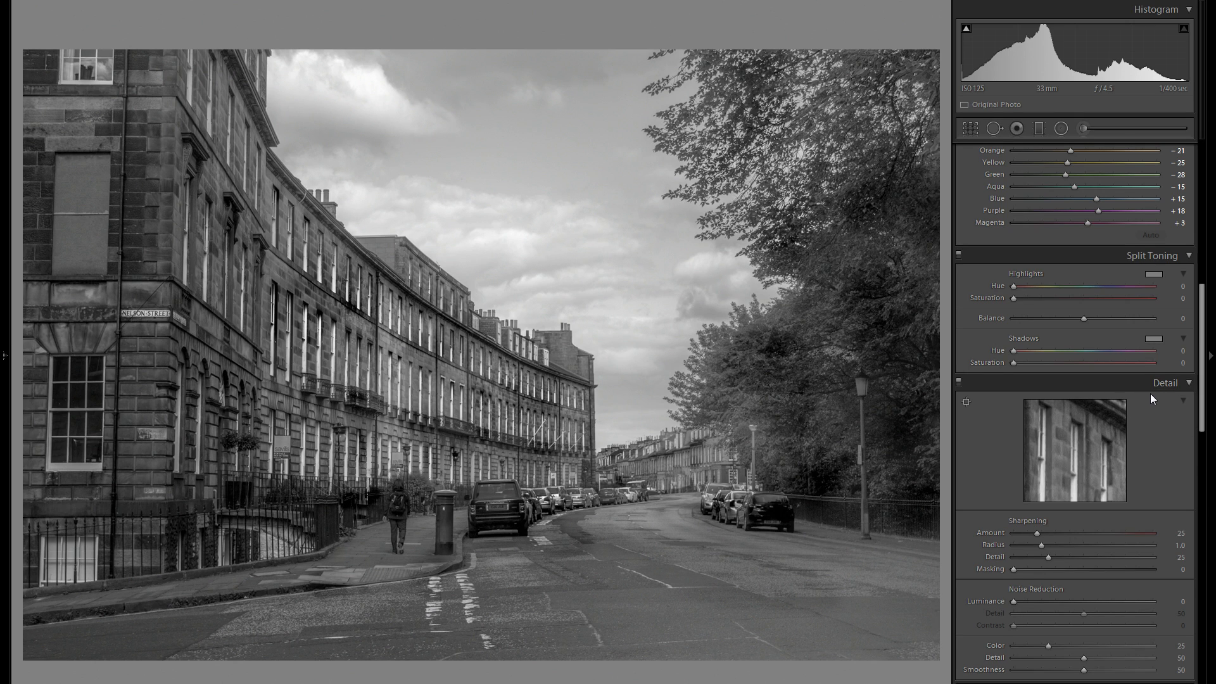
pyautogui.scroll(-3, 1149, 393)
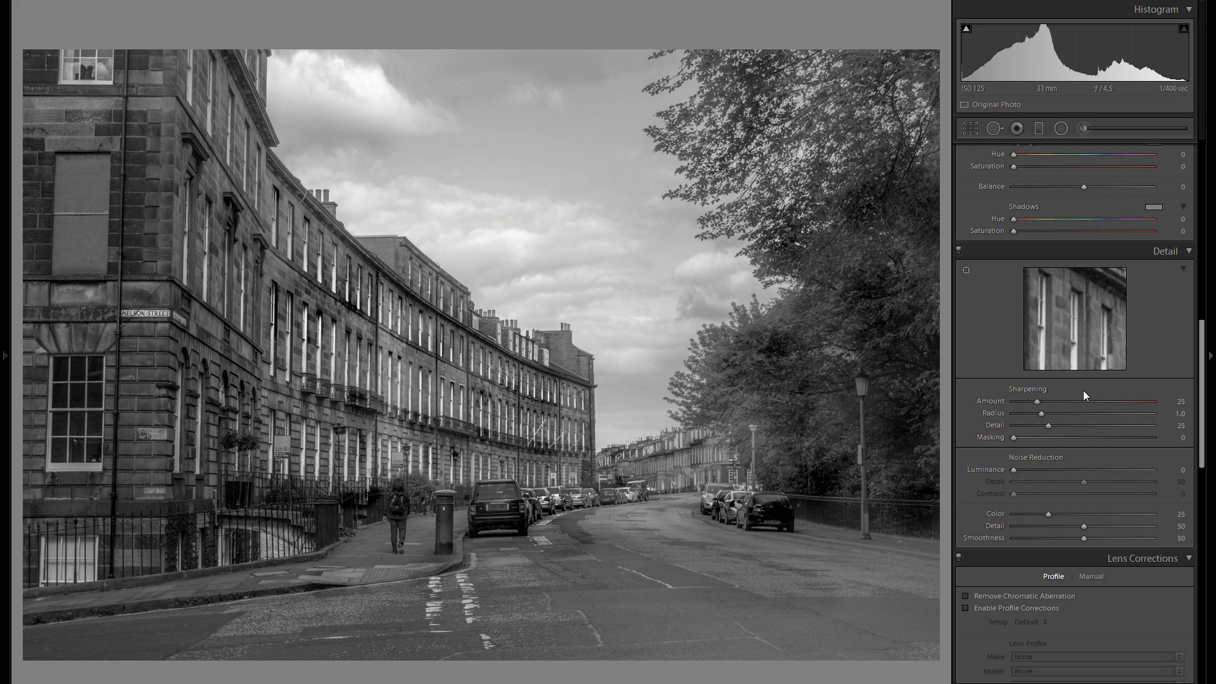
pyautogui.scroll(-3, 1086, 390)
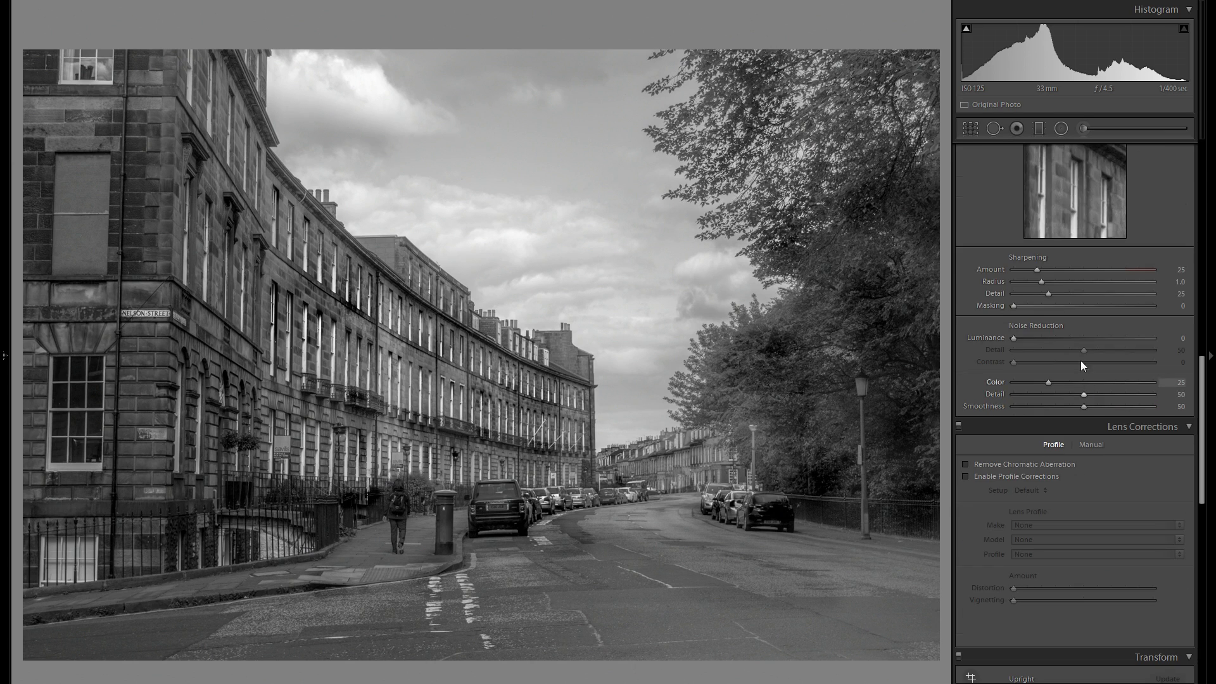
pyautogui.scroll(-3, 1073, 409)
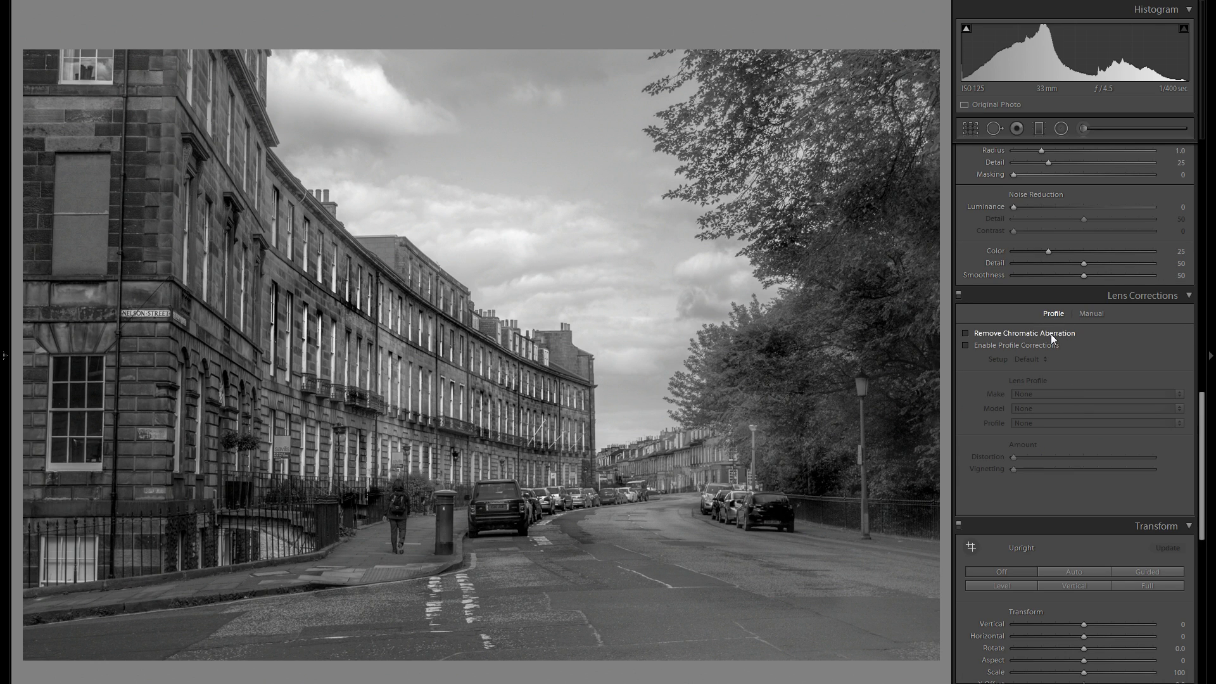
pyautogui.scroll(2, 1080, 354)
pyautogui.scroll(-1, 1084, 359)
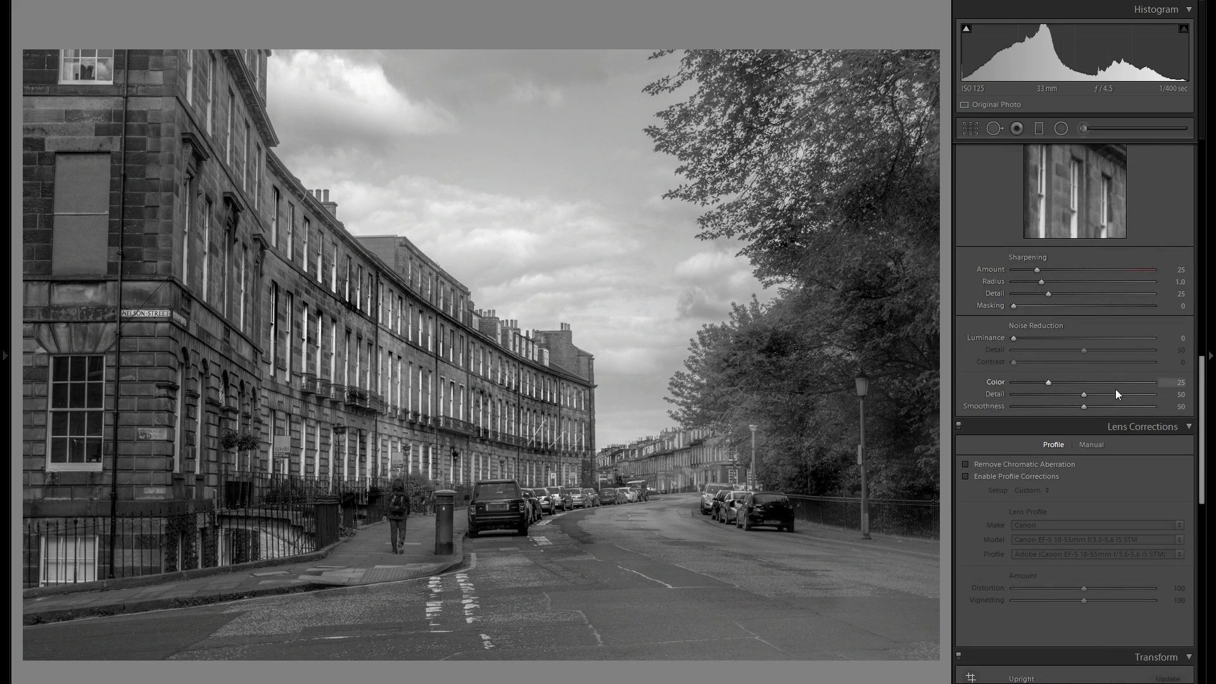
pyautogui.scroll(-1, 1117, 390)
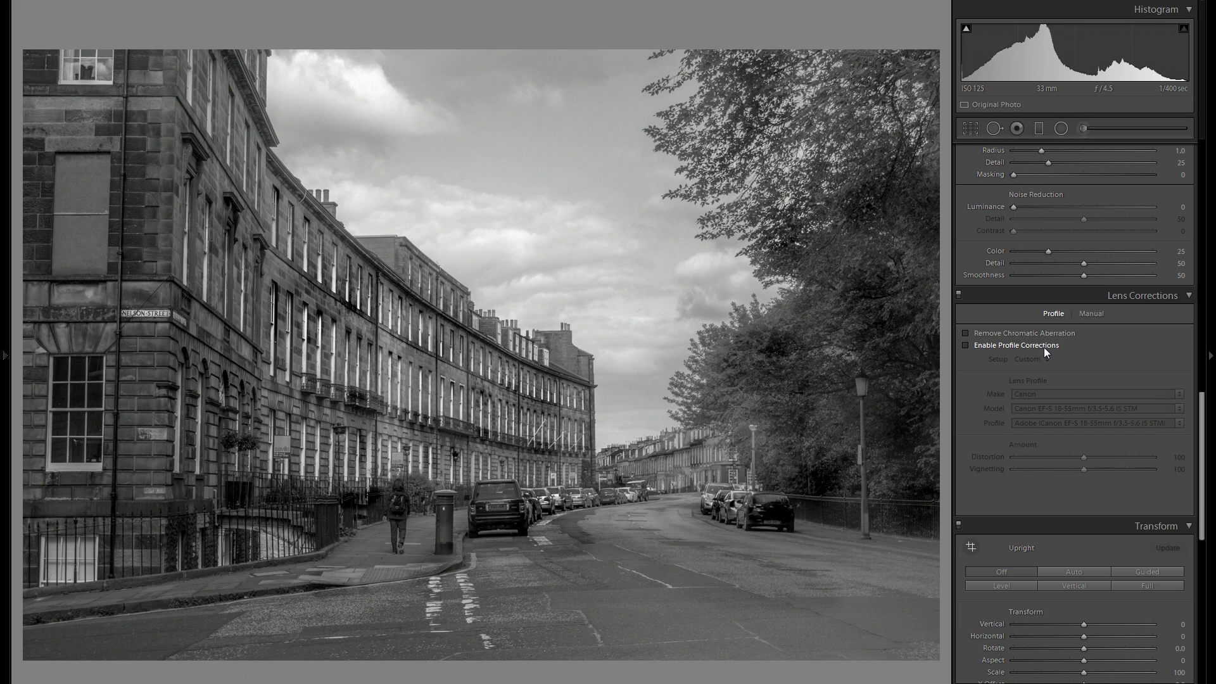
pyautogui.click(1024, 346)
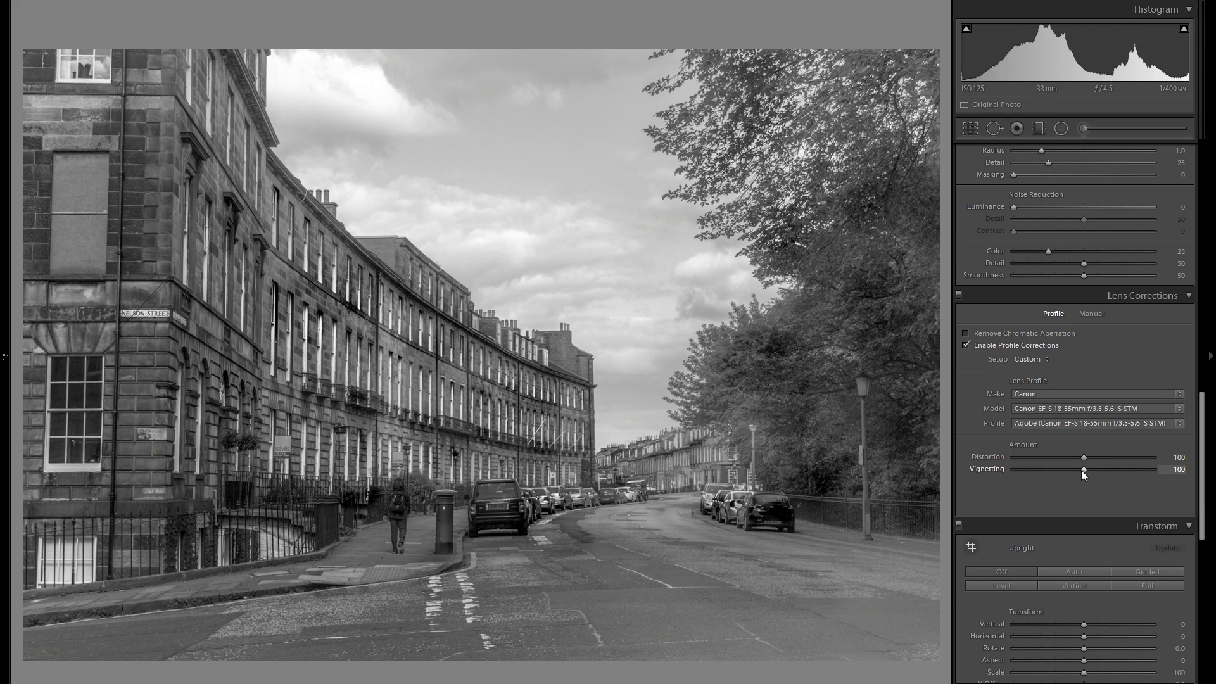
# Switch the lens profile corrections off and on to compare, and set the profile's Vignetting amount to 0
pyautogui.click(992, 348)
pyautogui.click(993, 348)
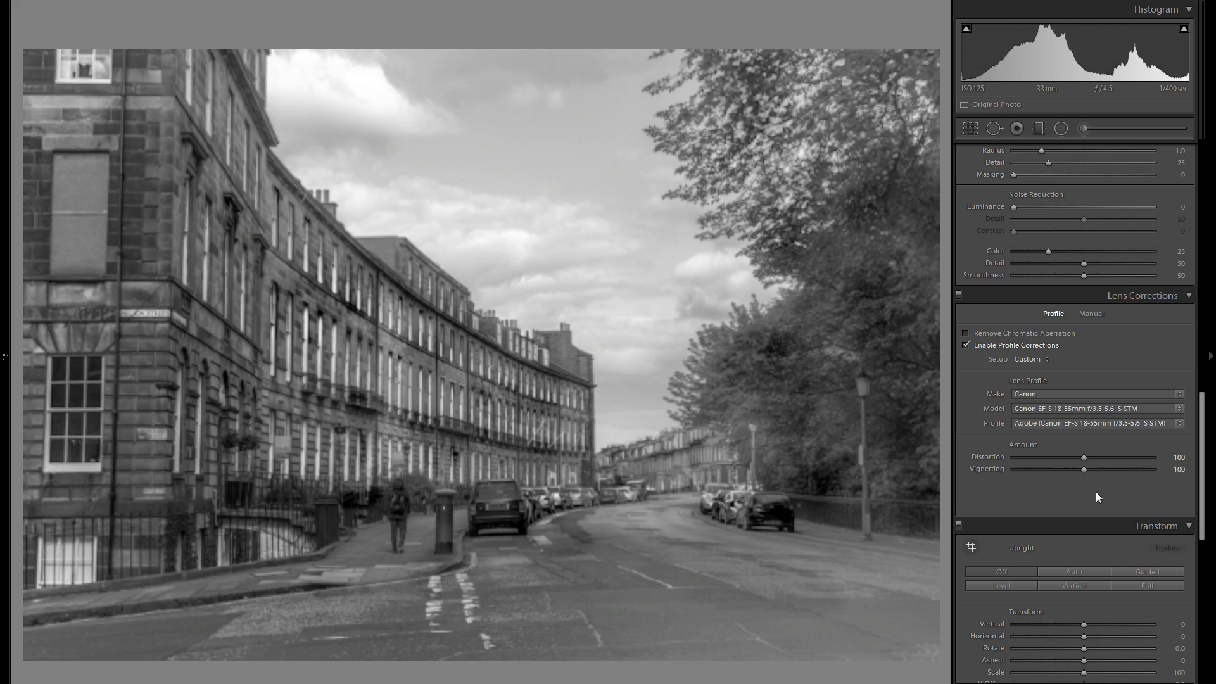
pyautogui.moveTo(1077, 469); pyautogui.dragTo(966, 474)
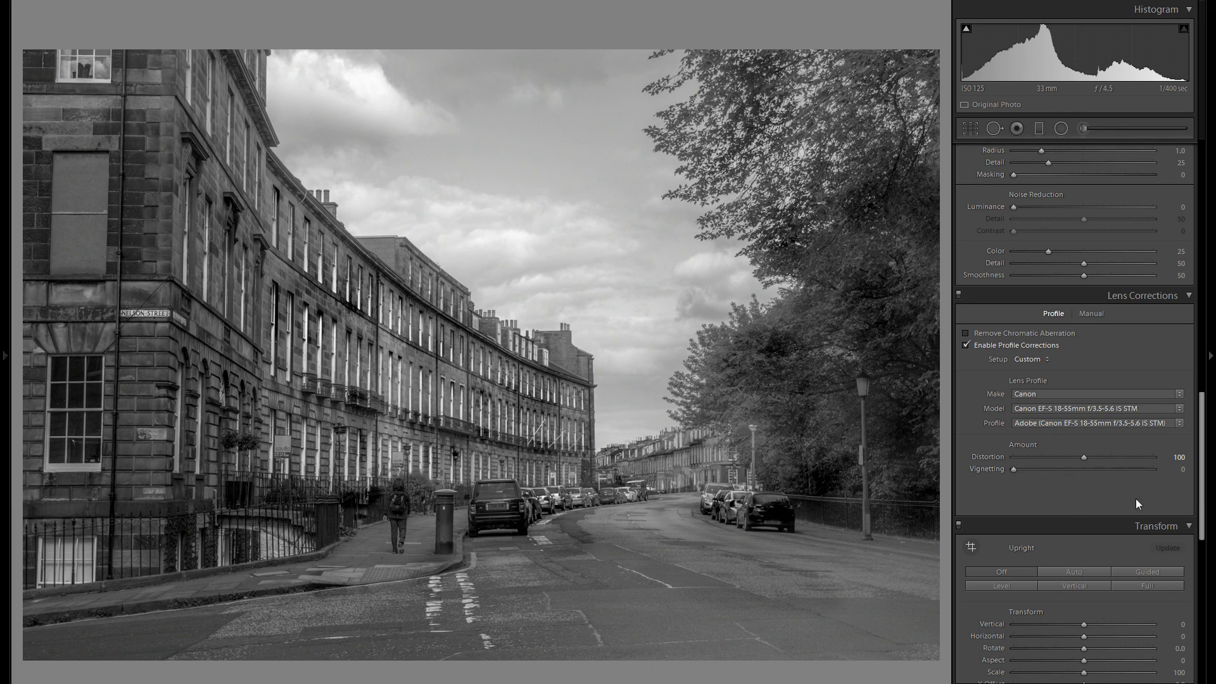
# Add a post-crop vignette with Amount −10, Midpoint 12 and Feather 63
pyautogui.scroll(-4, 1065, 458)
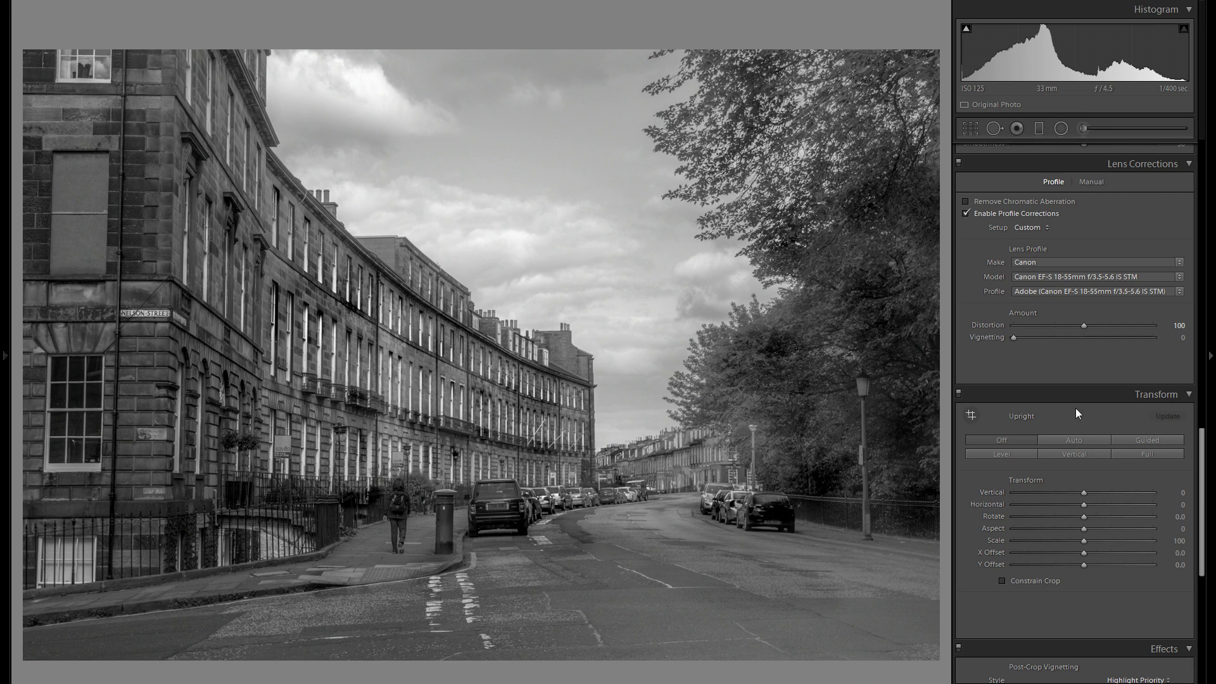
pyautogui.scroll(-8, 1094, 420)
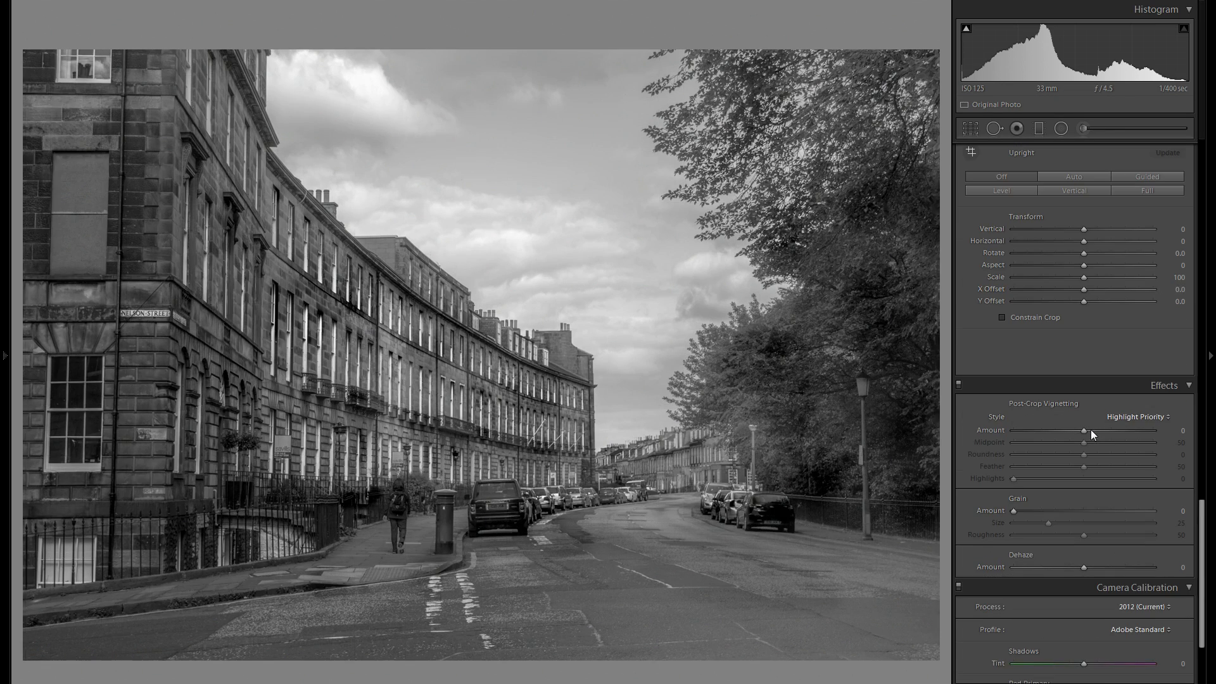
pyautogui.scroll(-4, 1081, 411)
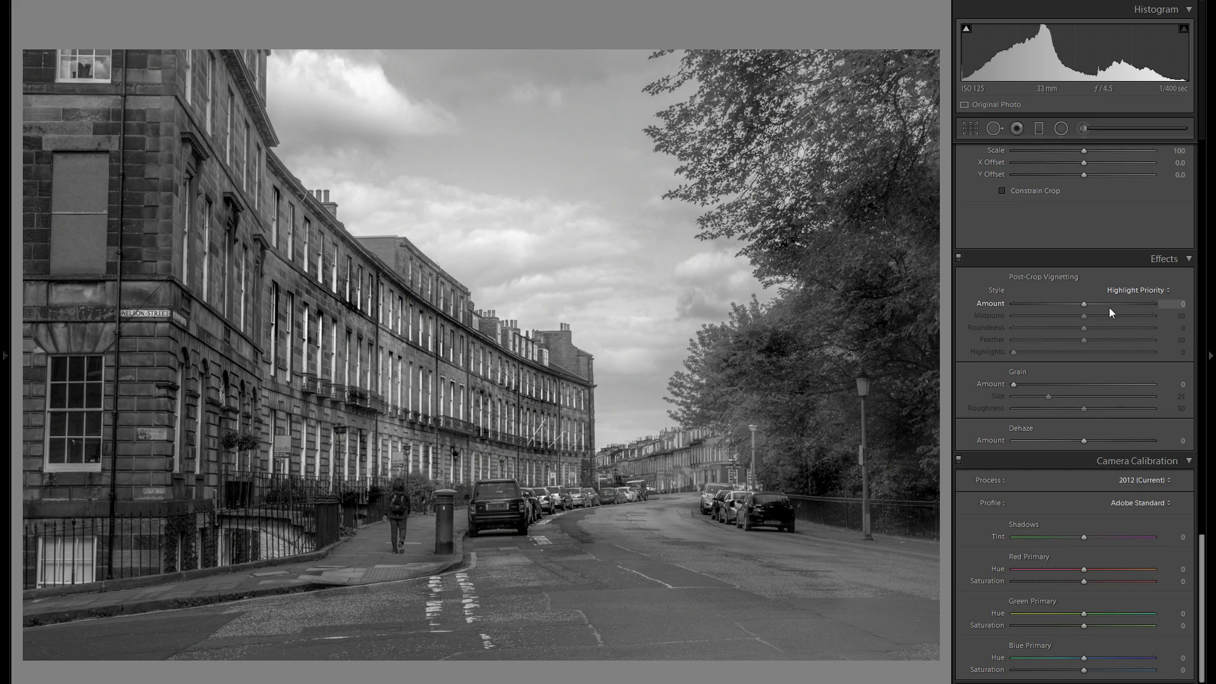
pyautogui.scroll(4, 1104, 316)
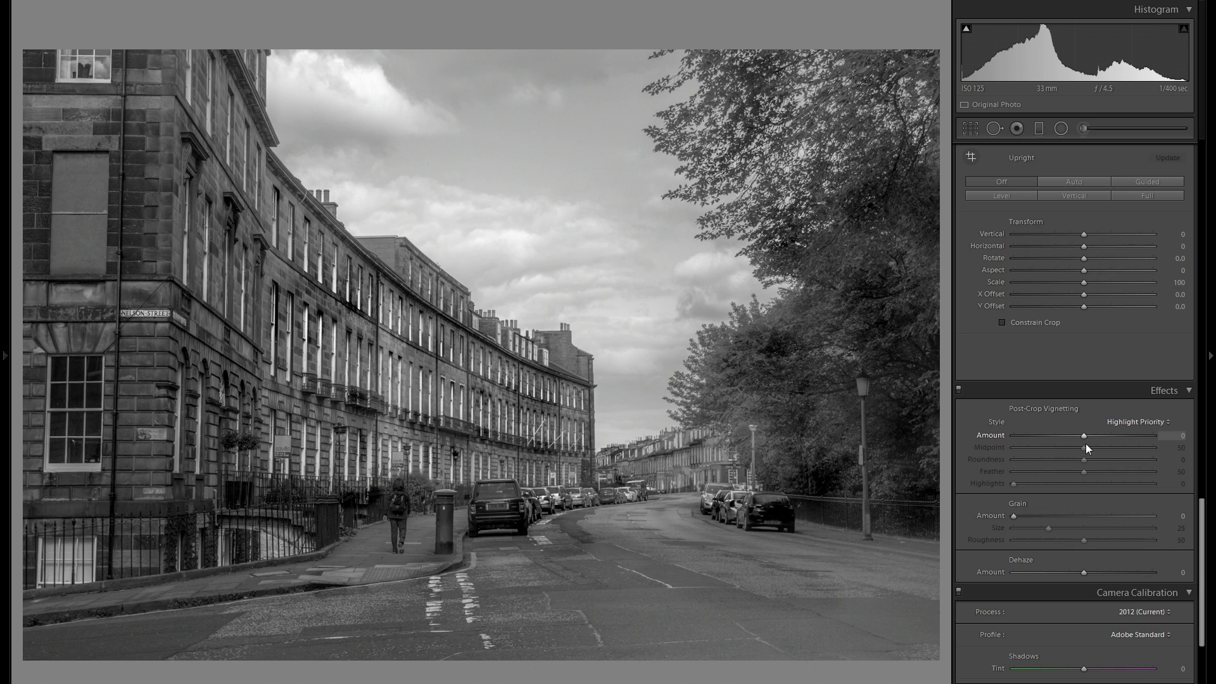
pyautogui.moveTo(1082, 436); pyautogui.dragTo(1074, 435)
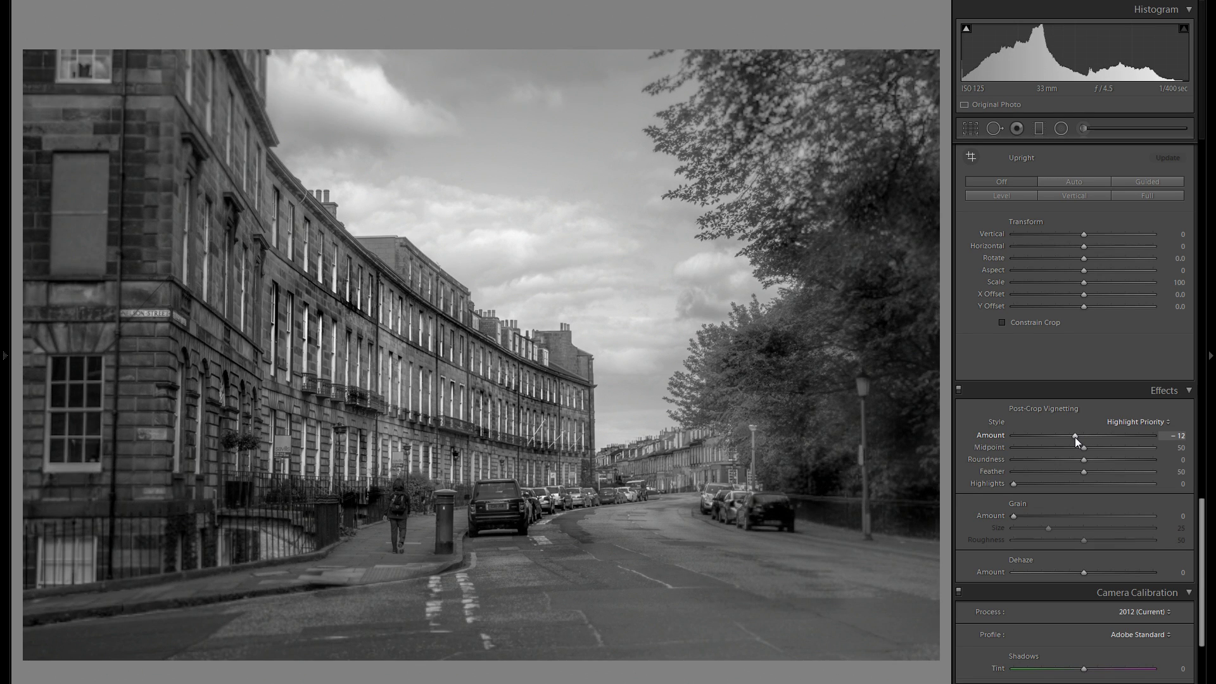
pyautogui.moveTo(1074, 436); pyautogui.dragTo(1079, 441)
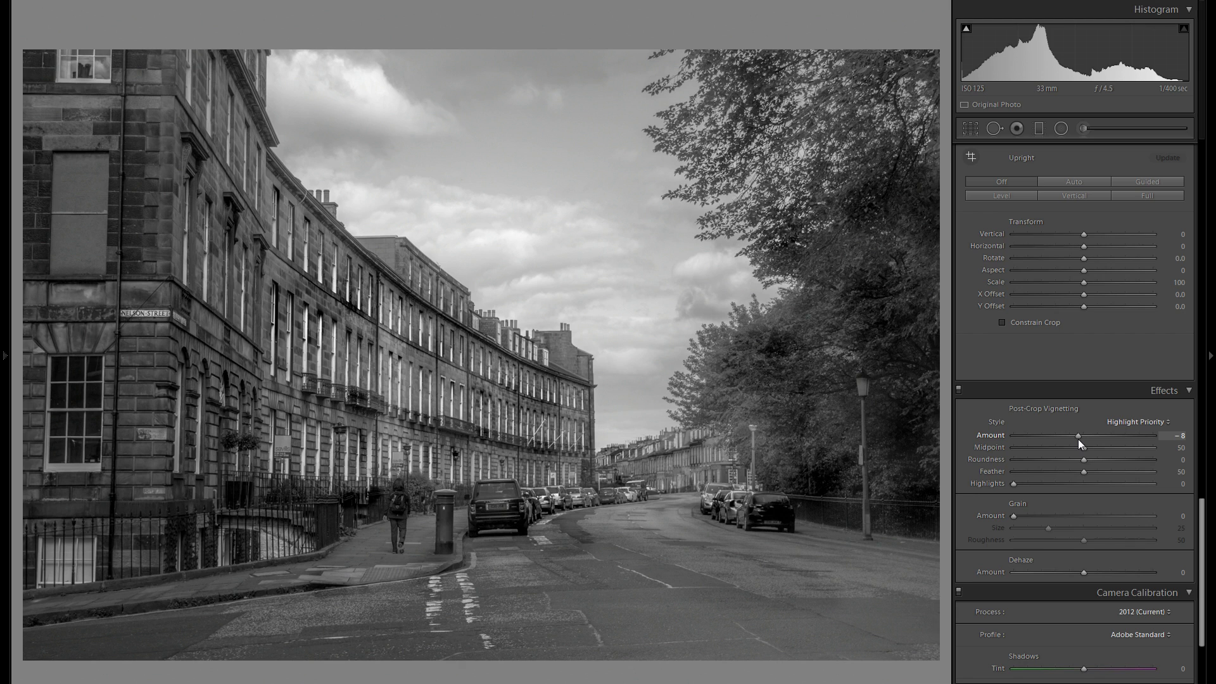
pyautogui.moveTo(1069, 448); pyautogui.dragTo(1031, 447)
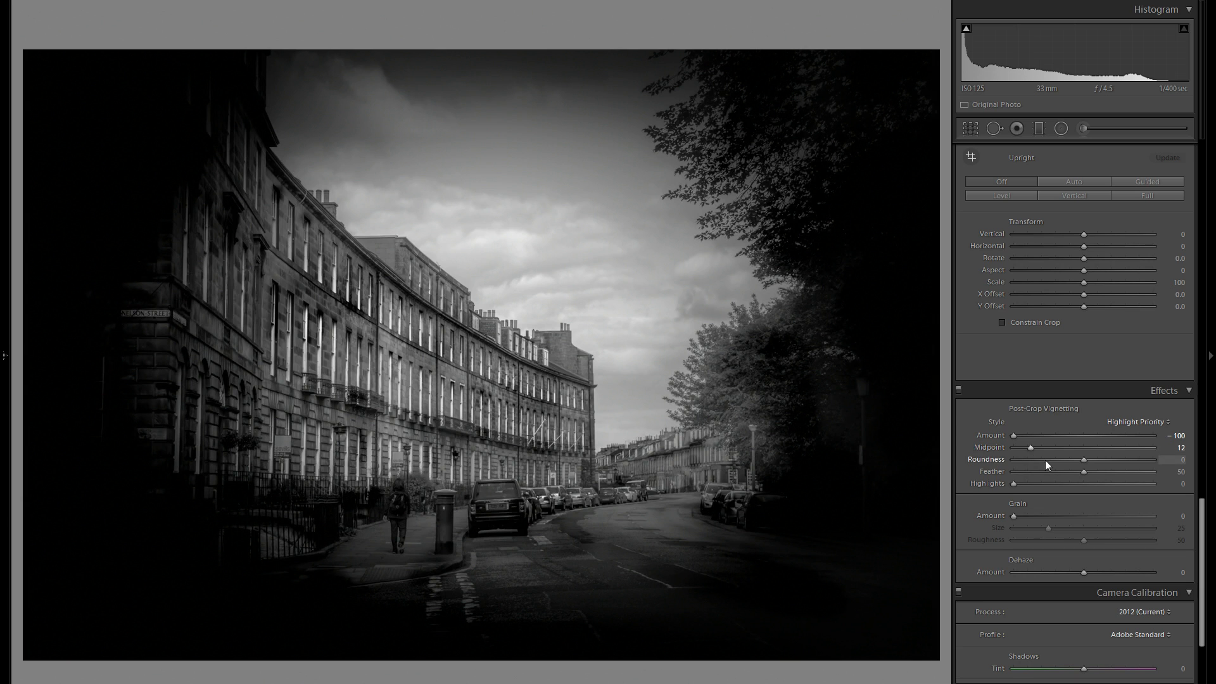
pyautogui.moveTo(1084, 469)
pyautogui.mouseDown()
pyautogui.moveTo(1125, 469)
pyautogui.moveTo(1103, 469)
pyautogui.mouseUp()
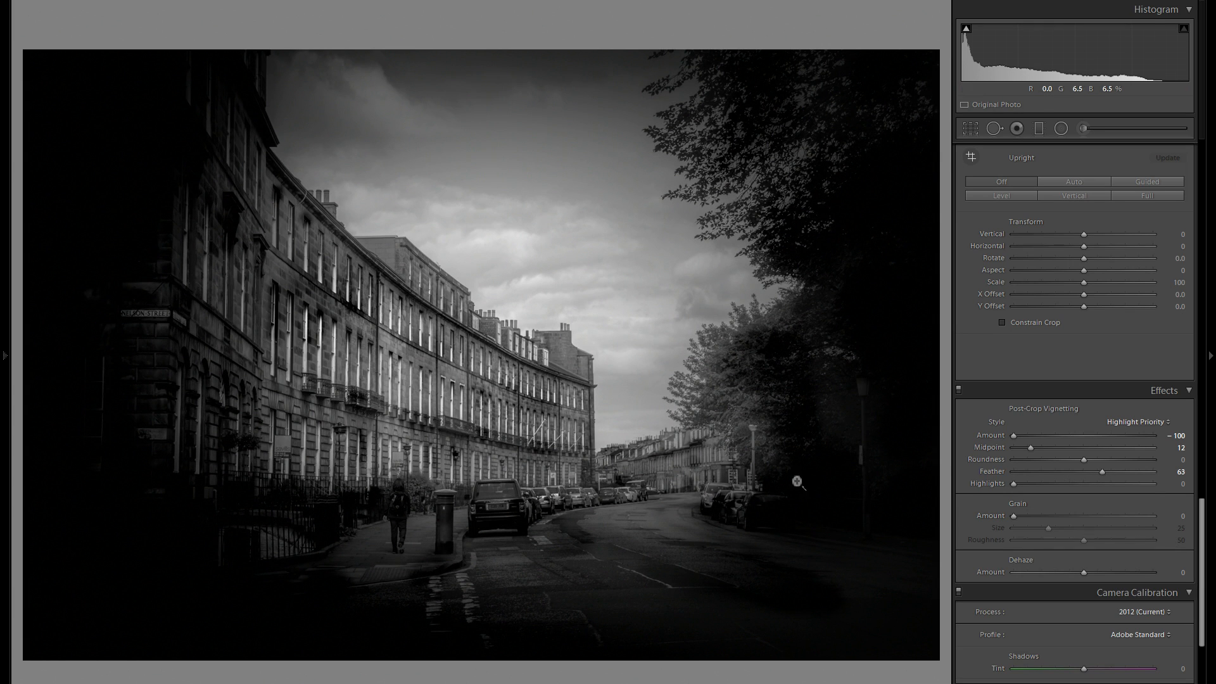
pyautogui.moveTo(1017, 436); pyautogui.dragTo(1082, 435)
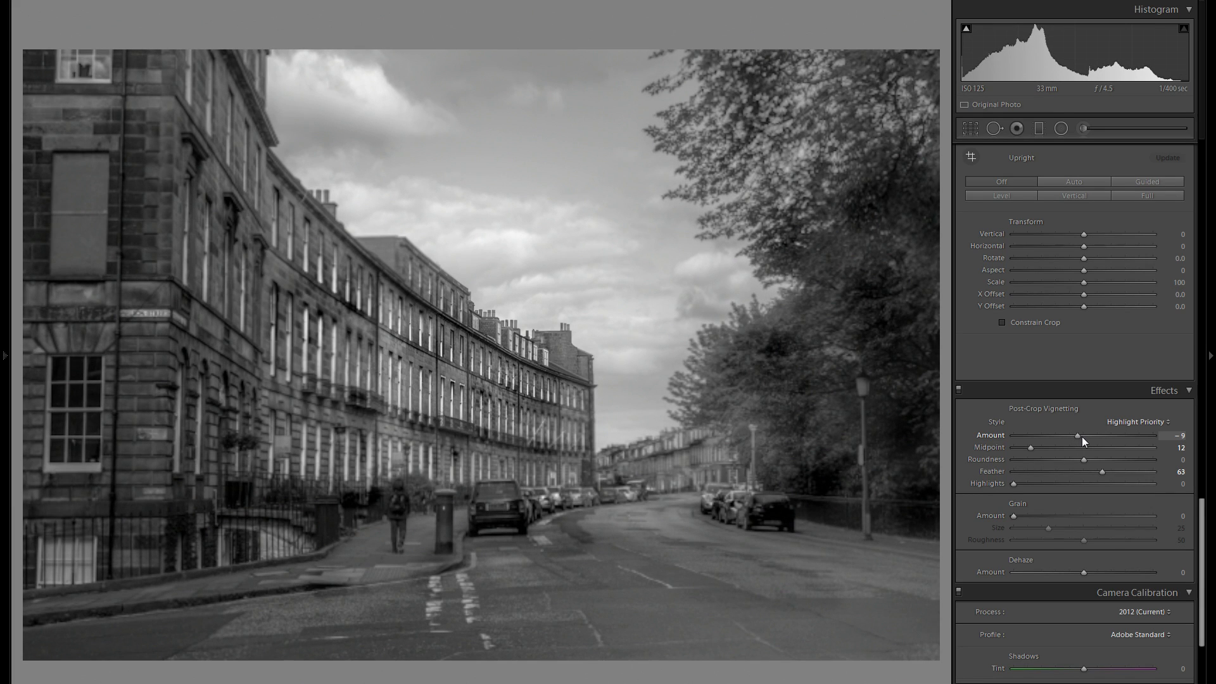
pyautogui.moveTo(1081, 436); pyautogui.dragTo(1077, 438)
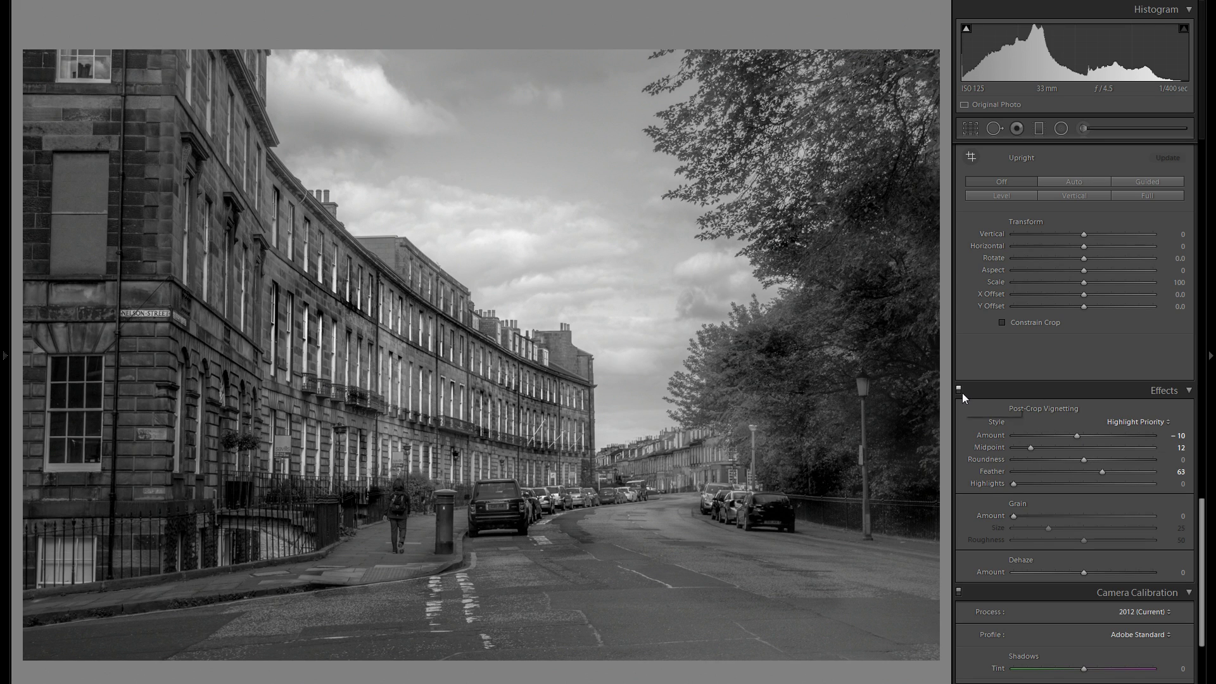
# Compare the last Enable Graduated Filters state in the edit history with the latest vignette state, and return to the latest state
pyautogui.scroll(-3, 1051, 409)
pyautogui.scroll(10, 1054, 409)
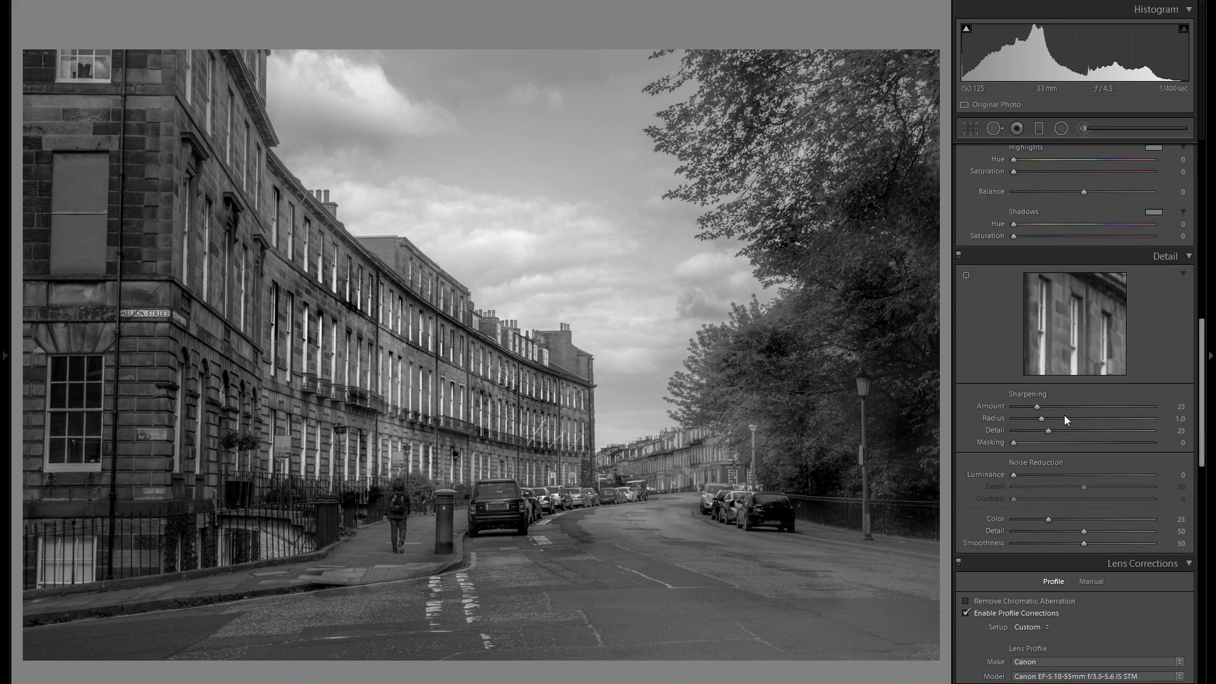
pyautogui.scroll(10, 1063, 414)
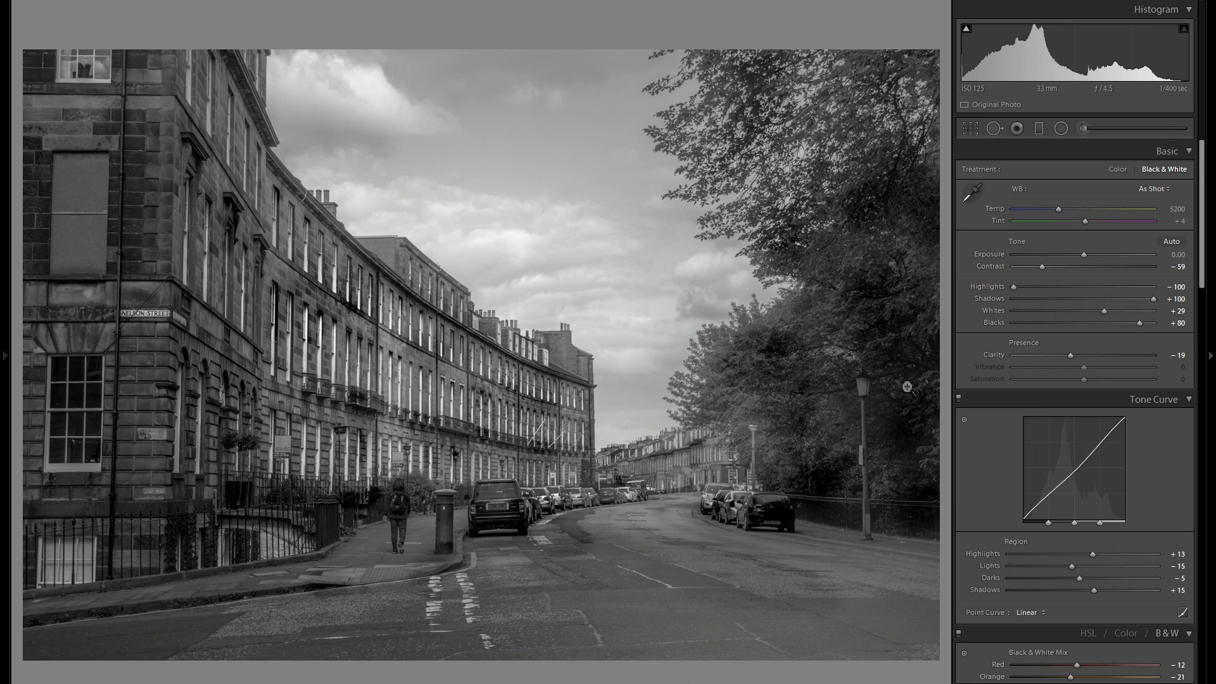
pyautogui.click(7, 342)
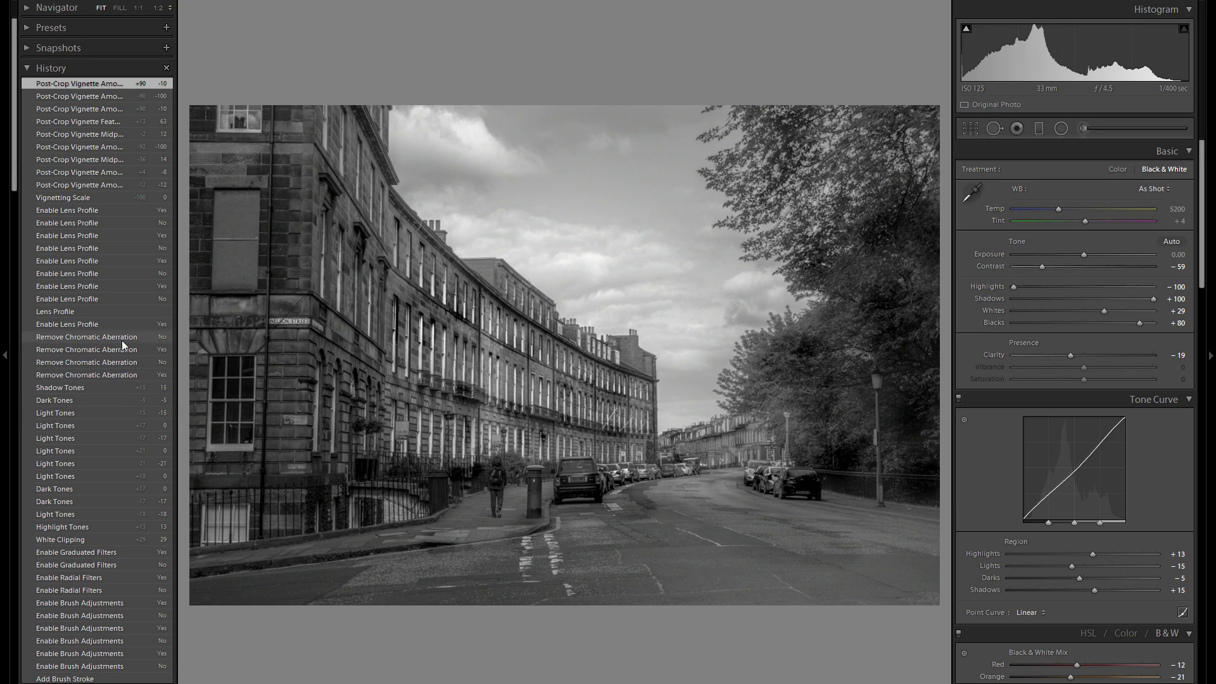
pyautogui.click(131, 551)
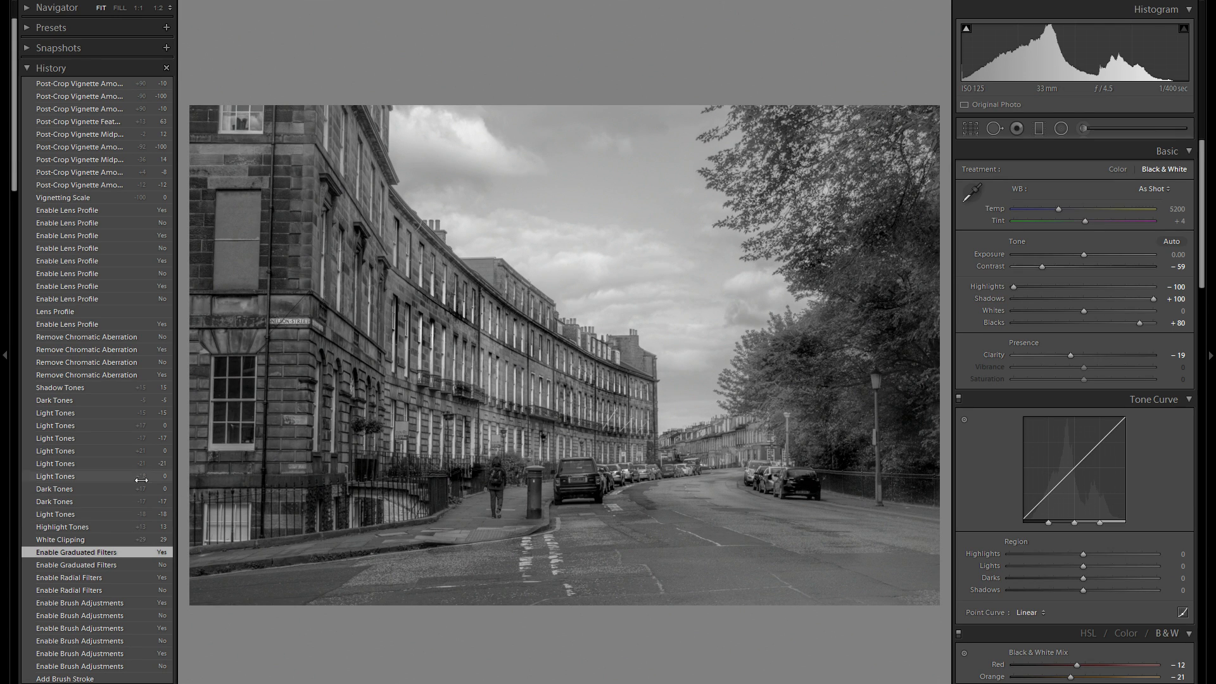
pyautogui.click(120, 85)
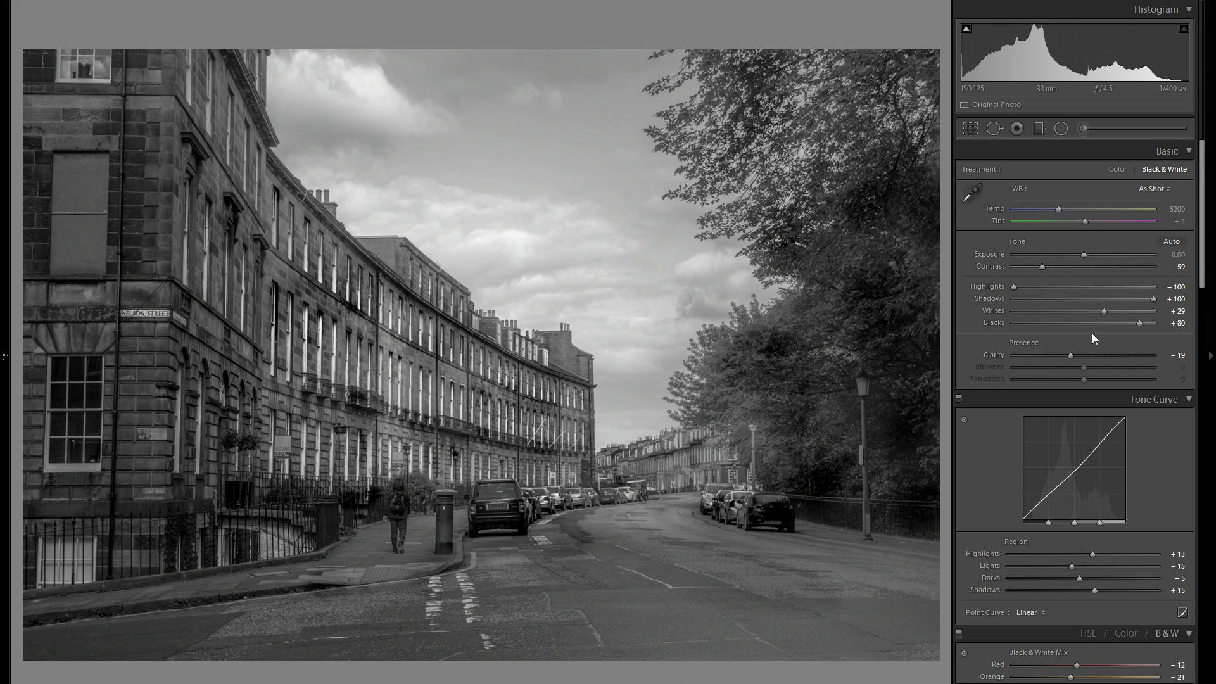
pyautogui.scroll(-3, 1093, 345)
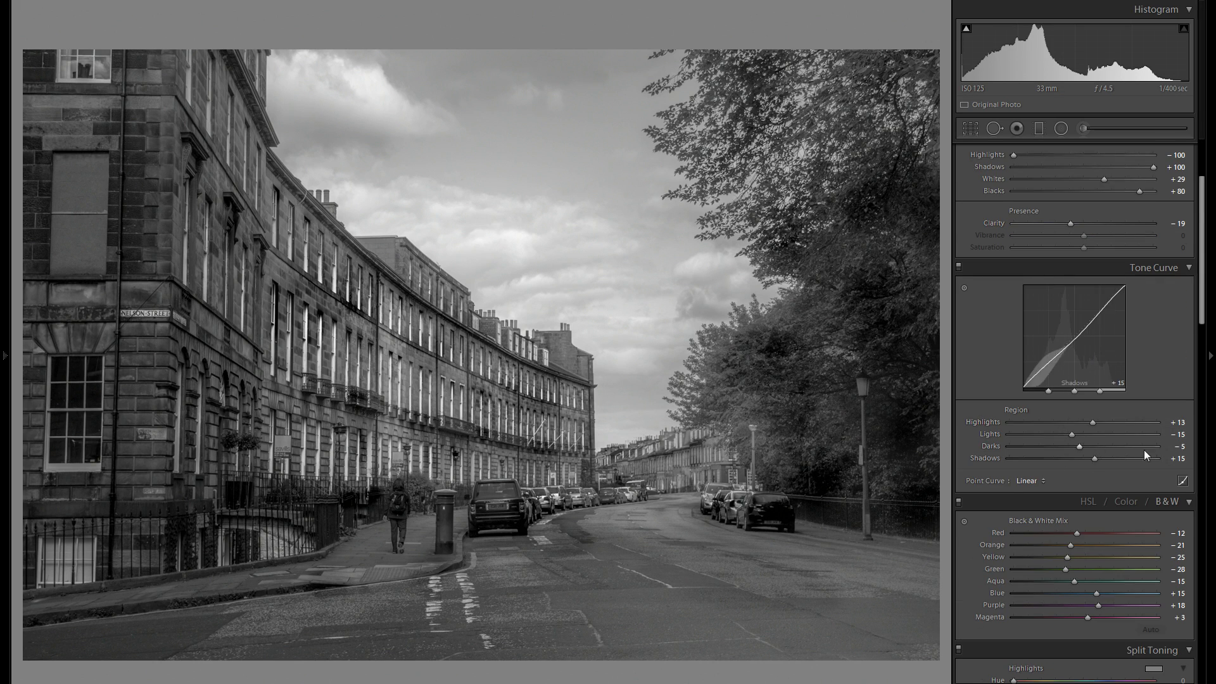
pyautogui.scroll(-9, 1135, 469)
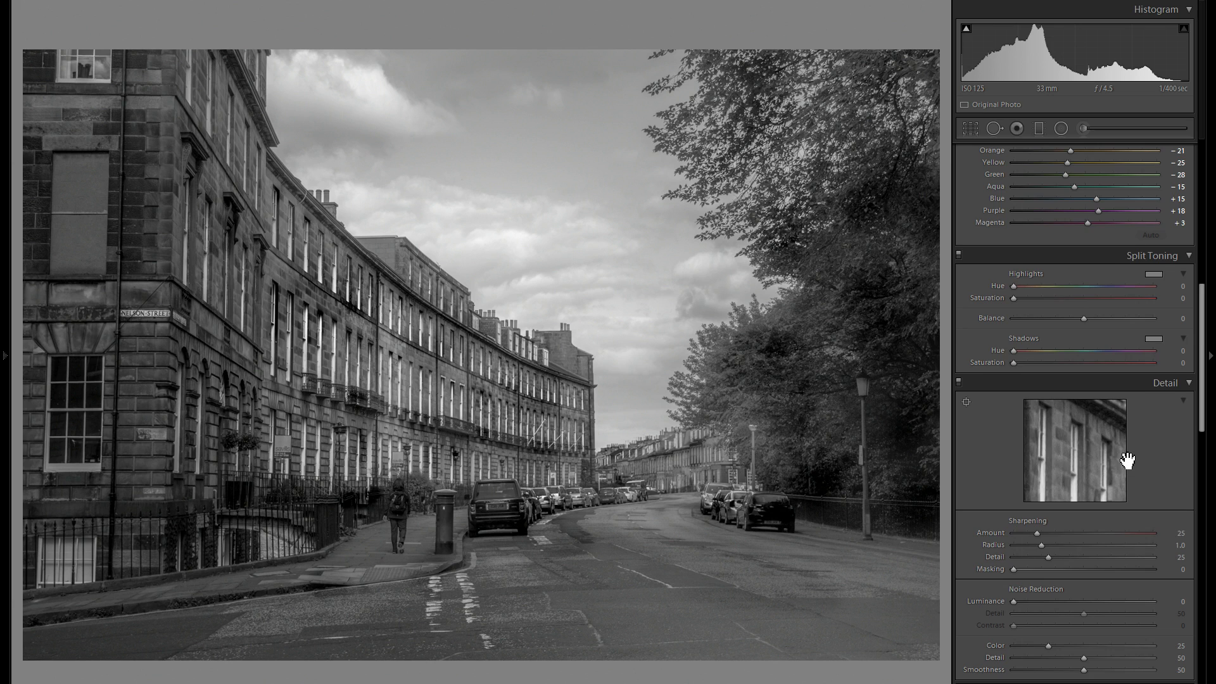
pyautogui.scroll(12, 1128, 462)
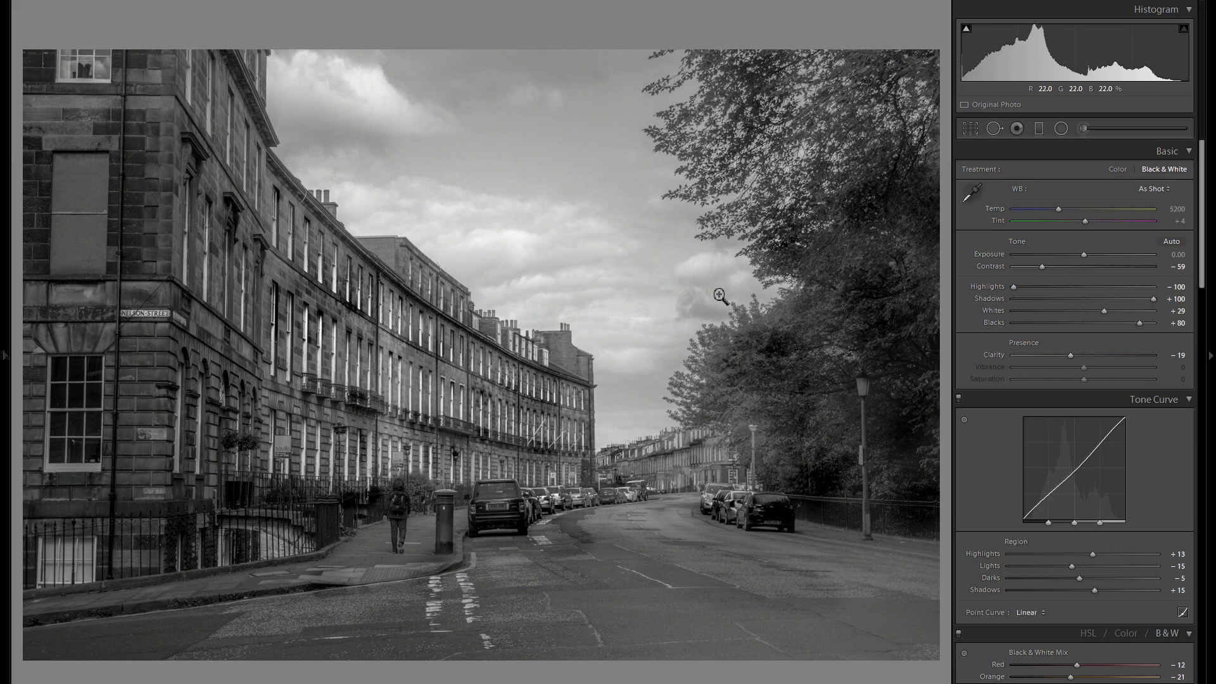
# Reset the Radial Filter settings to zero and select the existing radial filter on the far end of the terrace
pyautogui.click(1063, 132)
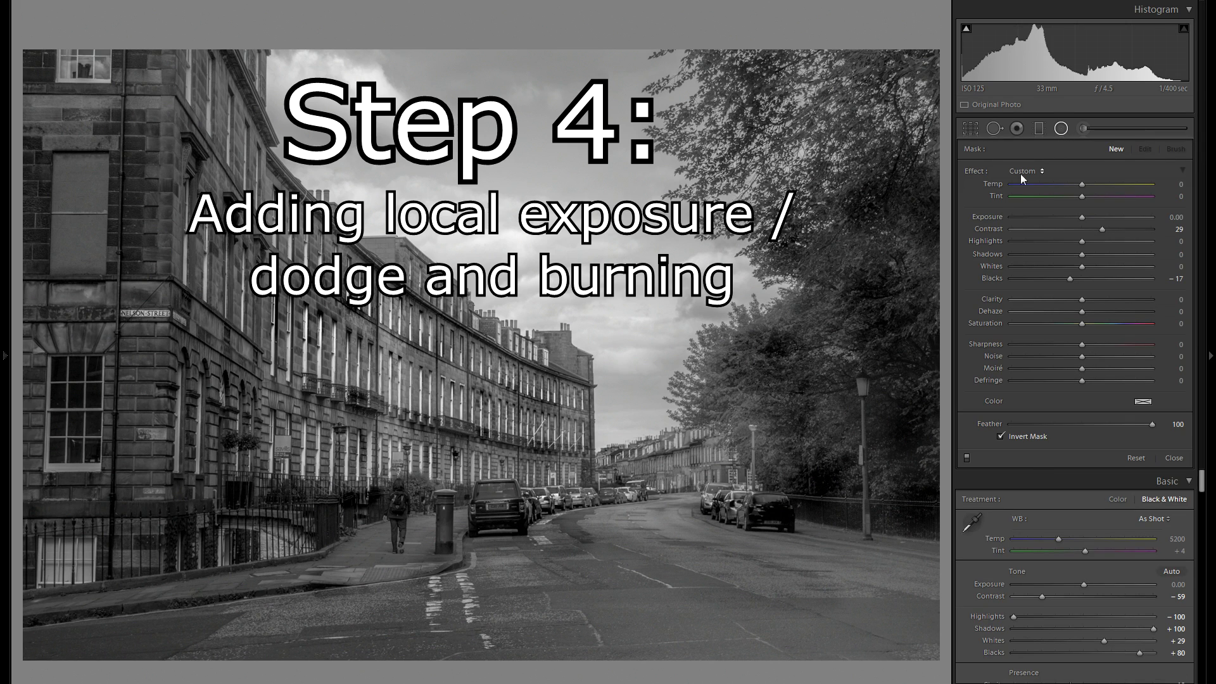
pyautogui.doubleClick(995, 228)
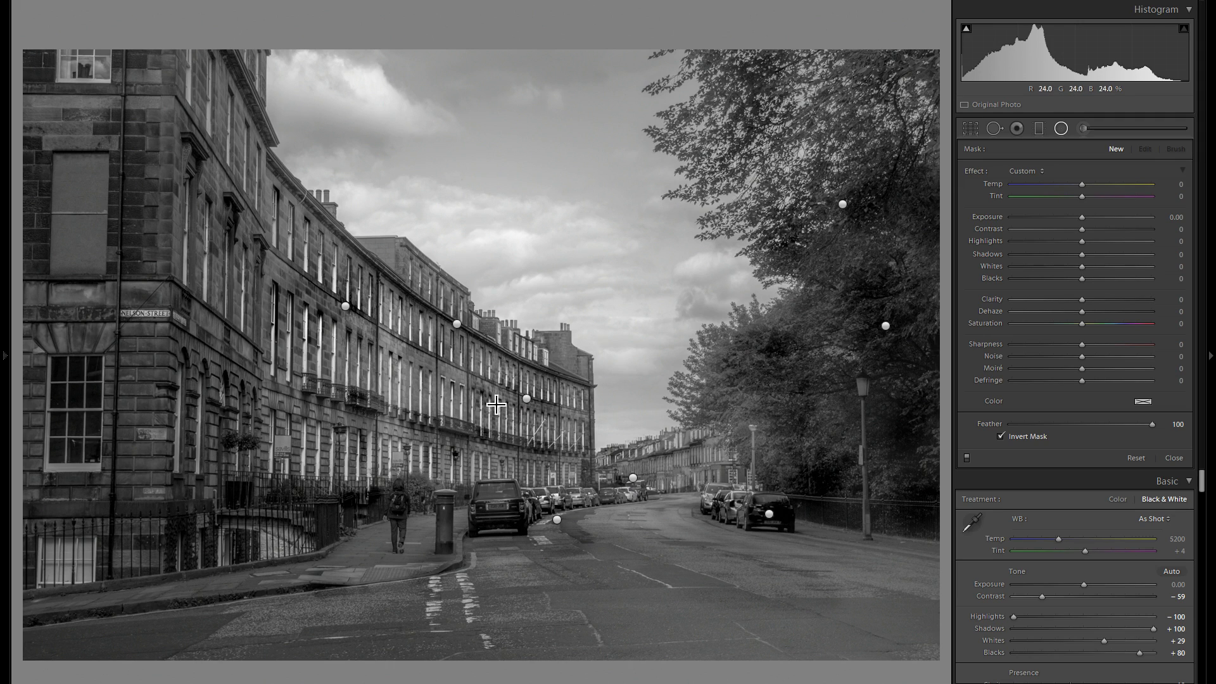
pyautogui.click(526, 398)
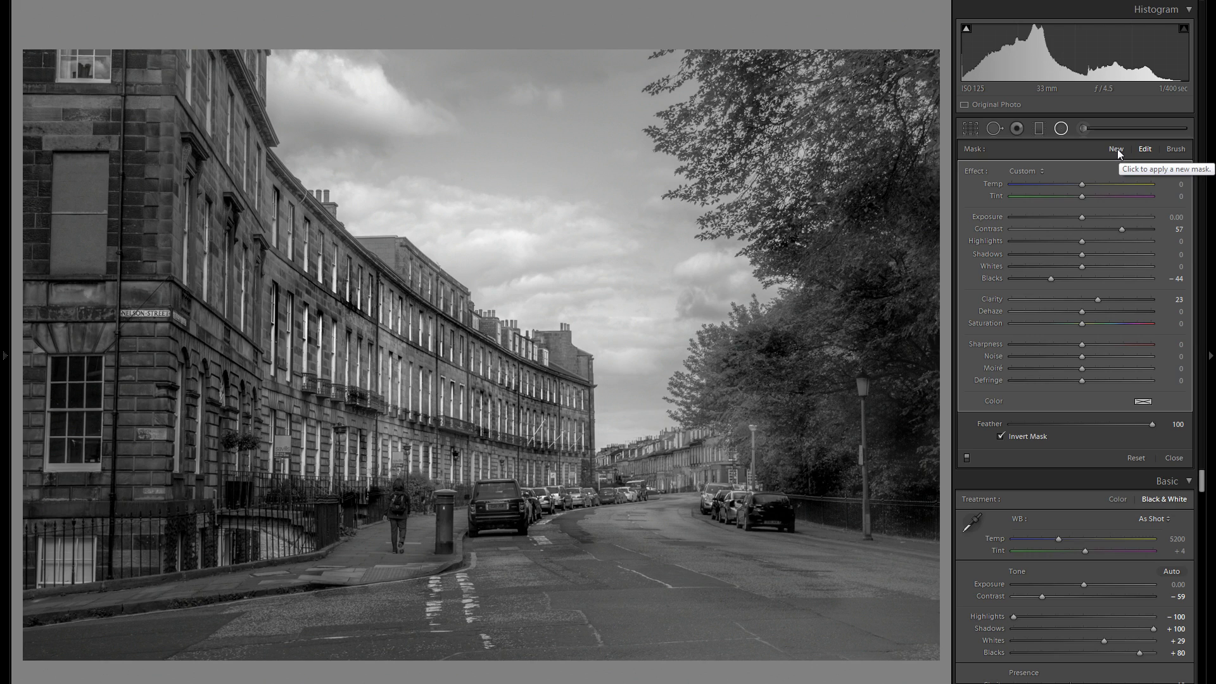
# Darken the foreground road with a graduated filter at Exposure −0.45 and the upper sky with another at Exposure −0.63
pyautogui.click(1040, 129)
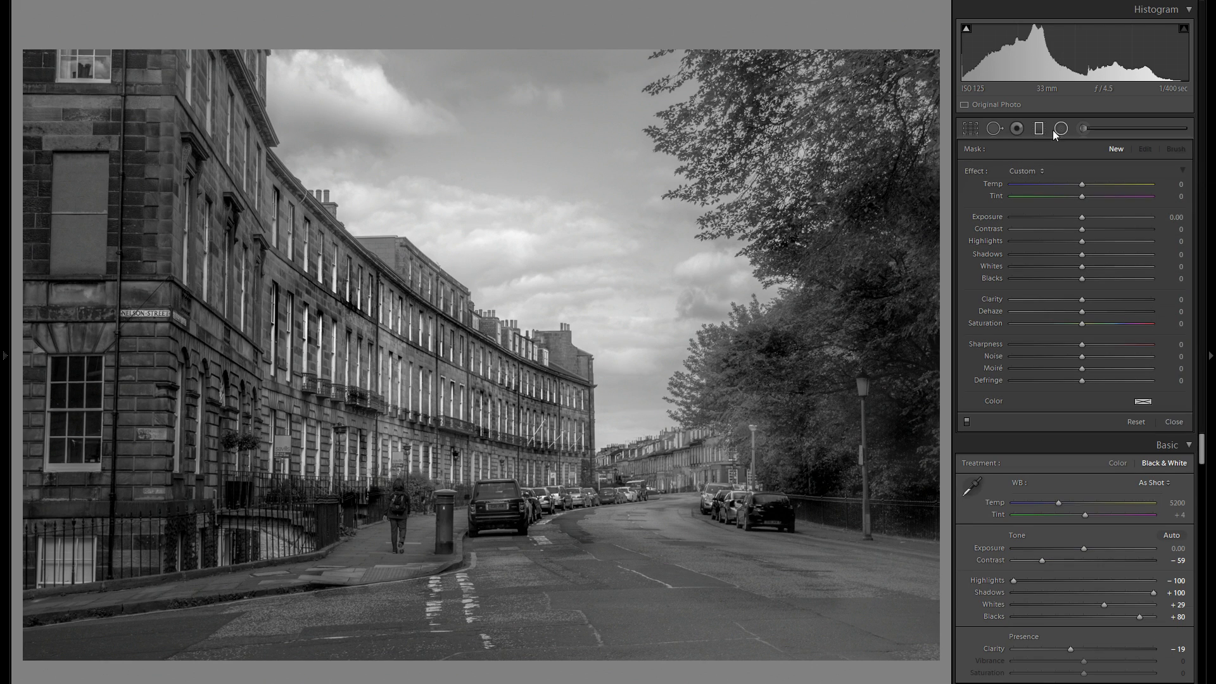
pyautogui.moveTo(1081, 217); pyautogui.dragTo(1070, 219)
pyautogui.moveTo(554, 536); pyautogui.dragTo(556, 433)
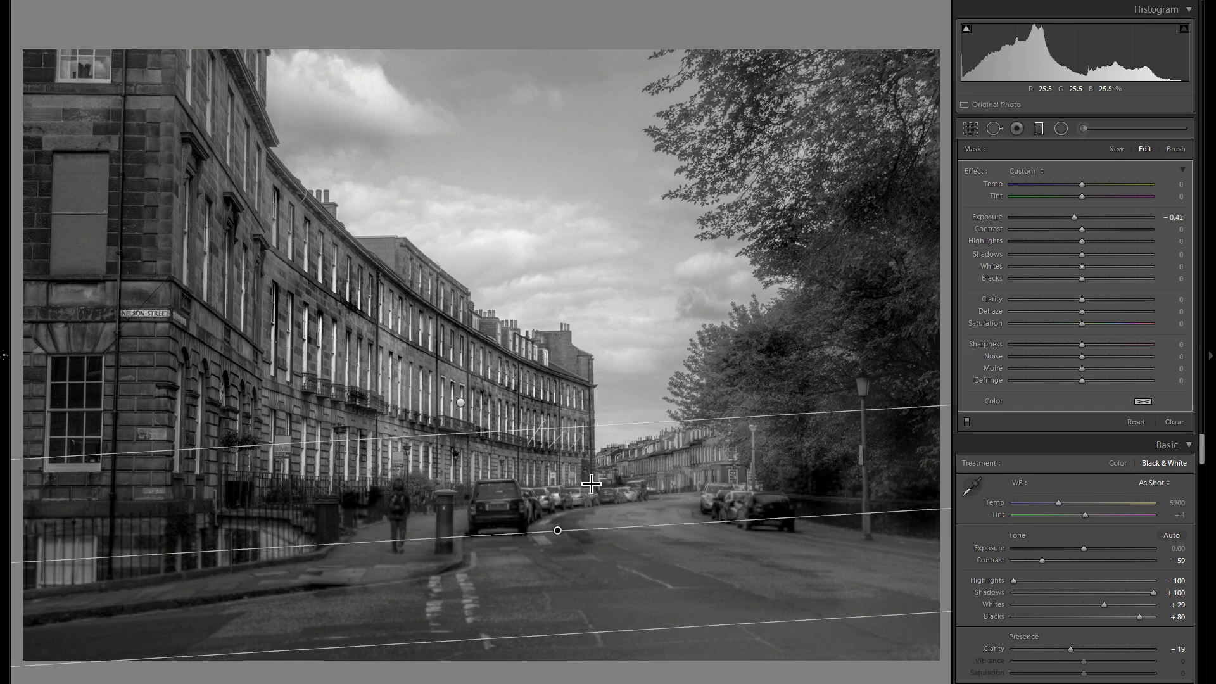
pyautogui.moveTo(558, 530); pyautogui.dragTo(563, 561)
pyautogui.moveTo(1077, 218); pyautogui.dragTo(1077, 218)
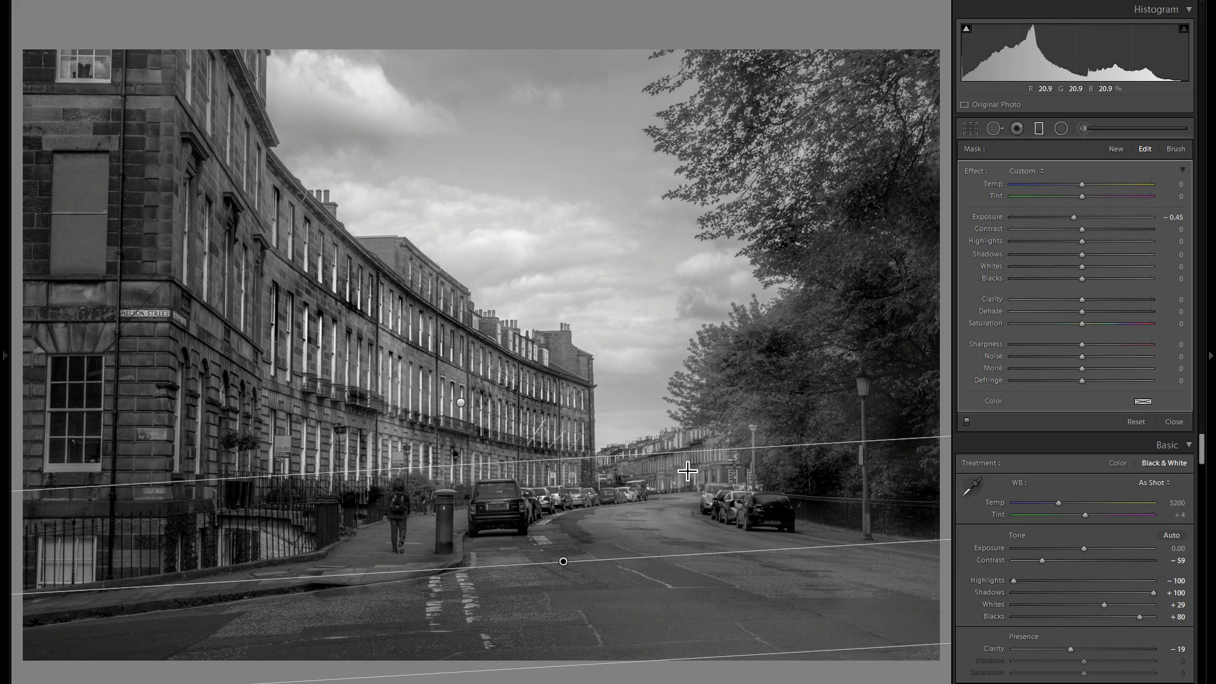
pyautogui.moveTo(496, 84); pyautogui.dragTo(499, 218)
pyautogui.moveTo(1073, 218); pyautogui.dragTo(1069, 217)
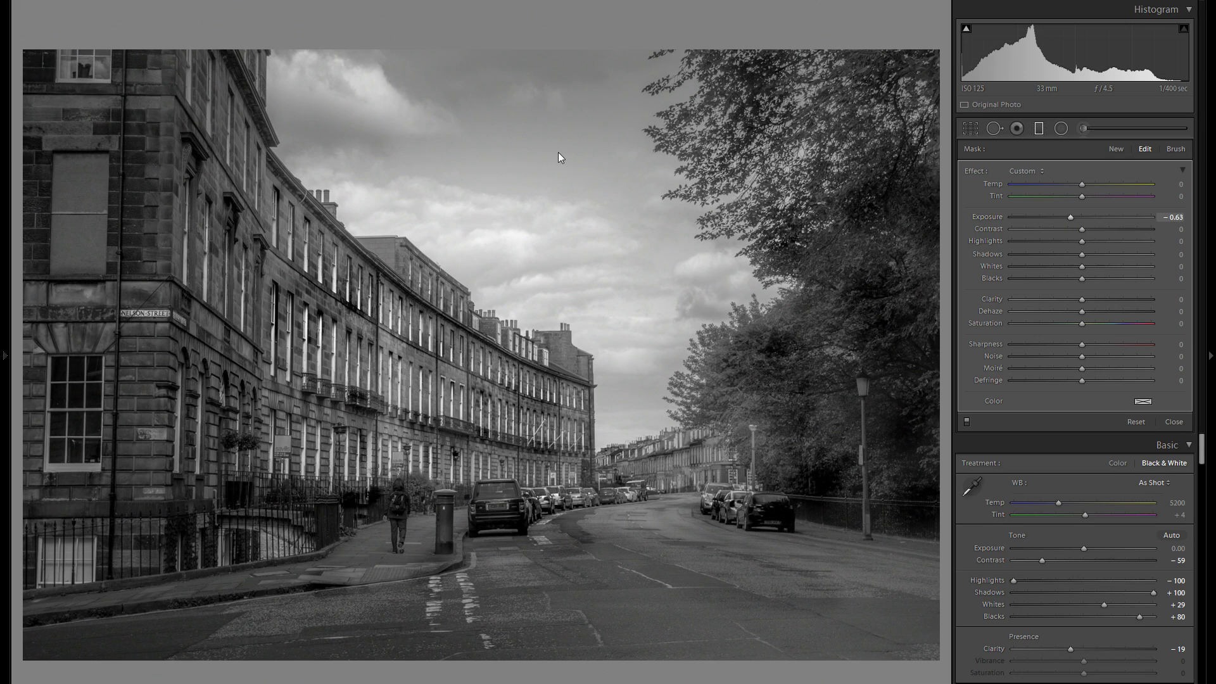
# Add an inverted radial filter over the far end of the terrace with Exposure 0.27 and Whites 27
pyautogui.click(1065, 126)
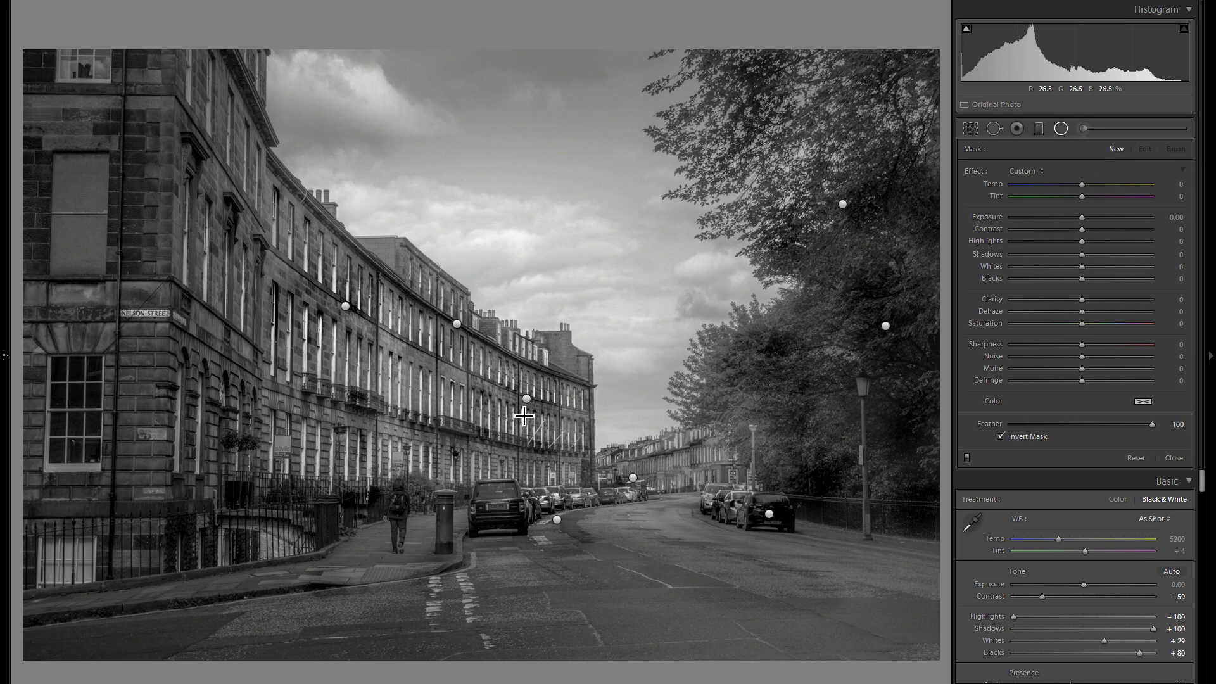
pyautogui.click(485, 399)
pyautogui.moveTo(418, 360); pyautogui.dragTo(616, 487)
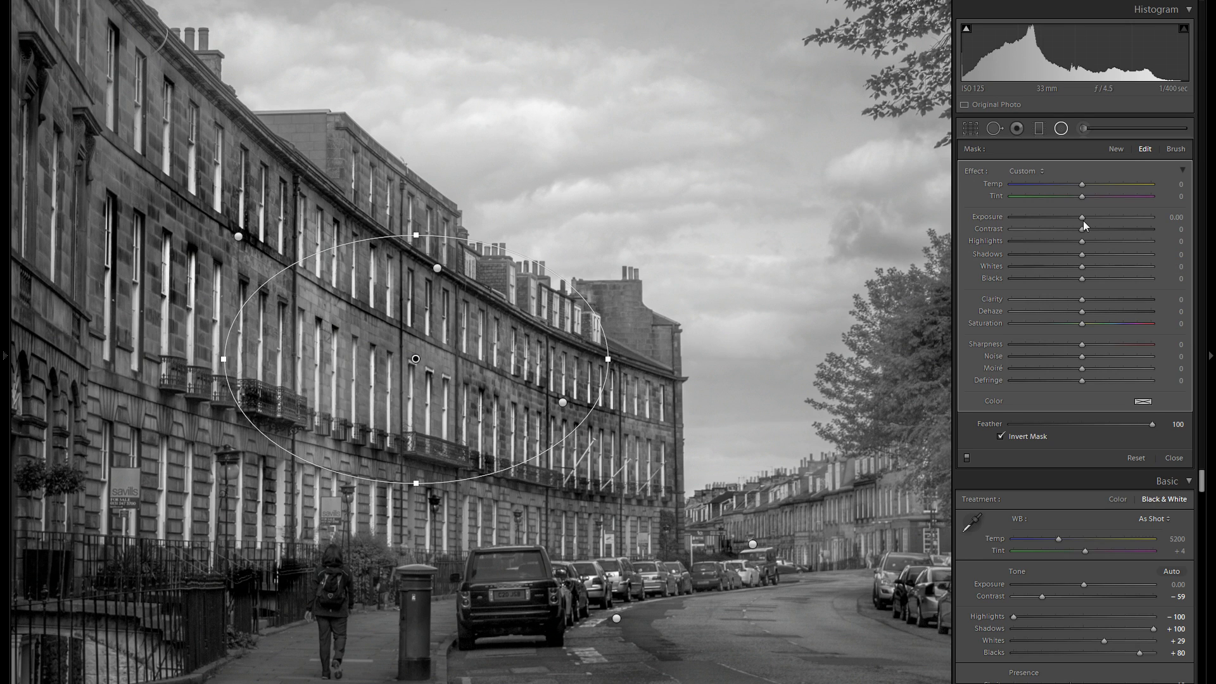
pyautogui.moveTo(1082, 216); pyautogui.dragTo(1085, 219)
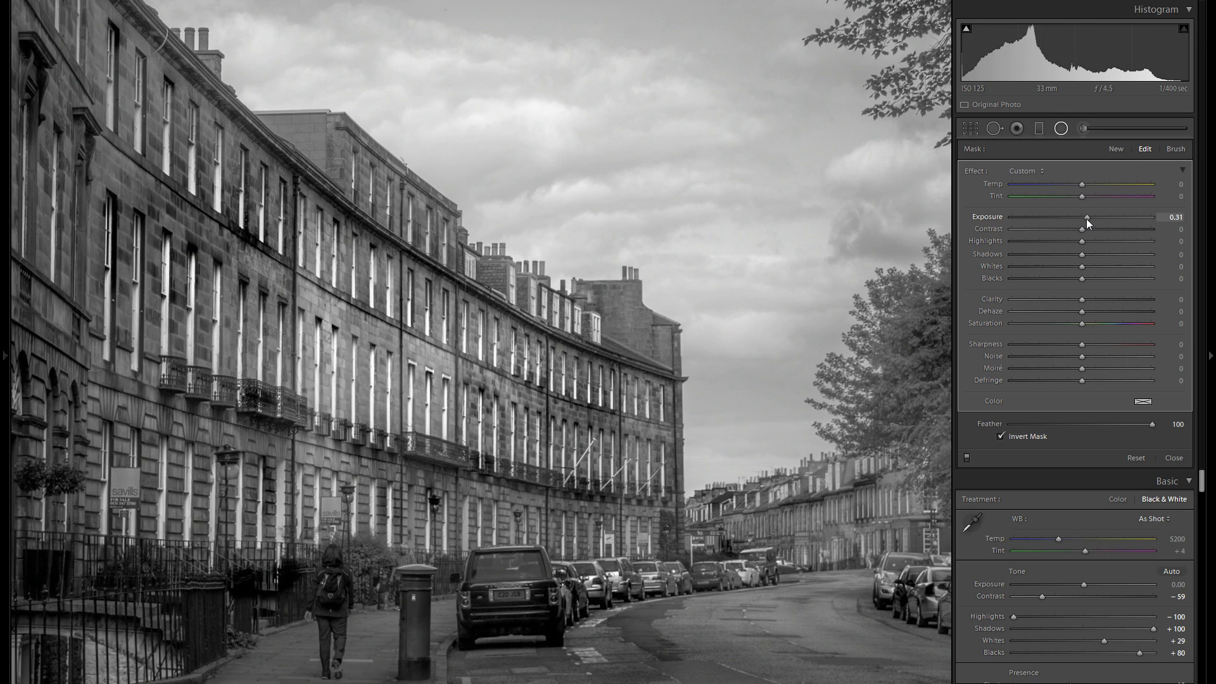
pyautogui.click(1100, 264)
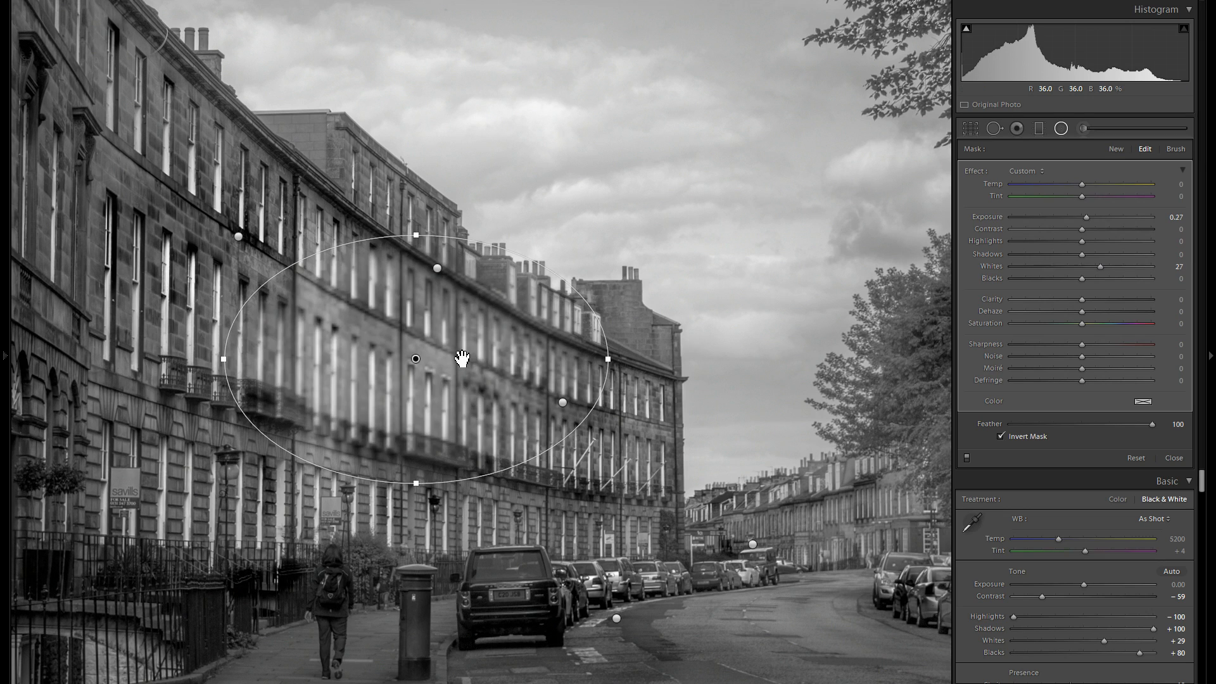
pyautogui.moveTo(416, 359); pyautogui.dragTo(630, 363)
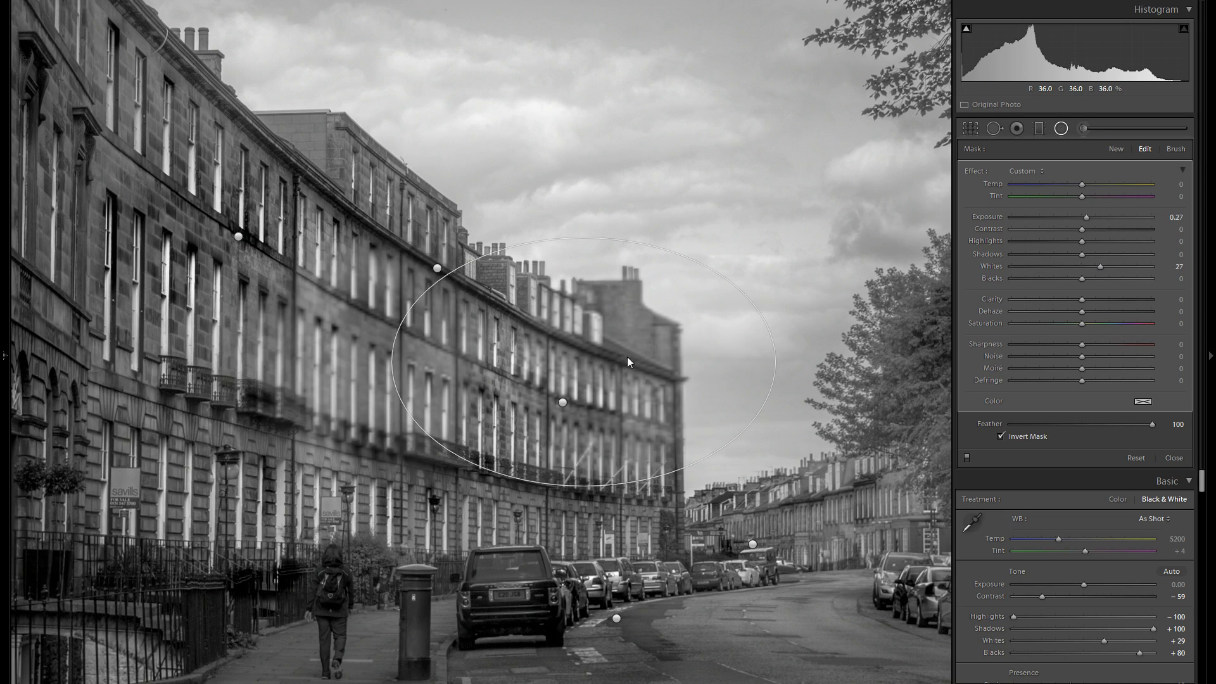
pyautogui.click(800, 417)
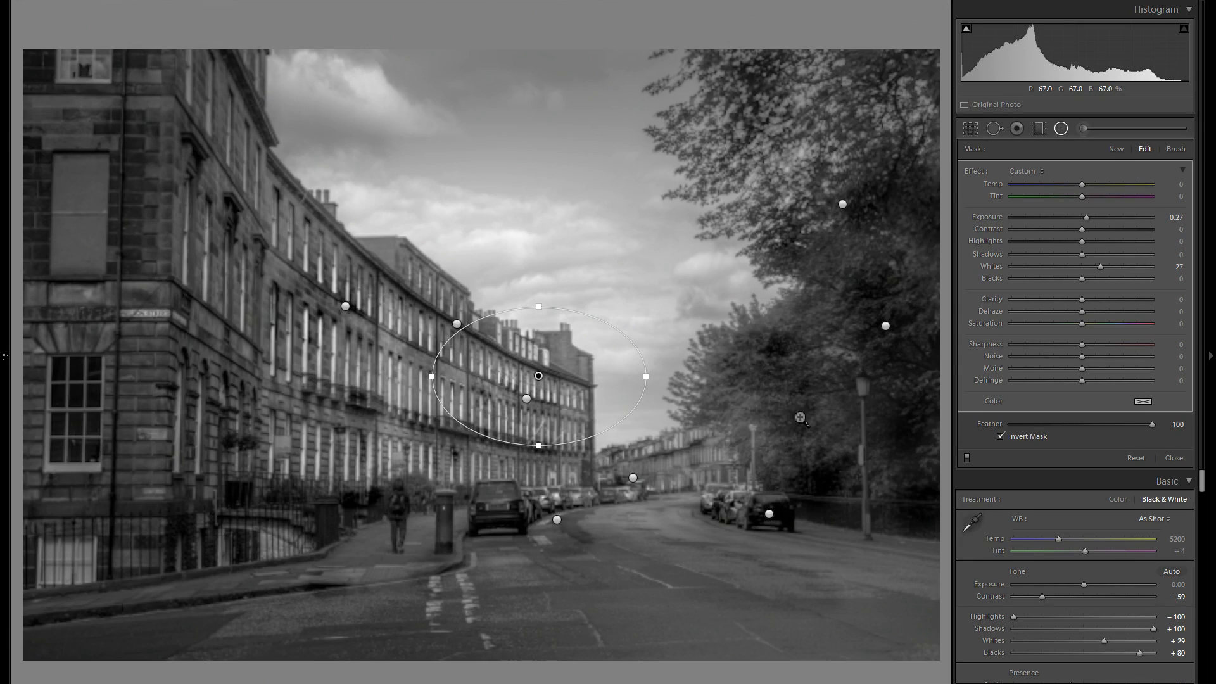
# Duplicate the terrace radial filter and place the copy over the distant parked cars and the bend in the road
pyautogui.rightClick(579, 369)
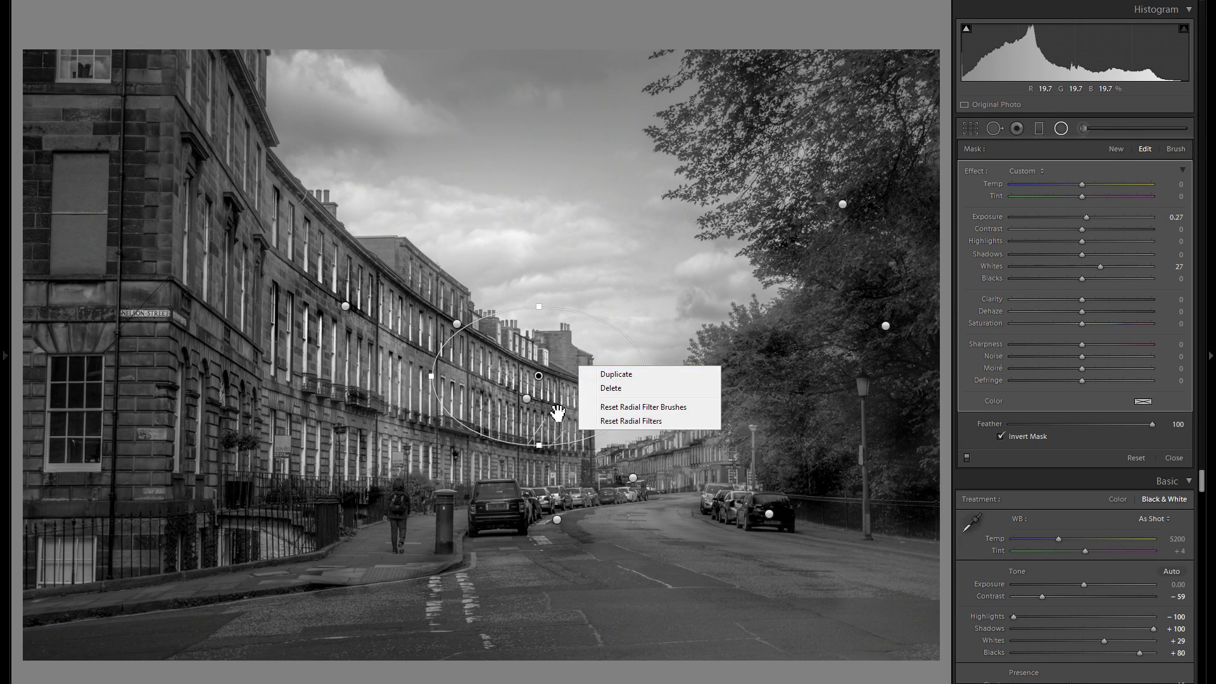
pyautogui.click(616, 374)
pyautogui.moveTo(557, 413); pyautogui.dragTo(605, 519)
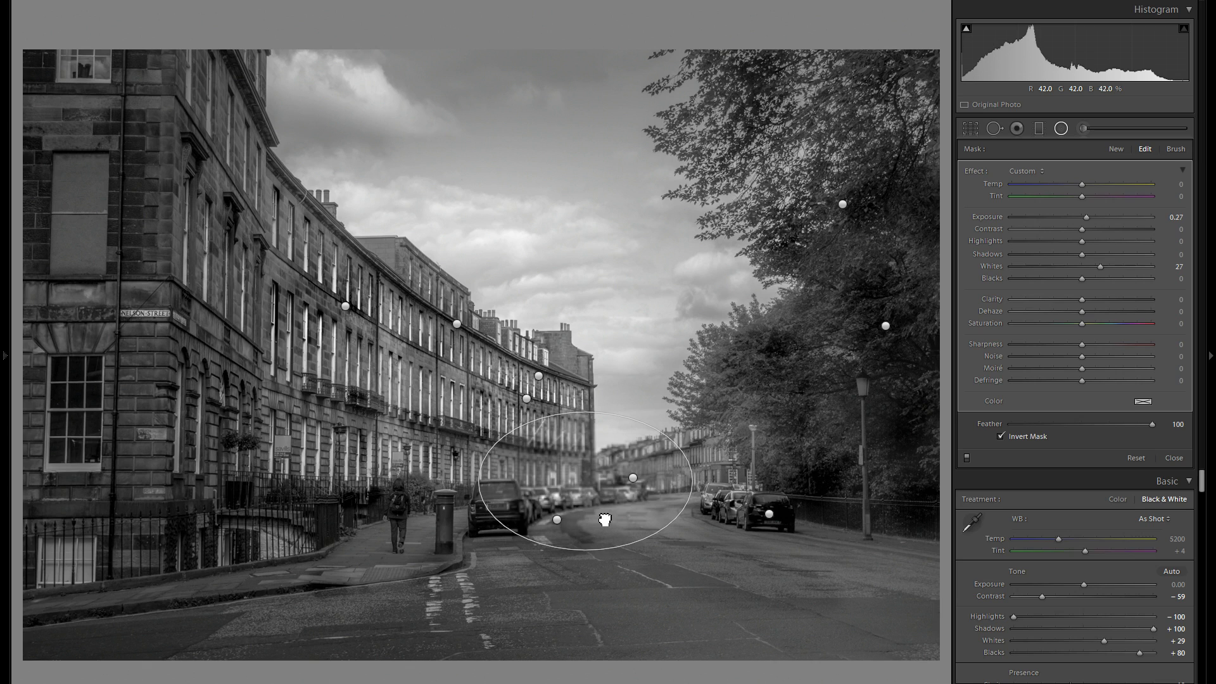
# Duplicate the radial filter onto the smaller tree, flatten and tilt it, and set Exposure 0.49 and Whites 48
pyautogui.rightClick(622, 503)
pyautogui.click(643, 508)
pyautogui.moveTo(603, 498); pyautogui.dragTo(746, 379)
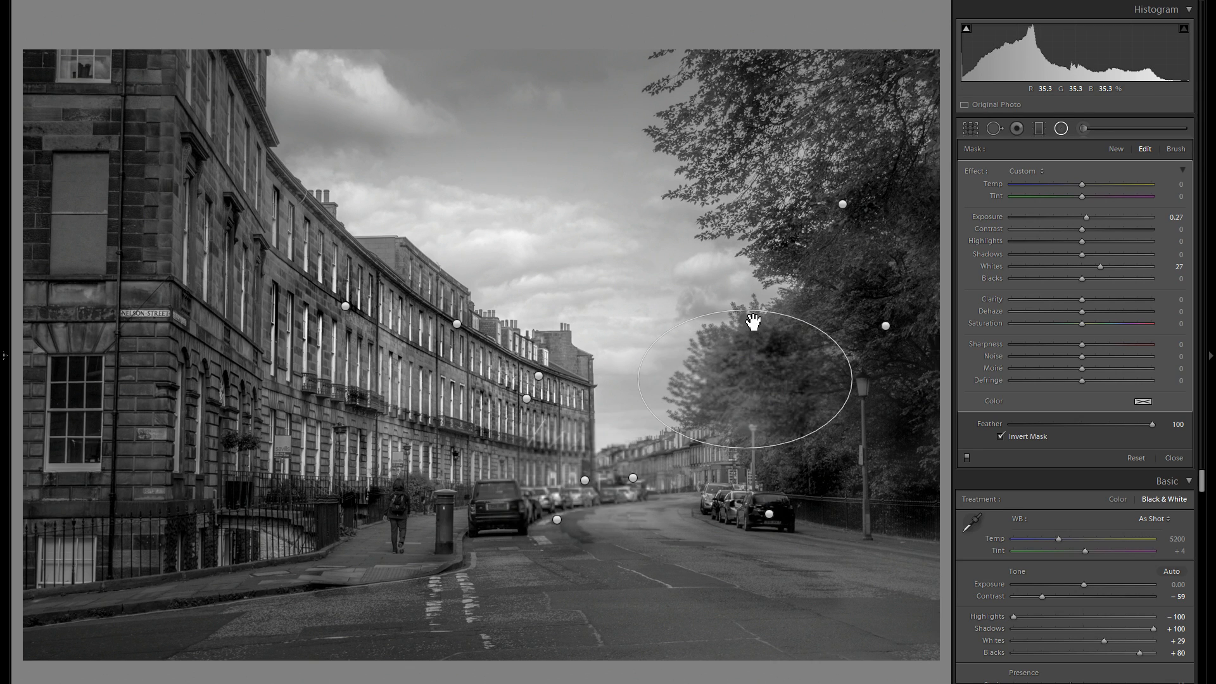
pyautogui.moveTo(743, 323)
pyautogui.mouseDown()
pyautogui.moveTo(749, 312)
pyautogui.moveTo(748, 333)
pyautogui.mouseUp()
pyautogui.moveTo(825, 355); pyautogui.dragTo(826, 383)
pyautogui.click(1119, 265)
pyautogui.moveTo(1119, 266); pyautogui.dragTo(1115, 266)
pyautogui.moveTo(1087, 217); pyautogui.dragTo(1092, 218)
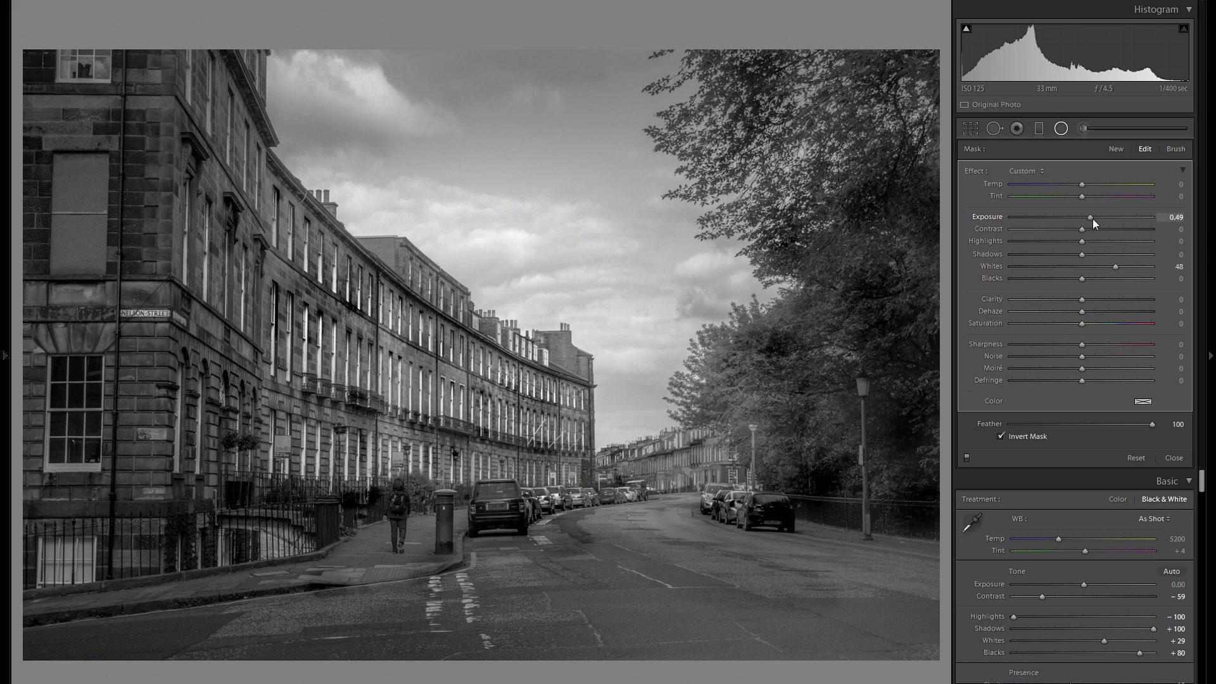
# Duplicate the tree's radial filter onto the upper canopy of the large tree, enlarge it, and set Exposure 0.34
pyautogui.rightClick(752, 397)
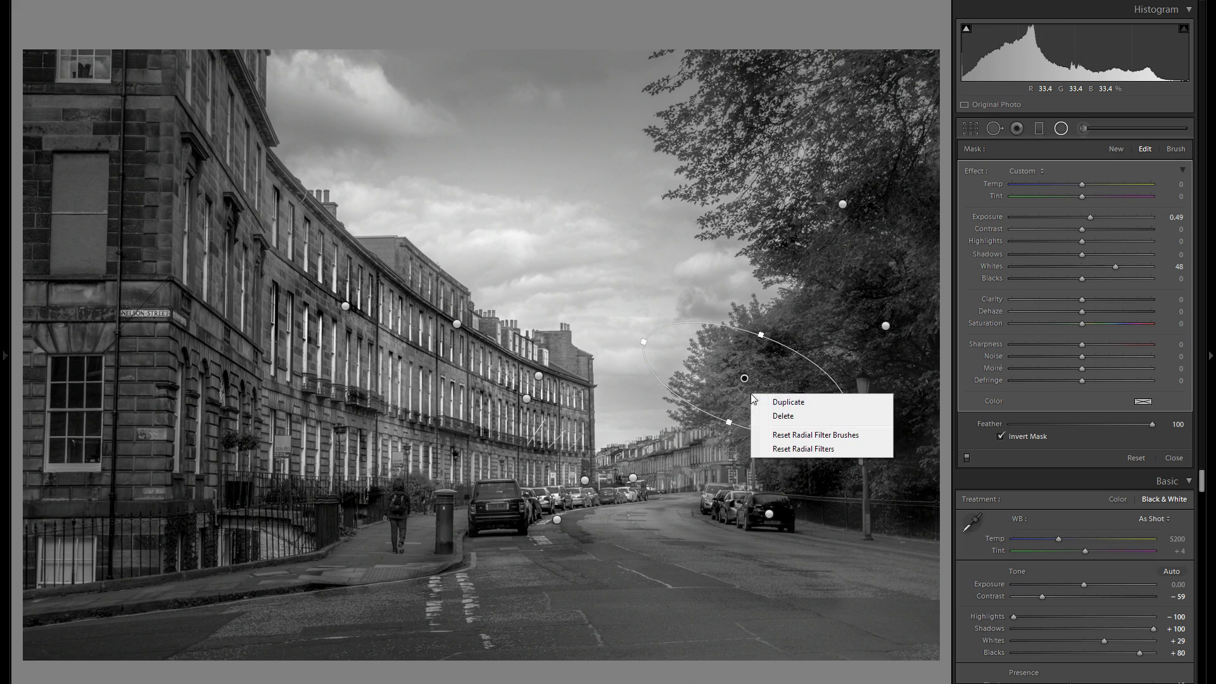
pyautogui.click(772, 353)
pyautogui.moveTo(773, 361); pyautogui.dragTo(858, 180)
pyautogui.moveTo(804, 236); pyautogui.dragTo(803, 245)
pyautogui.moveTo(1093, 214); pyautogui.dragTo(1088, 218)
# Duplicate the canopy's radial filter over the foliage near the street lamp and over the pavement below the pedestrian
pyautogui.rightClick(841, 169)
pyautogui.click(864, 176)
pyautogui.moveTo(873, 348); pyautogui.dragTo(403, 559)
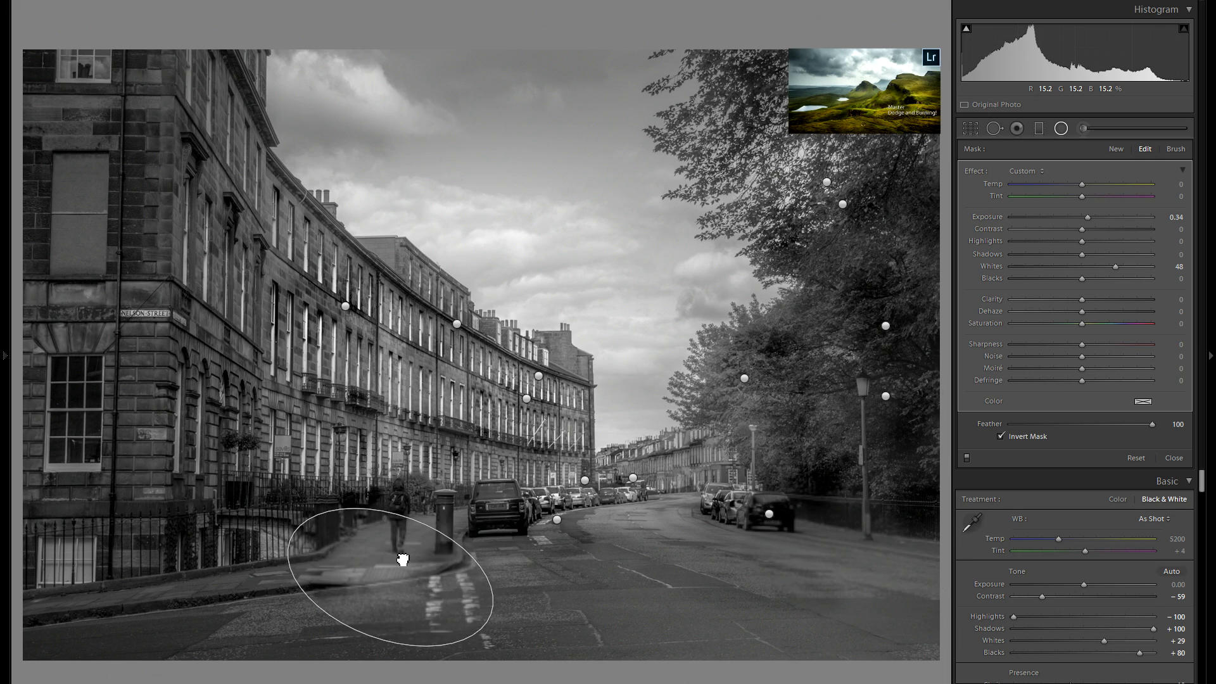
# Duplicate the pavement's radial filter over the lower floors and the upper storeys of the near end of the terrace
pyautogui.rightClick(403, 557)
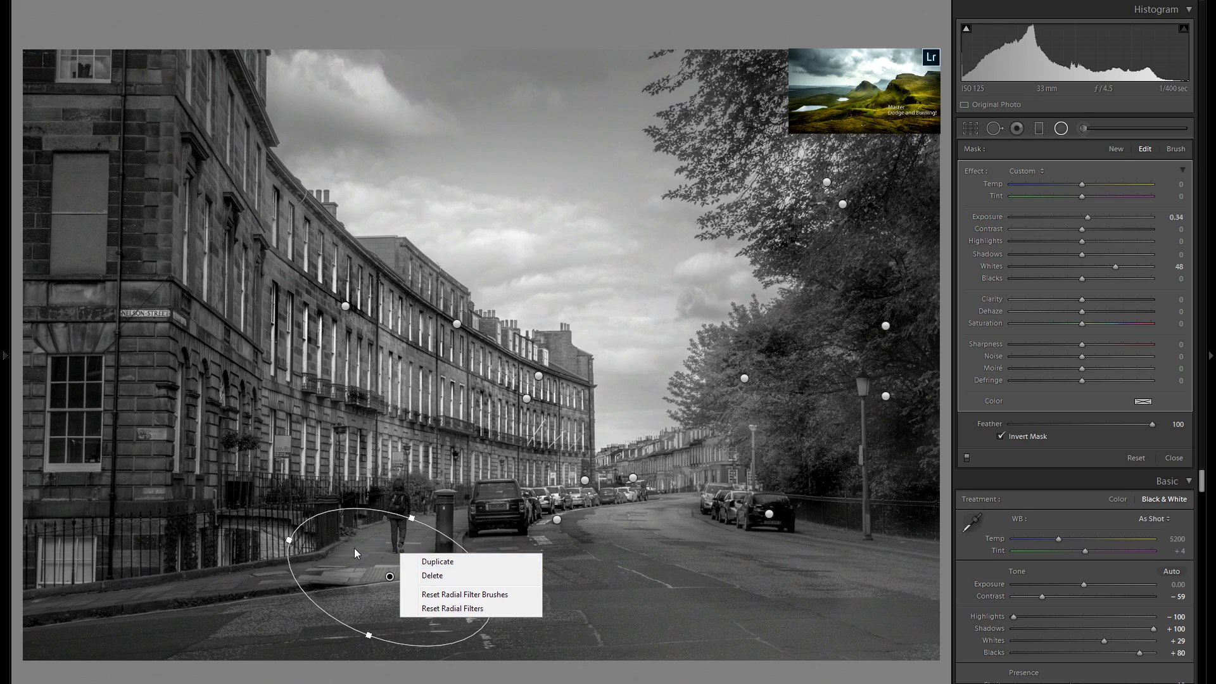
pyautogui.click(376, 552)
pyautogui.moveTo(375, 553); pyautogui.dragTo(264, 415)
pyautogui.rightClick(304, 414)
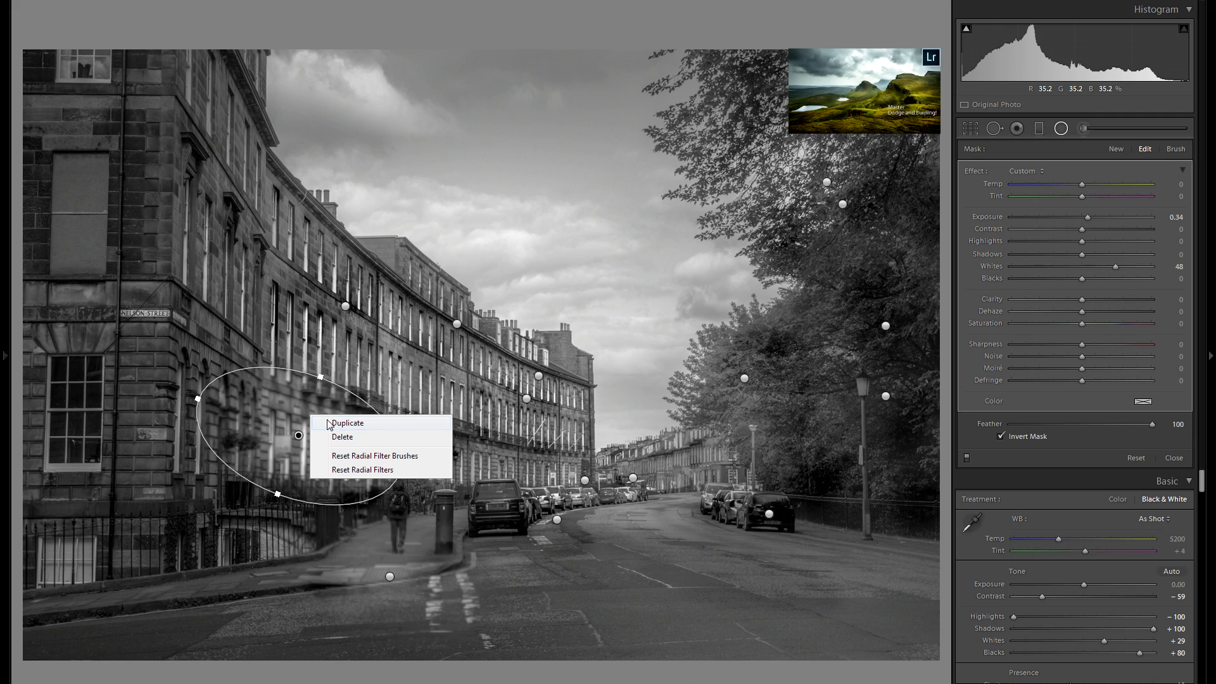
pyautogui.click(304, 413)
pyautogui.moveTo(304, 413); pyautogui.dragTo(338, 240)
# Duplicate the radial filter onto the upper facade of the corner building and set its Whites to 29
pyautogui.rightClick(366, 249)
pyautogui.click(266, 231)
pyautogui.moveTo(267, 231); pyautogui.dragTo(97, 196)
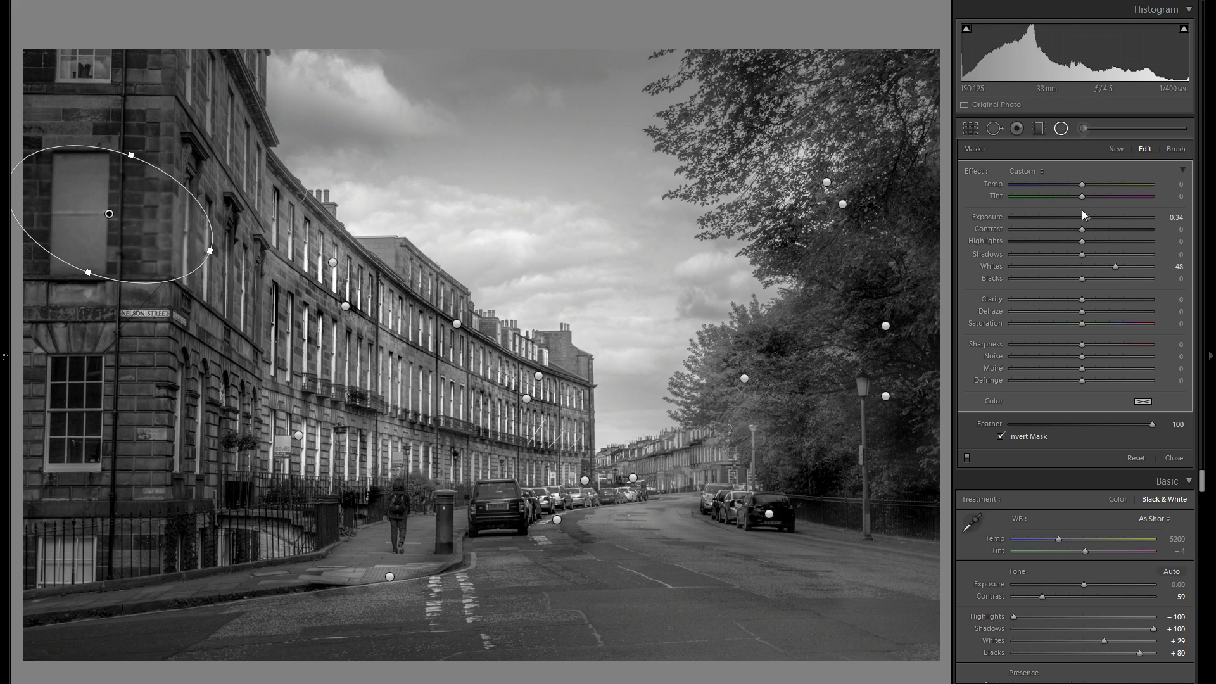
pyautogui.moveTo(1107, 266); pyautogui.dragTo(1102, 265)
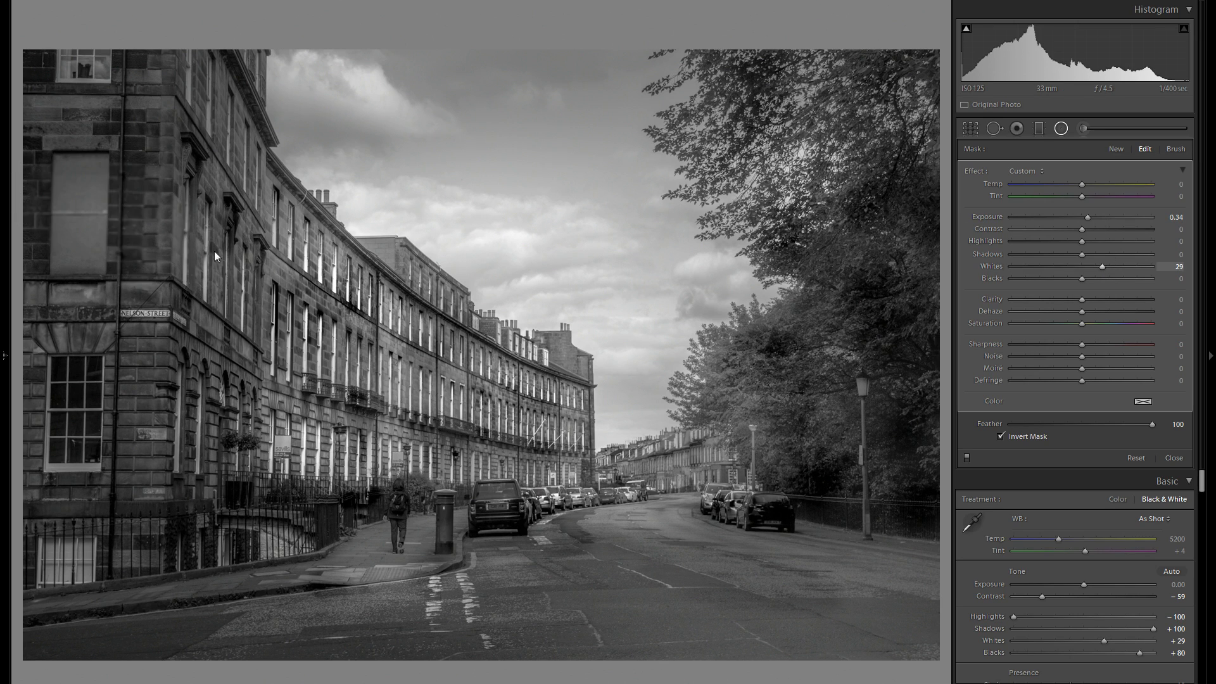
# Duplicate the upper facade's radial filter and place the copy over the corner building's large lower window
pyautogui.rightClick(111, 214)
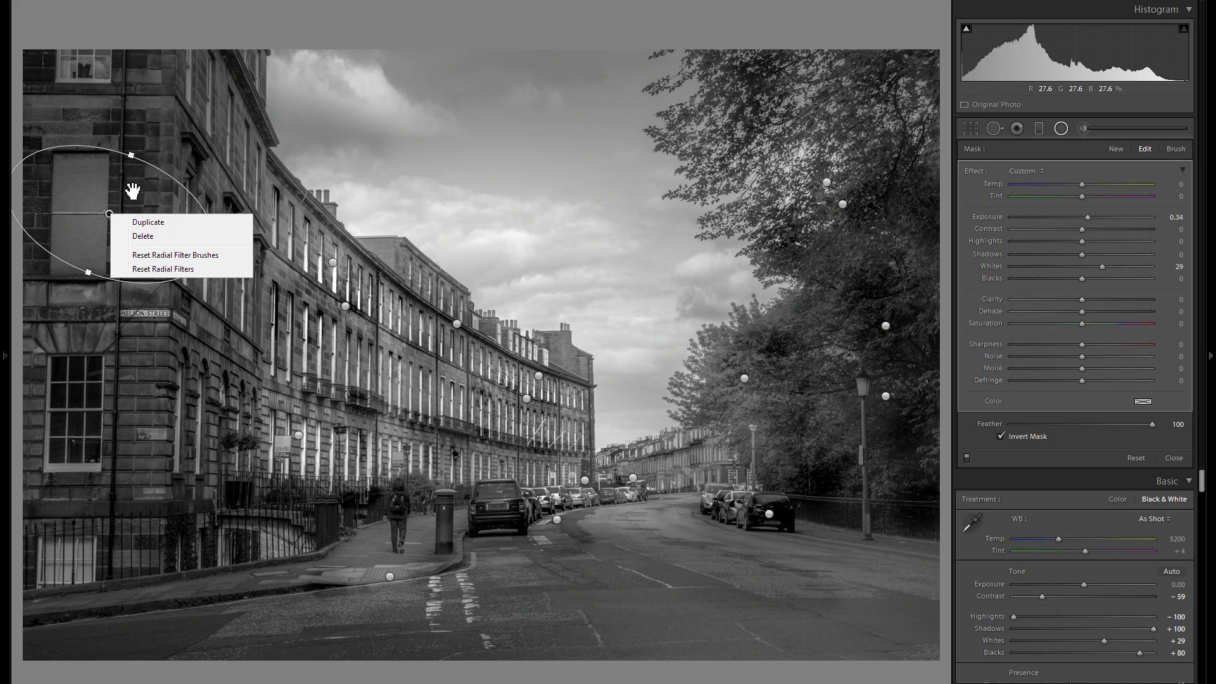
pyautogui.click(103, 419)
pyautogui.moveTo(133, 193); pyautogui.dragTo(104, 419)
# Duplicate the radial filter twice, placing copies over the basement window and the railings beside the pavement
pyautogui.rightClick(138, 429)
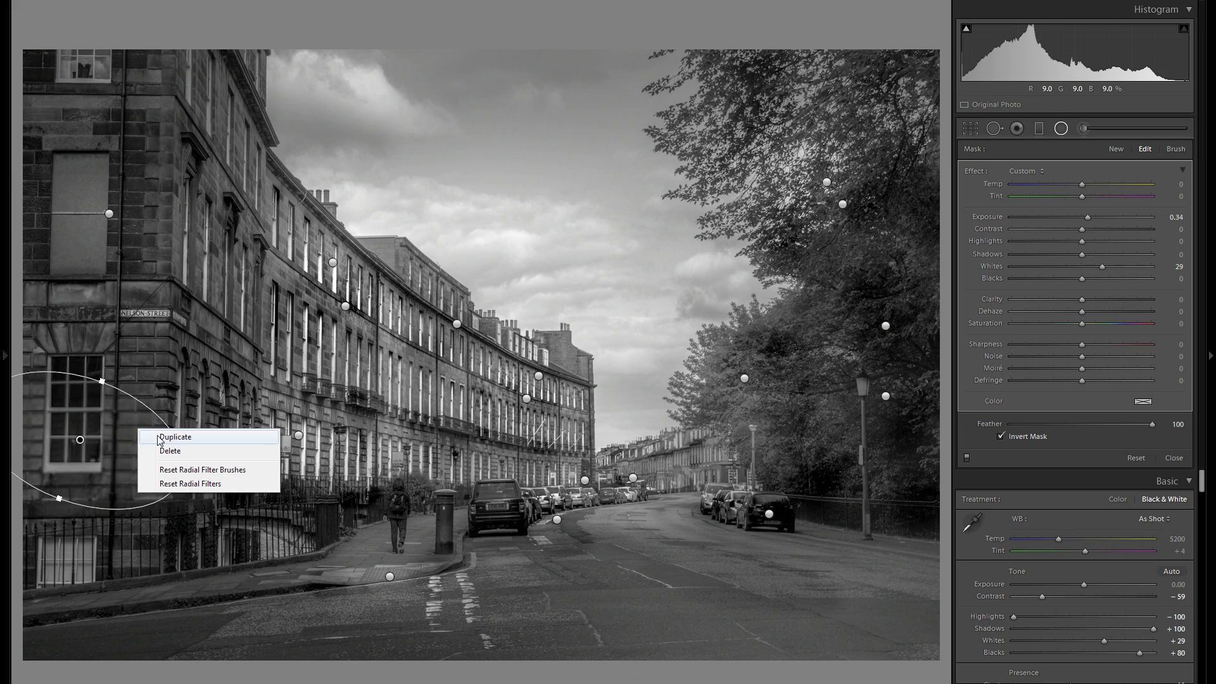
pyautogui.click(176, 437)
pyautogui.moveTo(110, 437); pyautogui.dragTo(315, 532)
pyautogui.rightClick(178, 567)
pyautogui.click(210, 578)
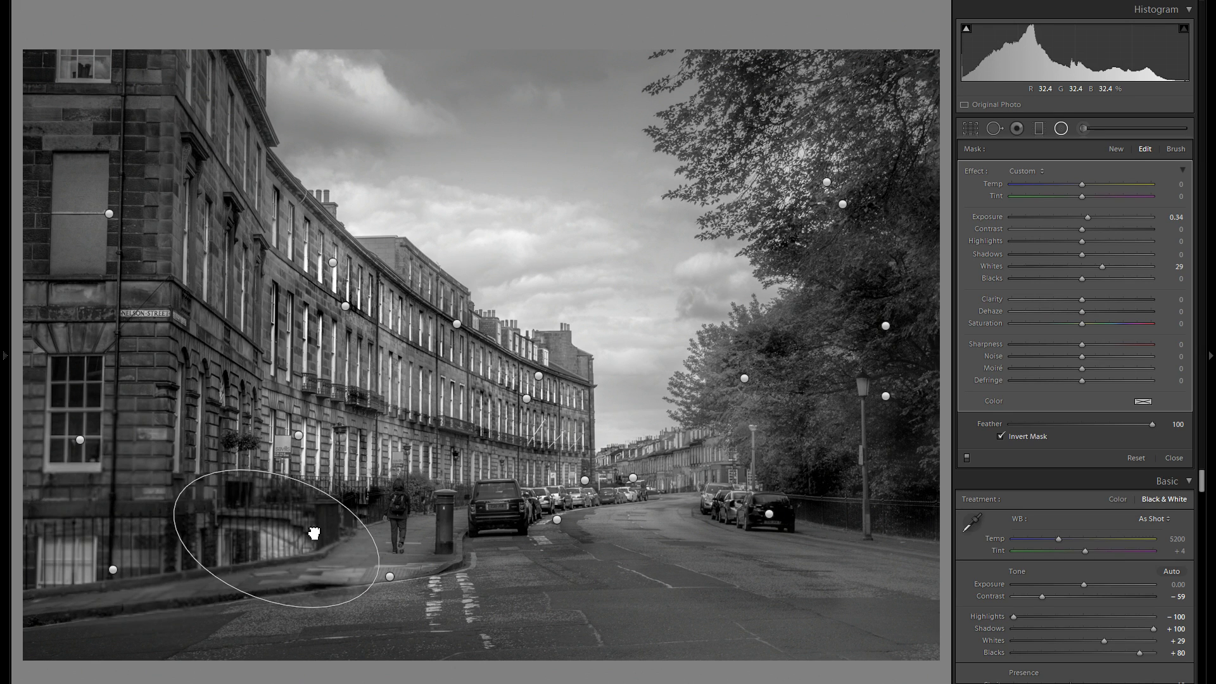
# Duplicate the radial filter twice more, placing copies on the terrace's middle upper storeys and above the parked black car
pyautogui.rightClick(354, 535)
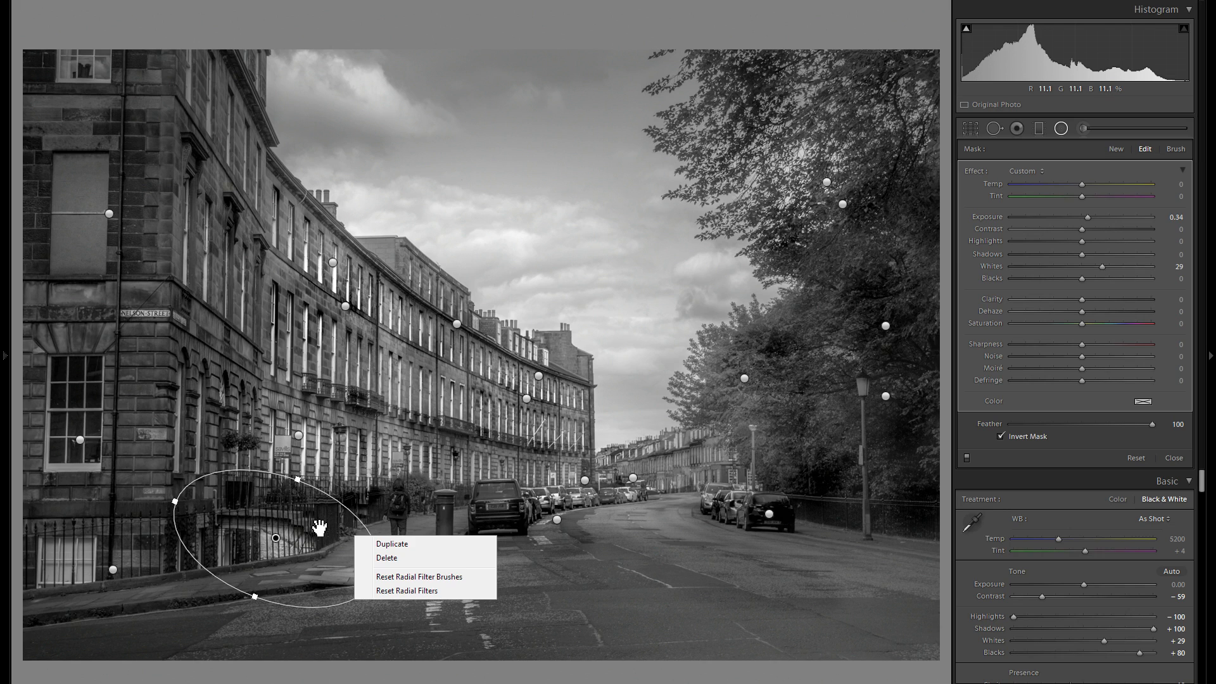
pyautogui.click(392, 543)
pyautogui.moveTo(273, 510); pyautogui.dragTo(548, 430)
pyautogui.rightClick(473, 306)
pyautogui.click(480, 314)
# Duplicate the radial filter onto the cars parked across the road and reshape it to fit them
pyautogui.rightClick(597, 444)
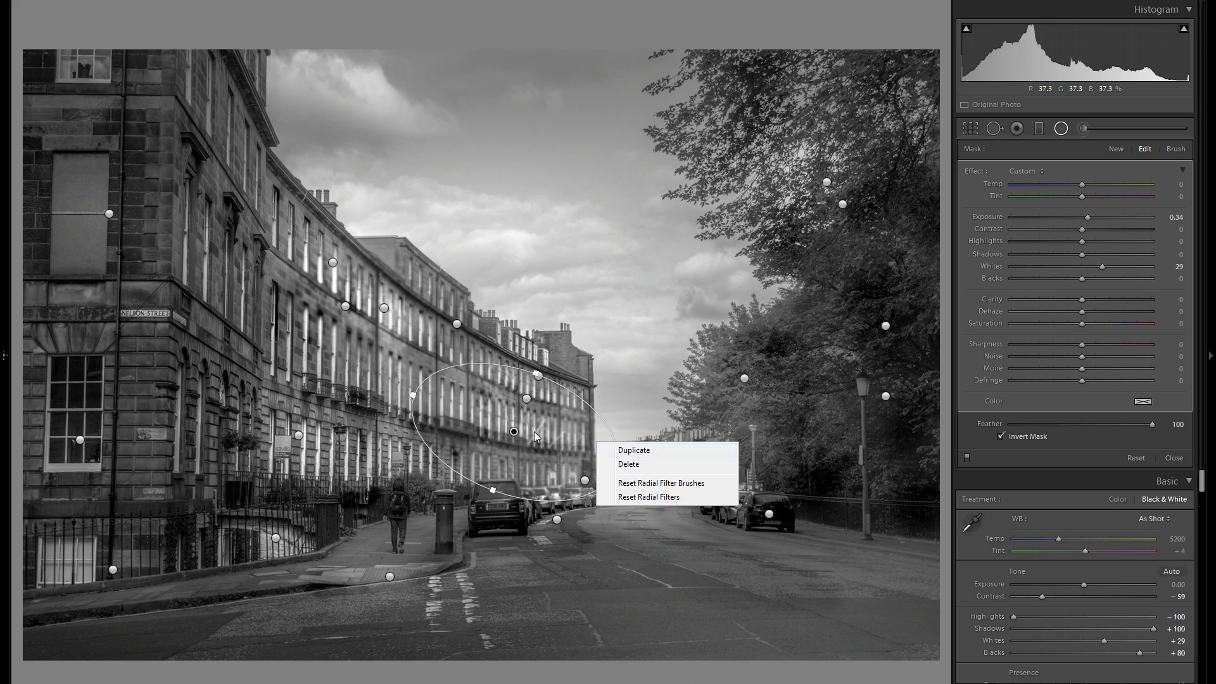
pyautogui.click(604, 450)
pyautogui.moveTo(536, 439); pyautogui.dragTo(767, 492)
pyautogui.moveTo(771, 436); pyautogui.dragTo(680, 448)
# Duplicate the parked cars' radial filter onto the row of distant houses and rotate it nearly level
pyautogui.rightClick(790, 503)
pyautogui.click(789, 502)
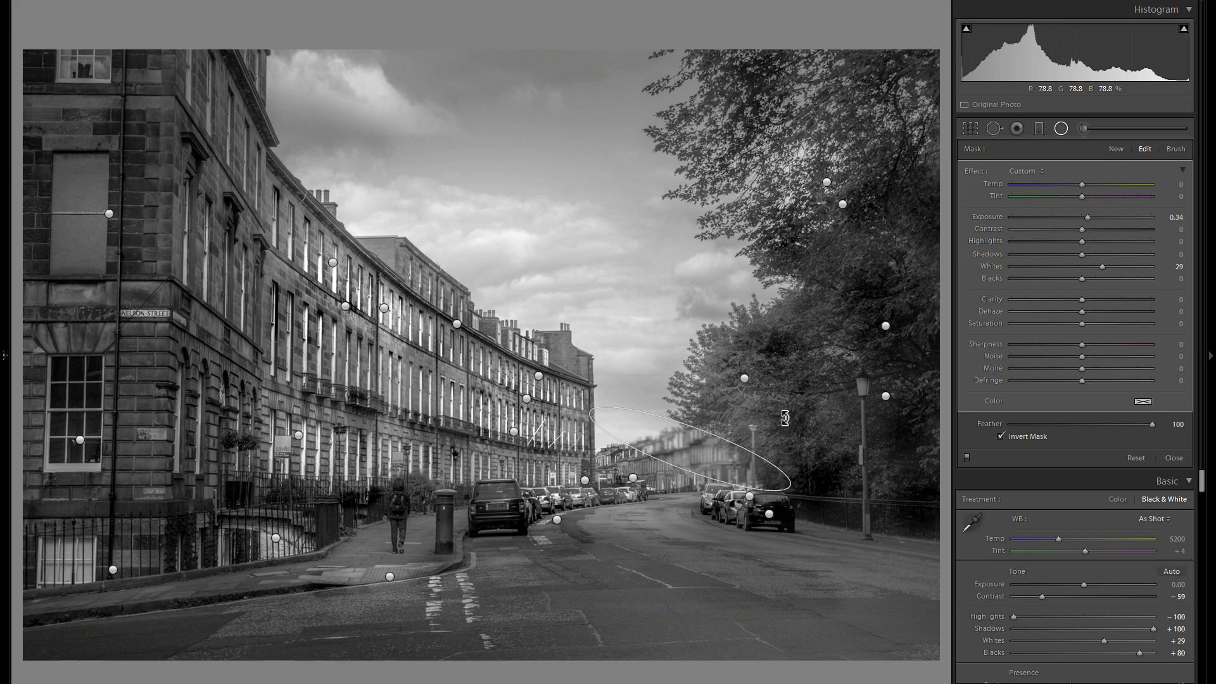
pyautogui.moveTo(785, 418); pyautogui.dragTo(784, 421)
pyautogui.moveTo(714, 441); pyautogui.dragTo(708, 438)
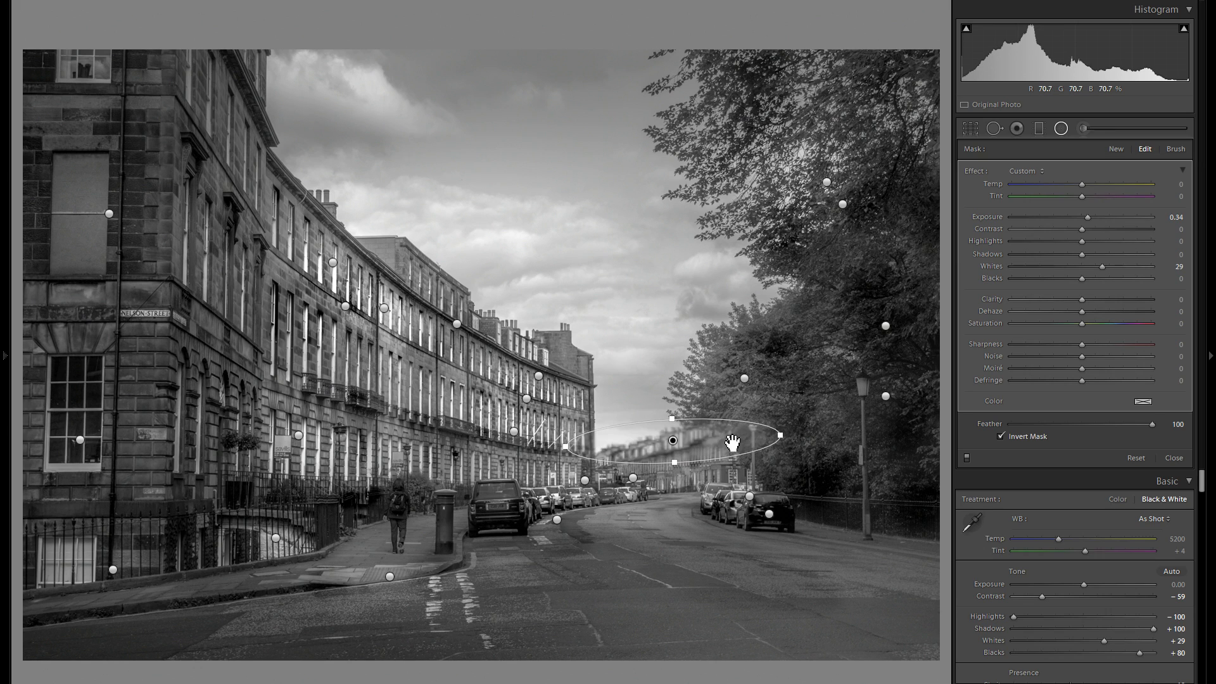
# Duplicate the distant houses' radial filter onto the top of the smaller tree and set its Whites to 48
pyautogui.rightClick(724, 441)
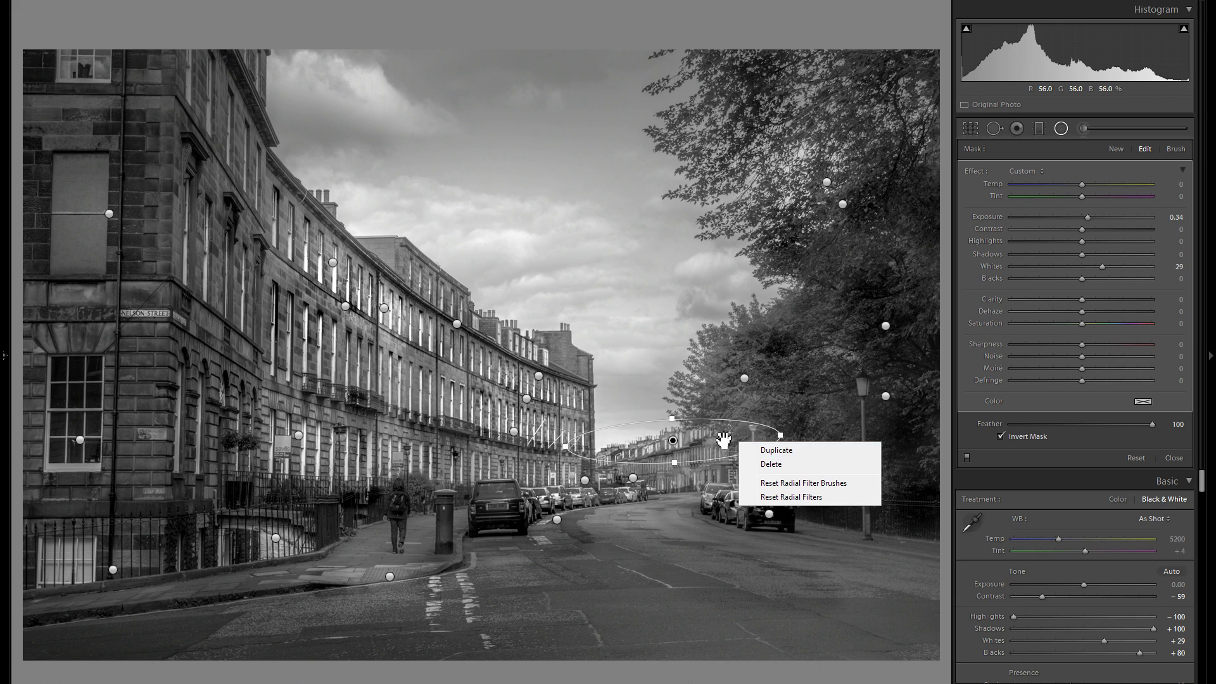
pyautogui.click(767, 451)
pyautogui.moveTo(712, 440); pyautogui.dragTo(810, 336)
pyautogui.moveTo(1134, 267); pyautogui.dragTo(1115, 266)
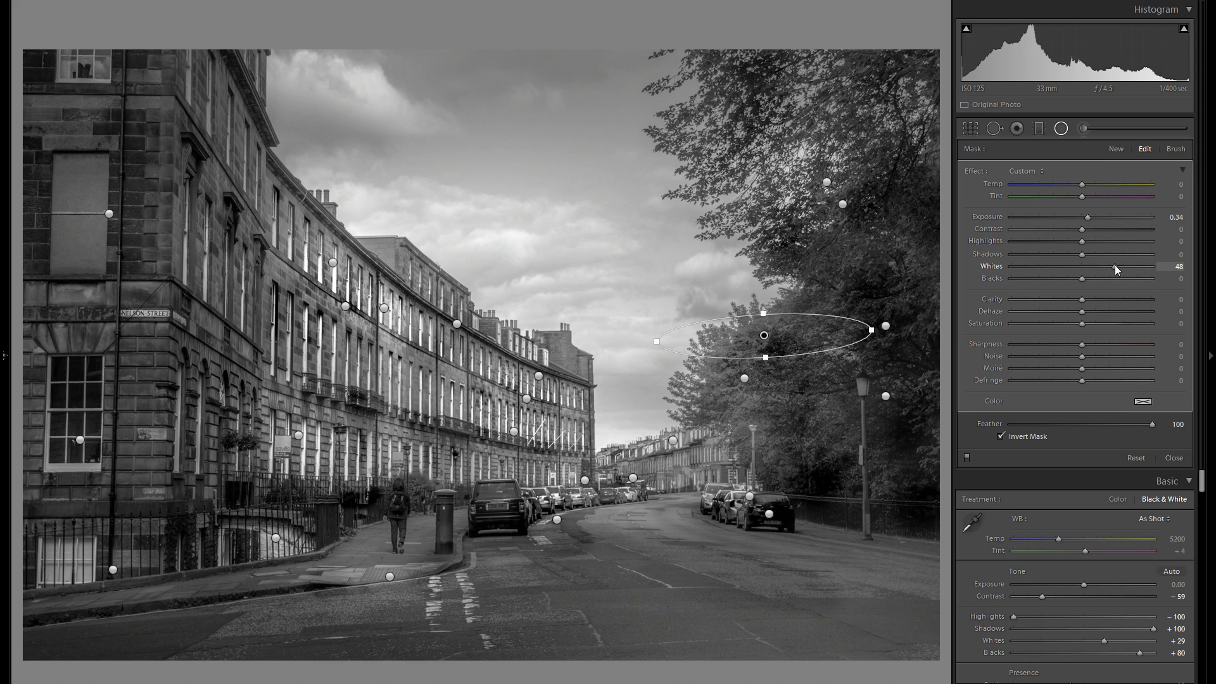
# Duplicate the treetop's radial filter onto the middle of the road, stretch it taller, and set Exposure 0.27 and Whites 16
pyautogui.rightClick(807, 336)
pyautogui.press('Escape')
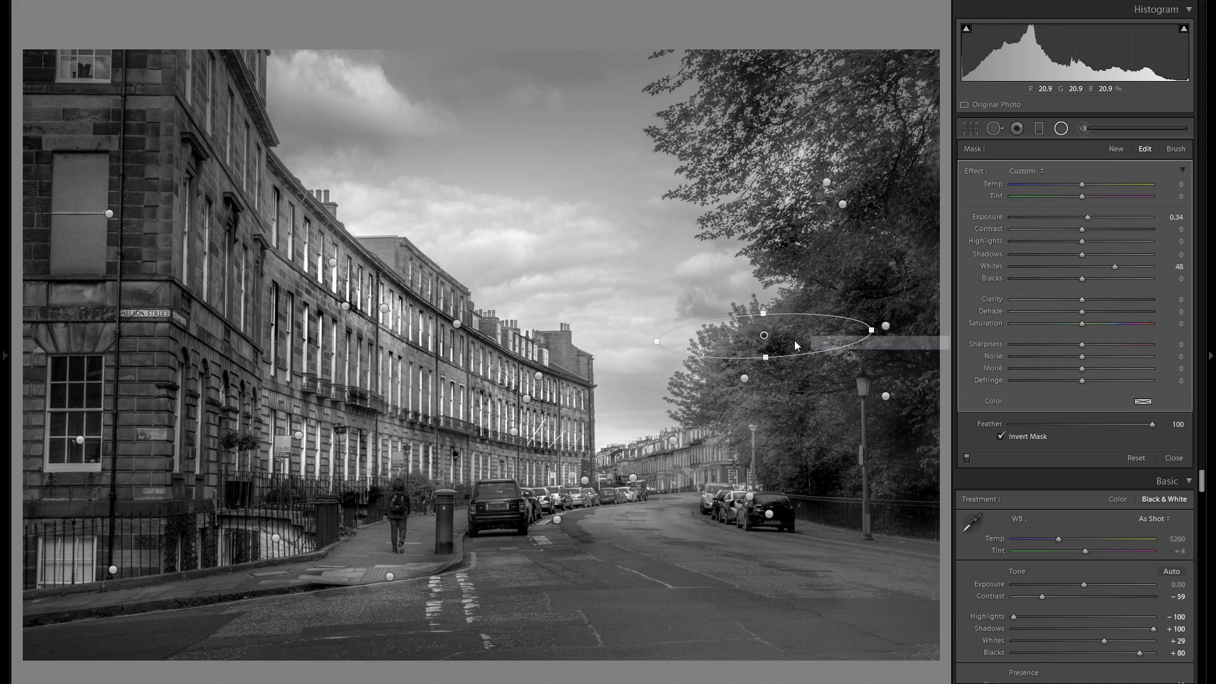
pyautogui.moveTo(647, 542); pyautogui.dragTo(678, 588)
pyautogui.moveTo(605, 497); pyautogui.dragTo(617, 408)
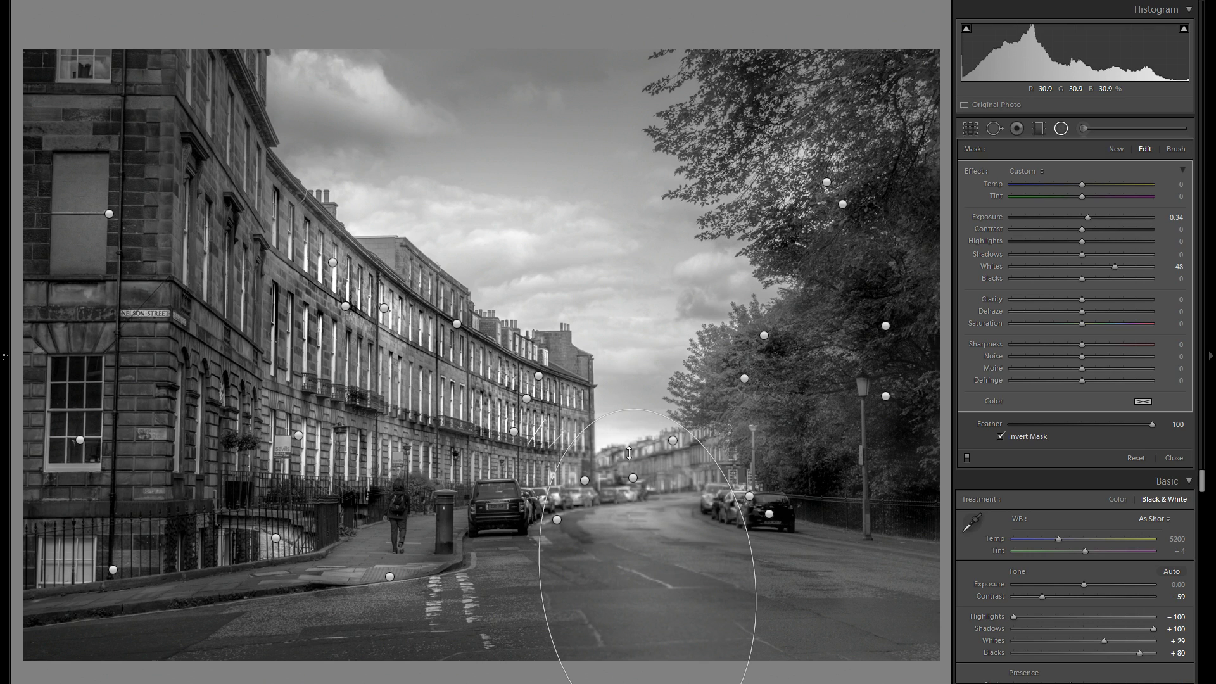
pyautogui.click(1102, 265)
pyautogui.moveTo(1092, 218); pyautogui.dragTo(1090, 218)
pyautogui.click(1092, 265)
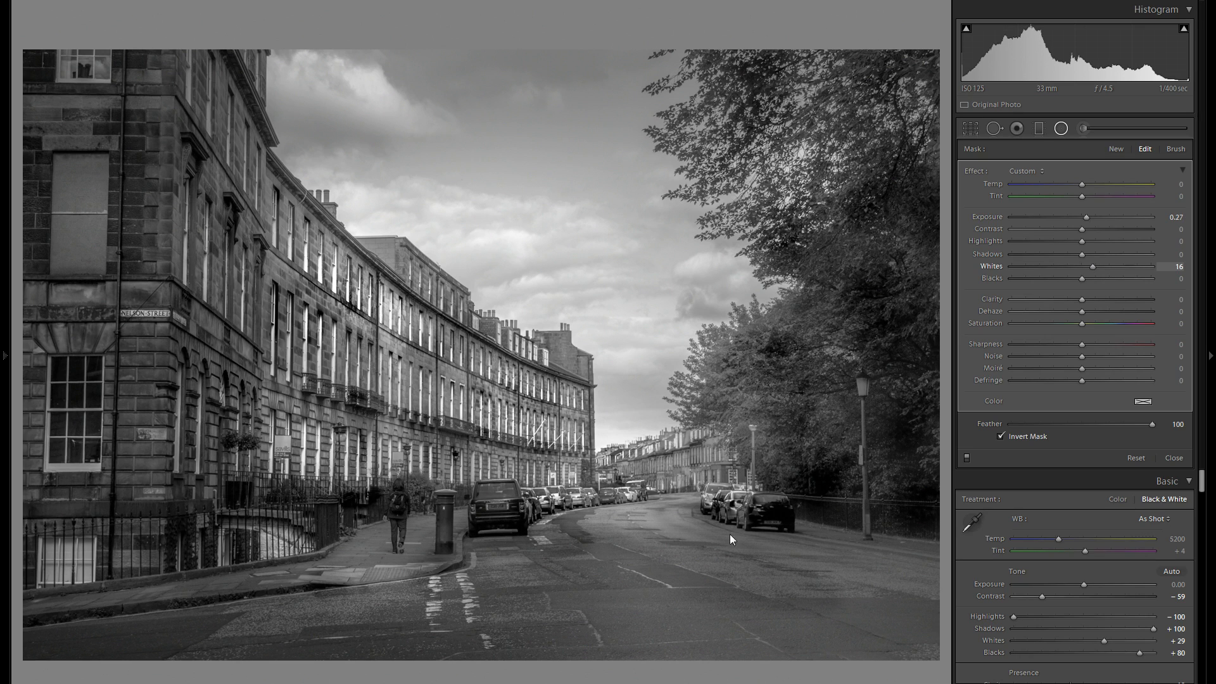
# Duplicate the road's radial filter onto the pedestrian, postbox and nearest parked car, flatten it, and set Whites to 54
pyautogui.rightClick(665, 514)
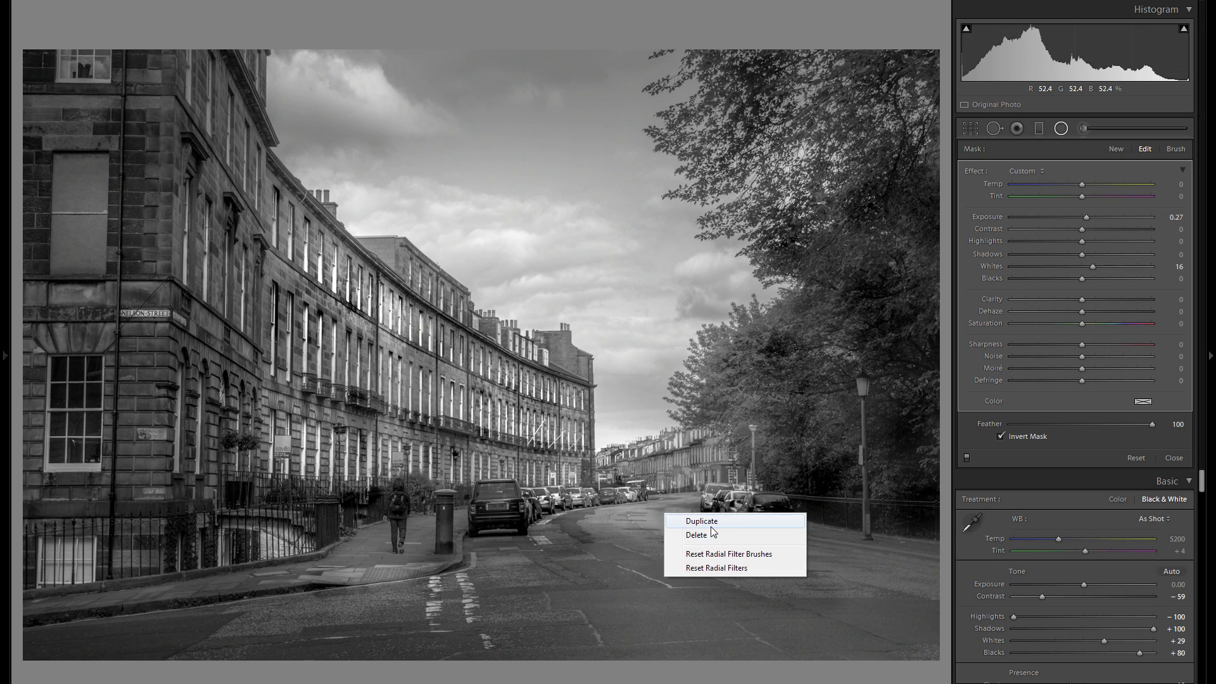
pyautogui.click(667, 509)
pyautogui.moveTo(674, 511); pyautogui.dragTo(413, 515)
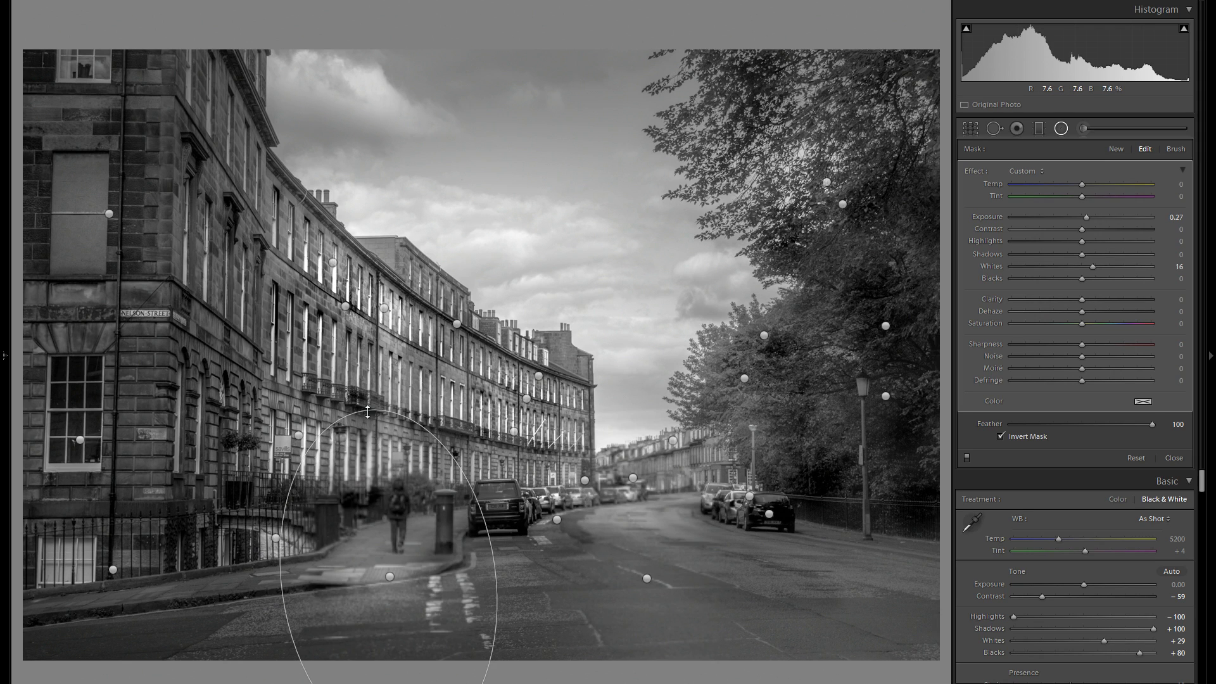
pyautogui.moveTo(368, 411); pyautogui.dragTo(400, 545)
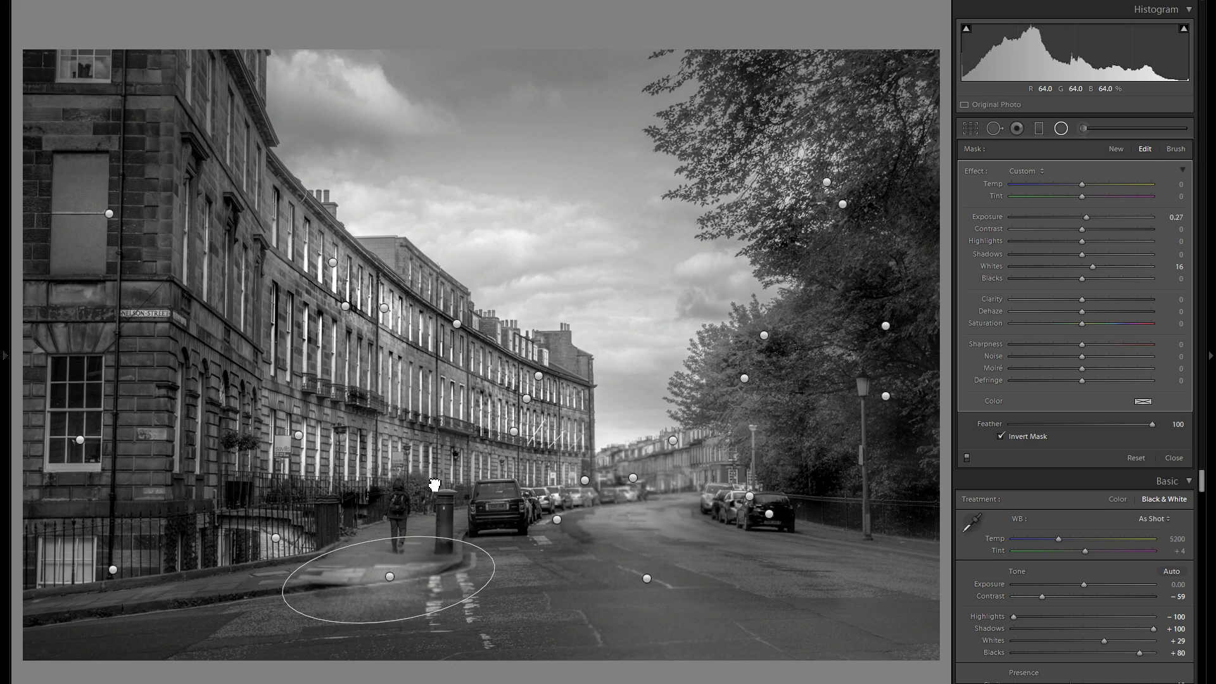
pyautogui.moveTo(435, 485); pyautogui.dragTo(435, 485)
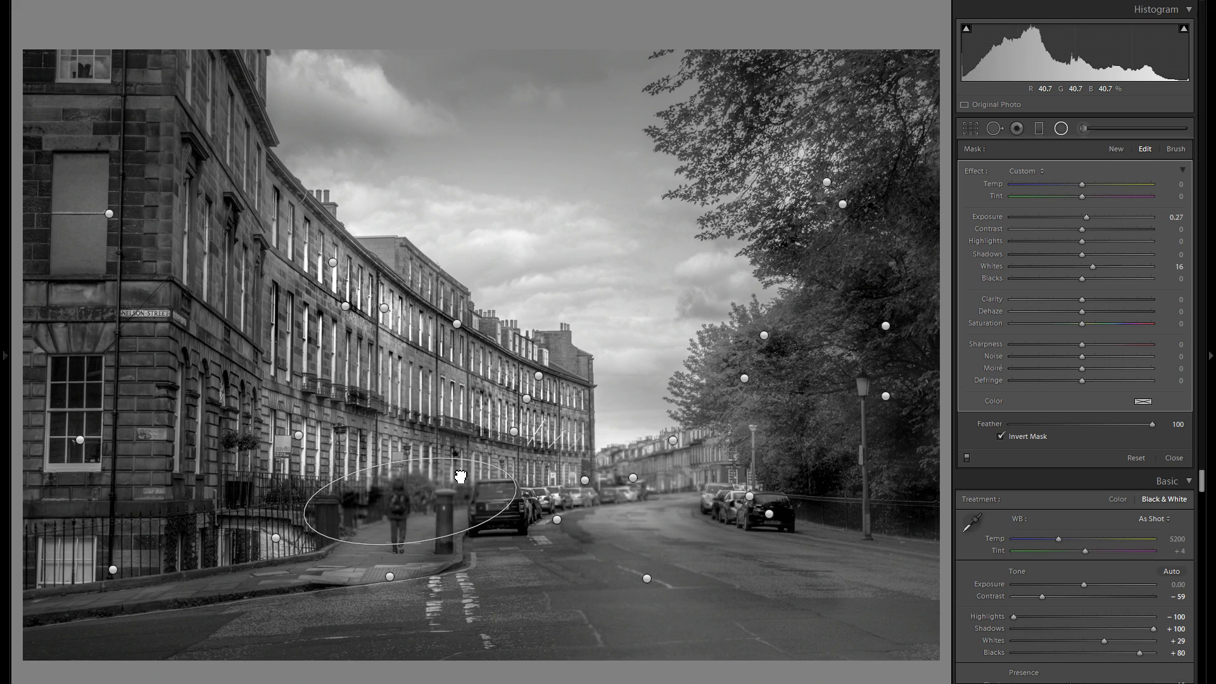
pyautogui.moveTo(460, 476); pyautogui.dragTo(481, 465)
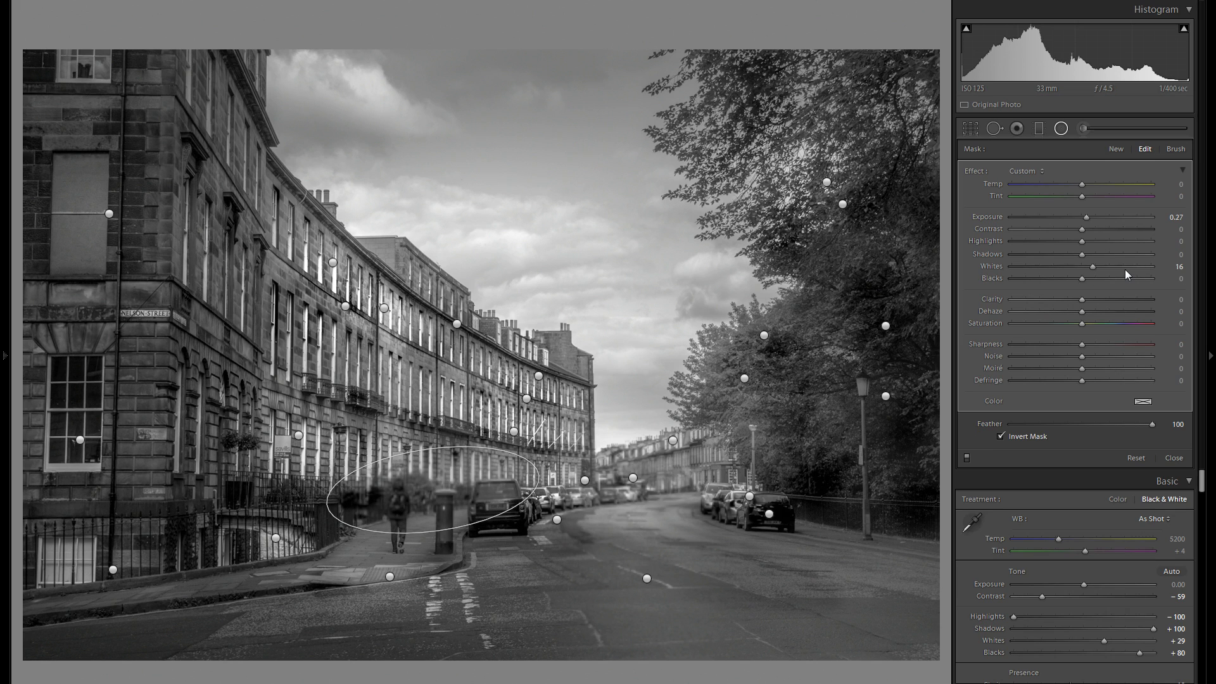
pyautogui.moveTo(1126, 269); pyautogui.dragTo(1119, 269)
pyautogui.press('space')
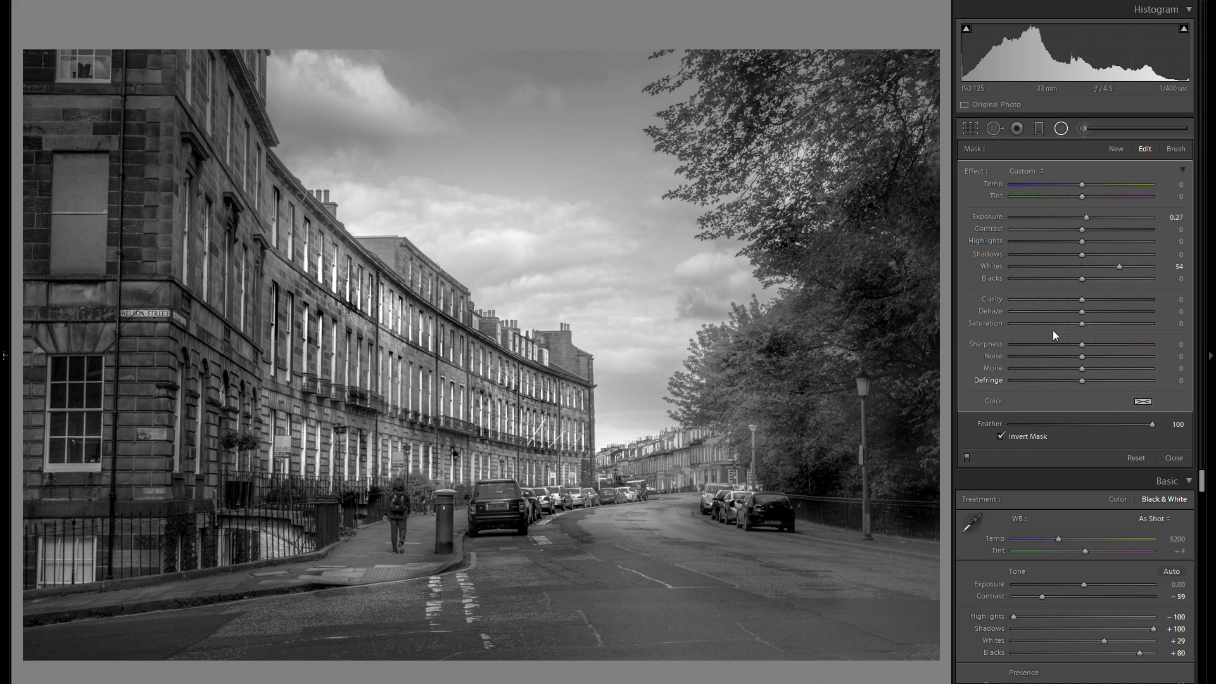
# Add a new radial filter slanted along the far half of the curved terrace and set its Exposure to -0.45
pyautogui.click(1117, 148)
pyautogui.moveTo(1078, 218); pyautogui.dragTo(1073, 219)
pyautogui.moveTo(497, 367)
pyautogui.mouseDown()
pyautogui.moveTo(510, 393)
pyautogui.moveTo(532, 385)
pyautogui.mouseUp()
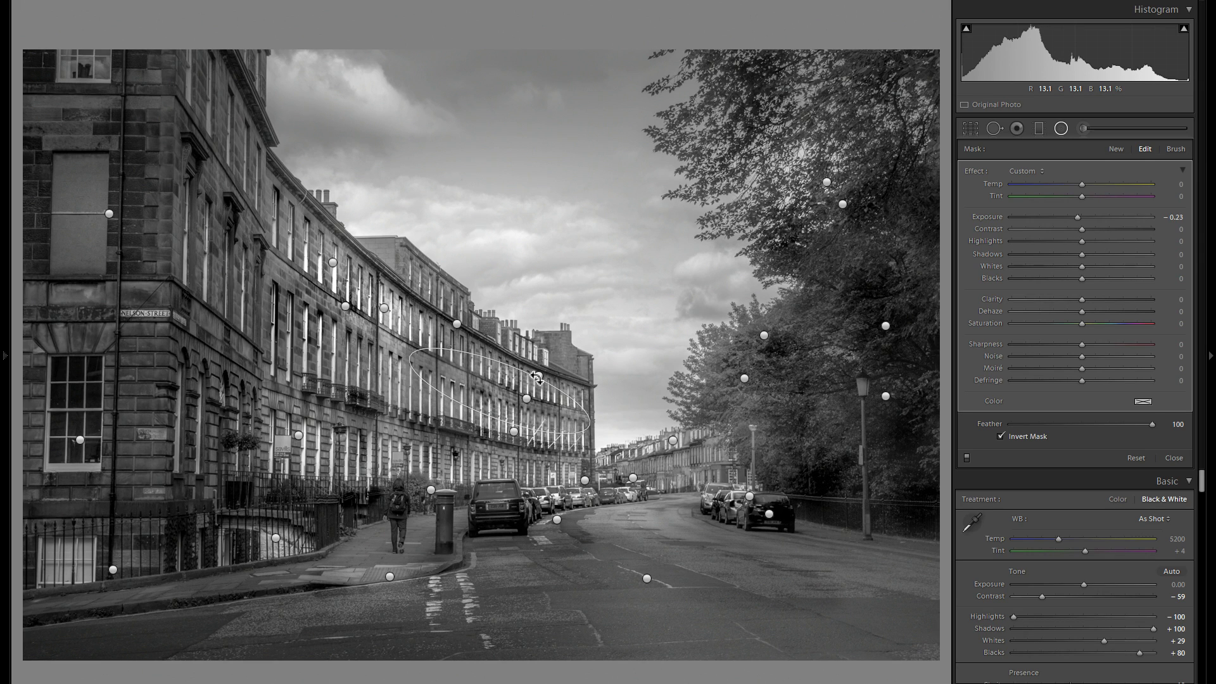
pyautogui.moveTo(1077, 217); pyautogui.dragTo(1071, 205)
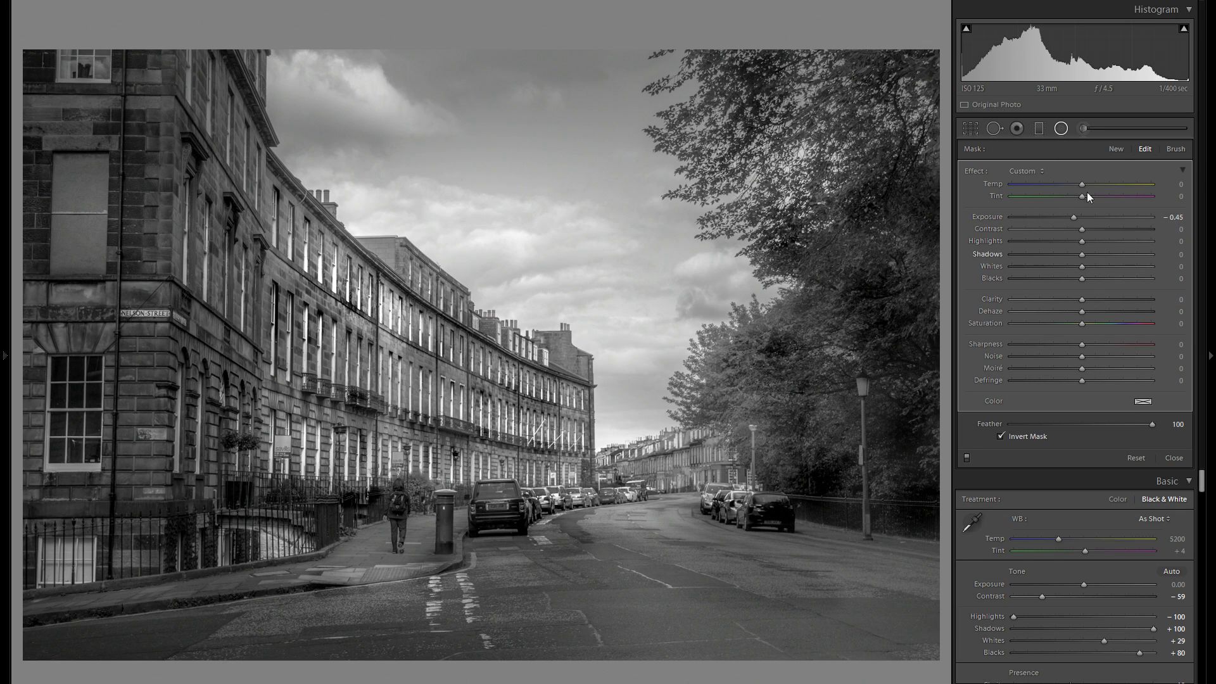
# Duplicate the terrace's darkening radial filter onto the upper and the lower facade of the terrace's near end
pyautogui.rightClick(540, 396)
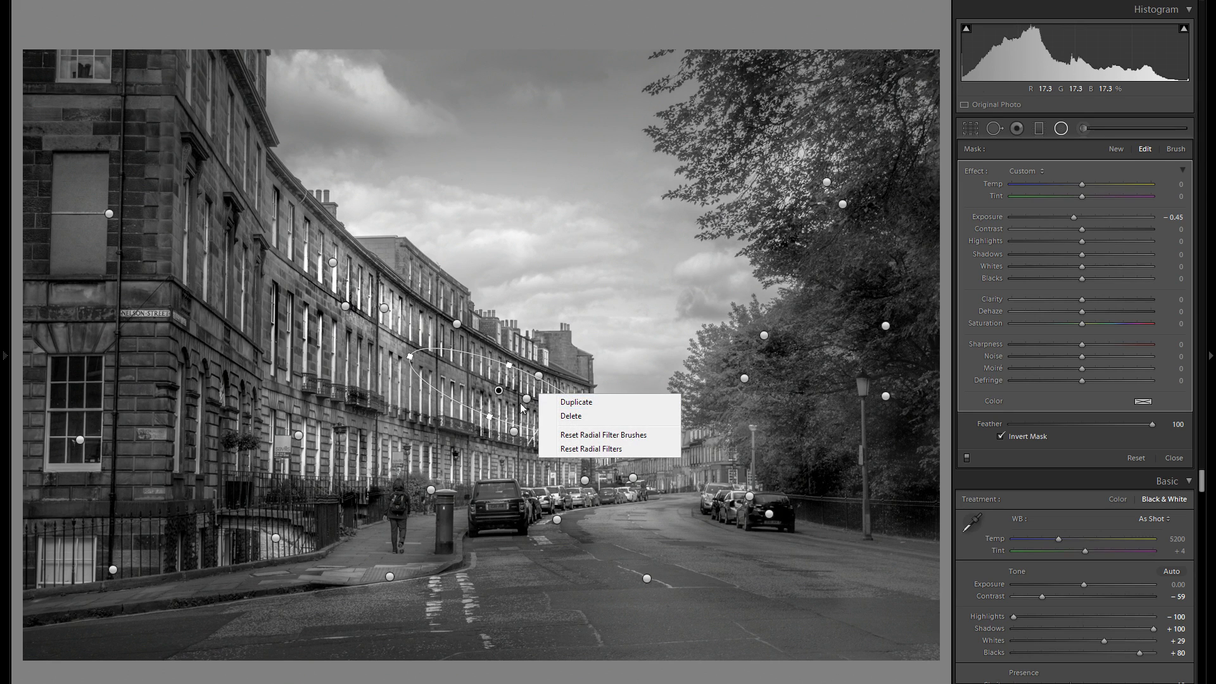
pyautogui.click(522, 408)
pyautogui.moveTo(522, 409); pyautogui.dragTo(330, 310)
pyautogui.rightClick(330, 310)
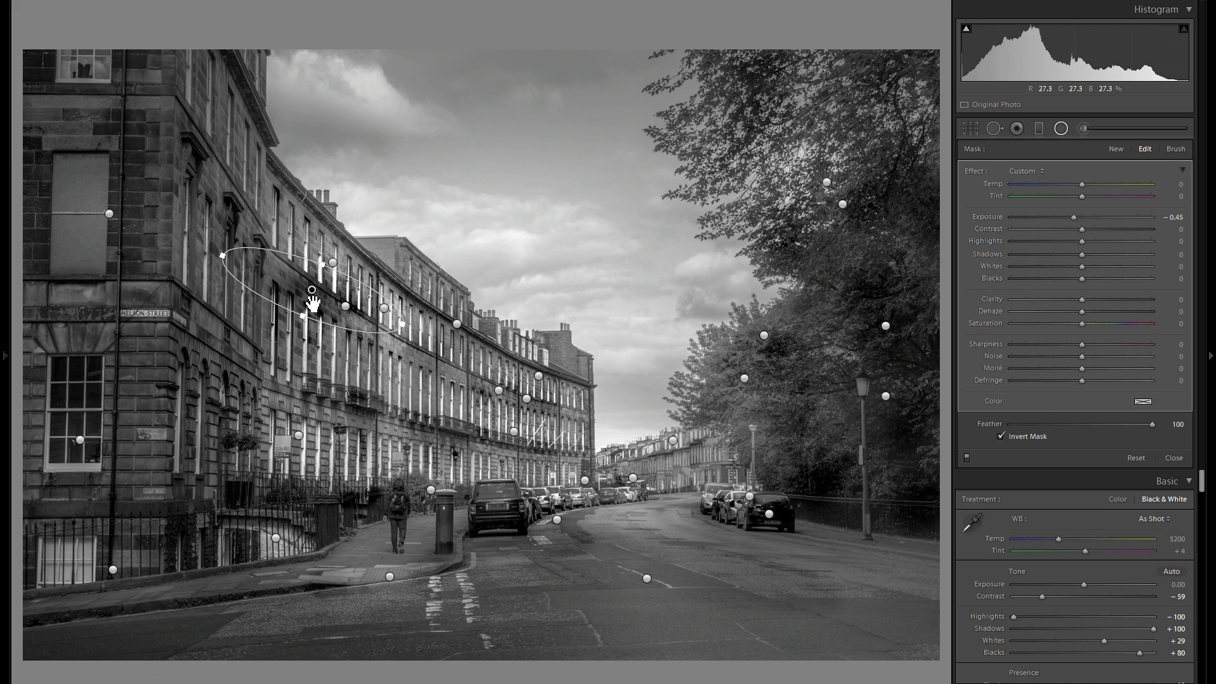
pyautogui.moveTo(315, 305); pyautogui.dragTo(327, 418)
# Duplicate the darkening radial filter onto the far terrace's lower floors and again onto the nearest parked car
pyautogui.rightClick(359, 420)
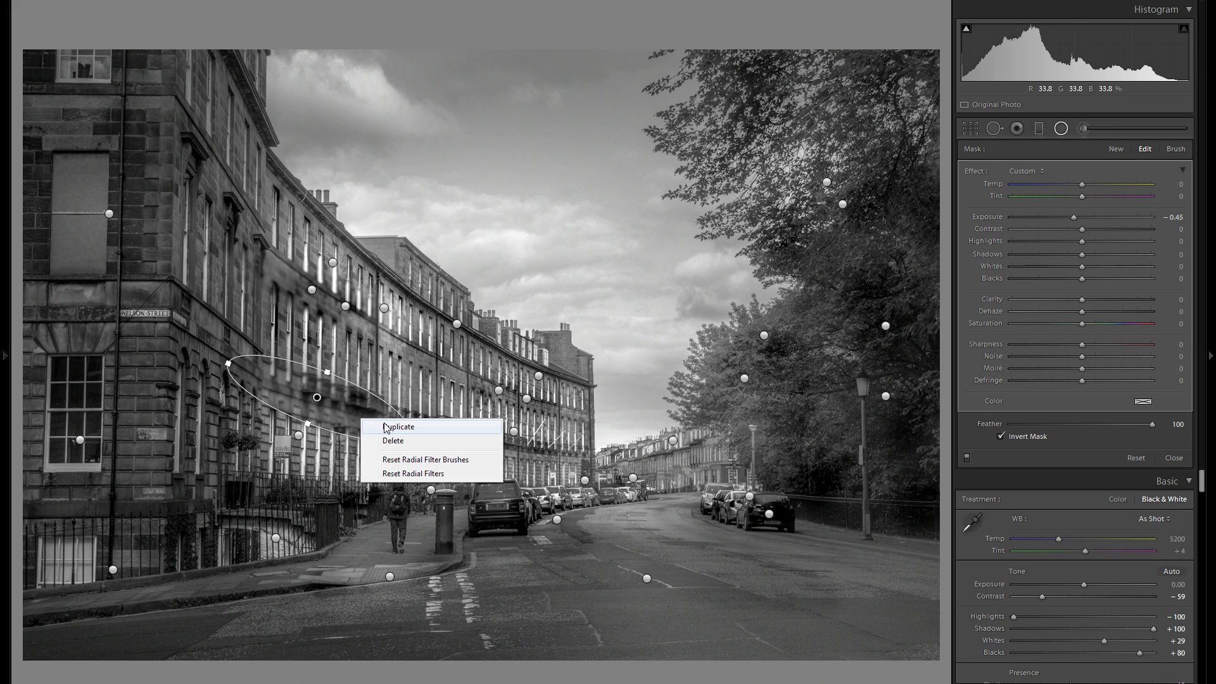
pyautogui.click(388, 427)
pyautogui.moveTo(348, 419); pyautogui.dragTo(514, 459)
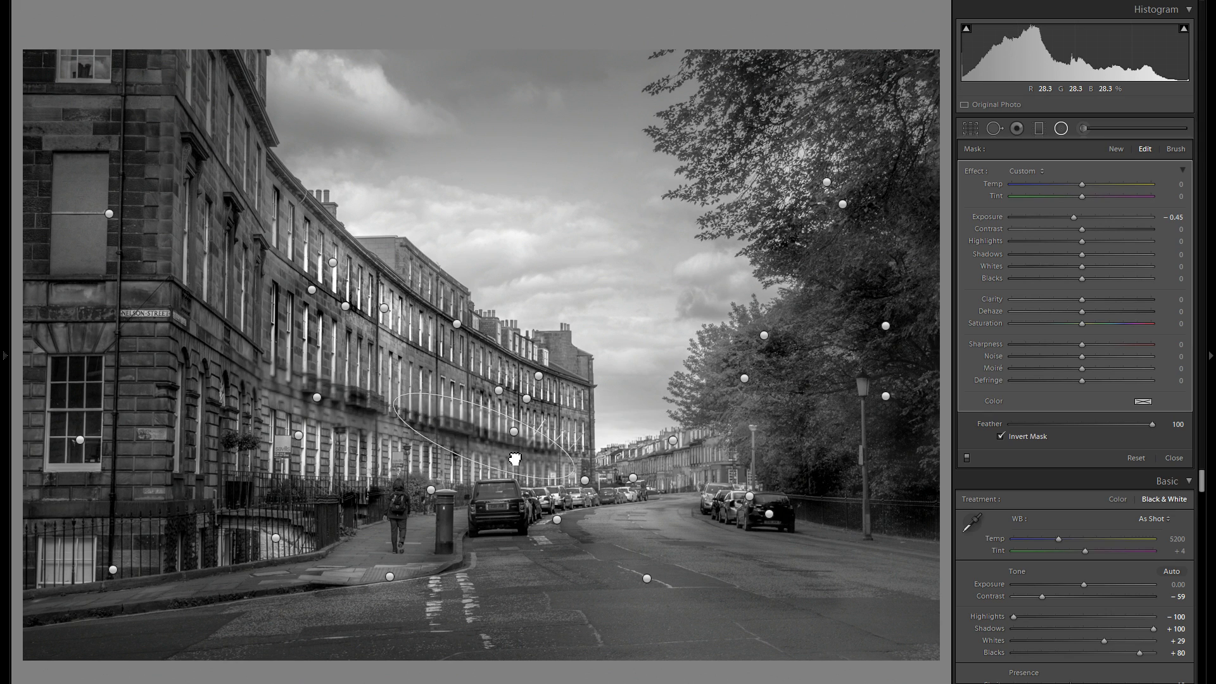
pyautogui.rightClick(541, 460)
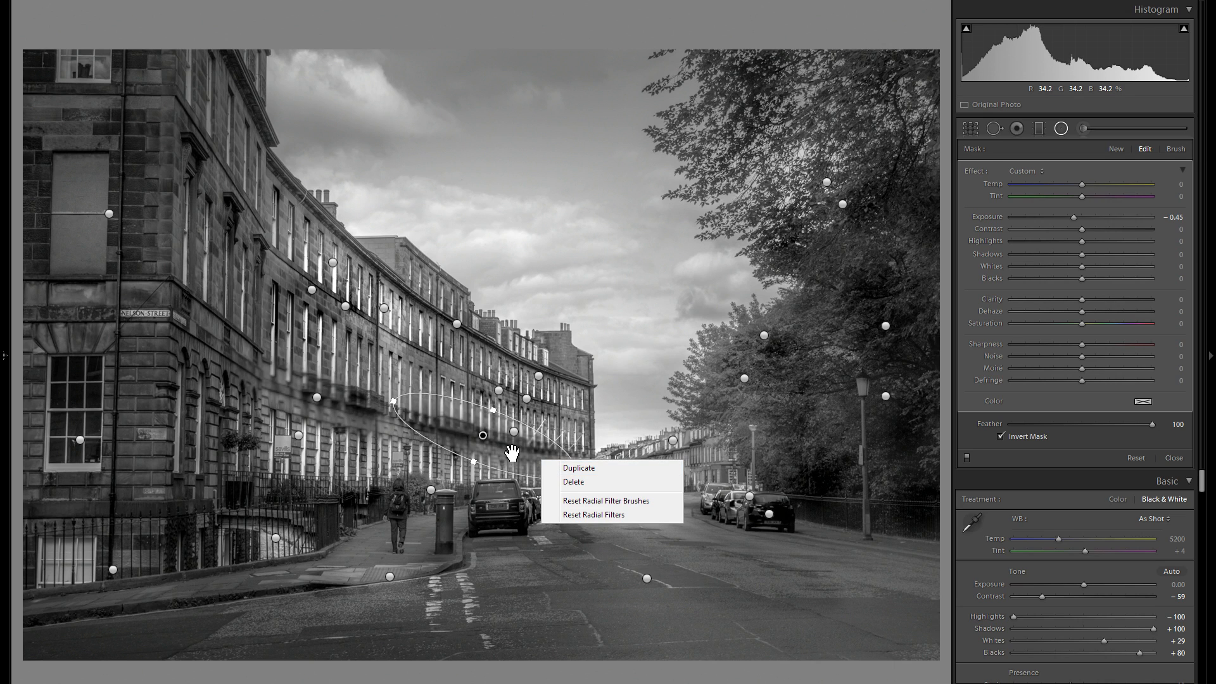
pyautogui.click(578, 468)
pyautogui.moveTo(537, 502); pyautogui.dragTo(537, 538)
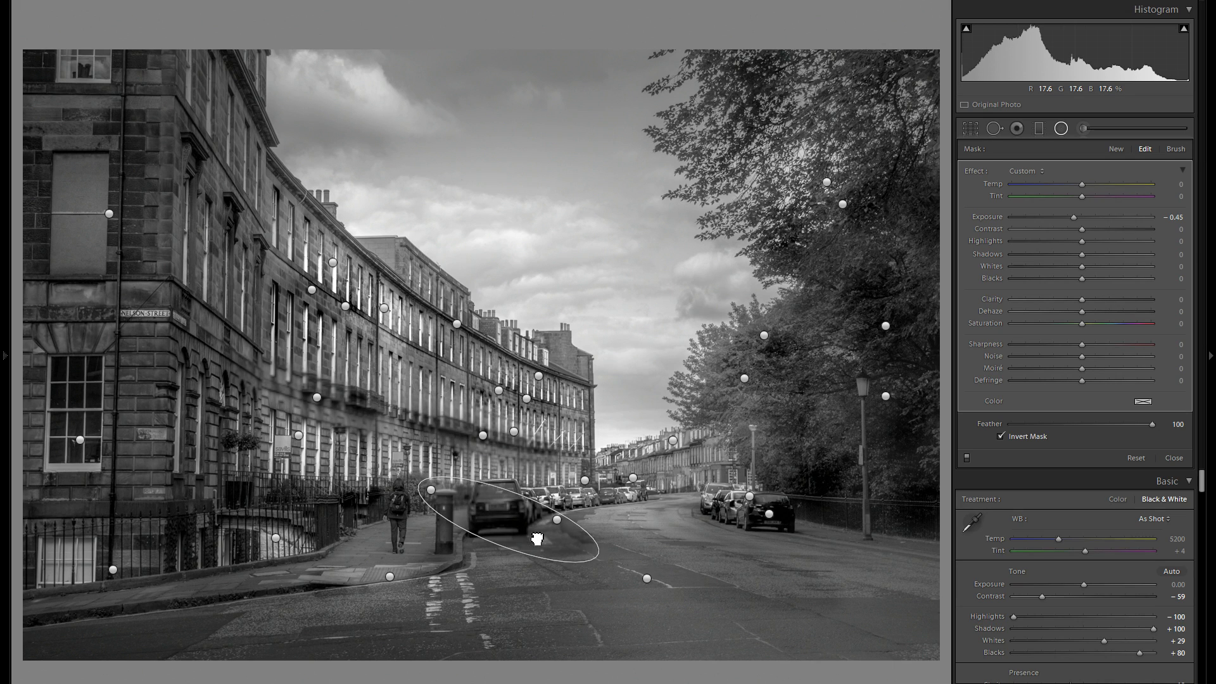
# Duplicate the parked car's darkening radial filter onto the near pavement, then stretch and rotate it along the kerb
pyautogui.rightClick(561, 543)
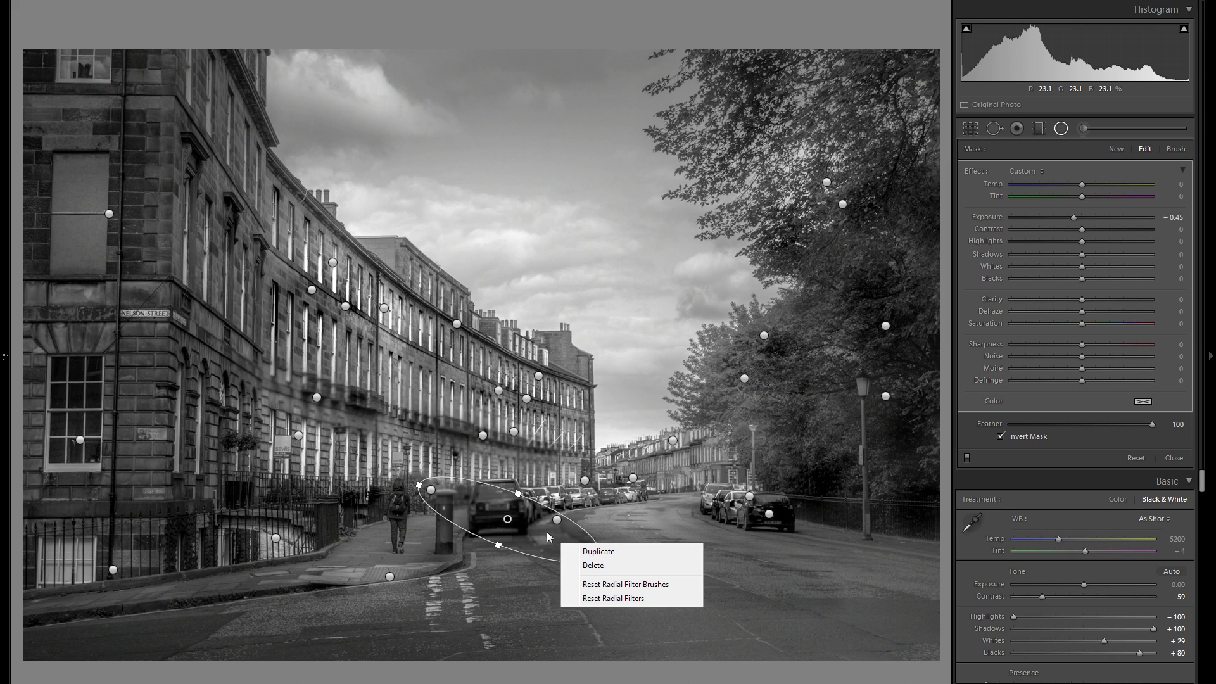
pyautogui.click(598, 551)
pyautogui.moveTo(537, 532); pyautogui.dragTo(340, 599)
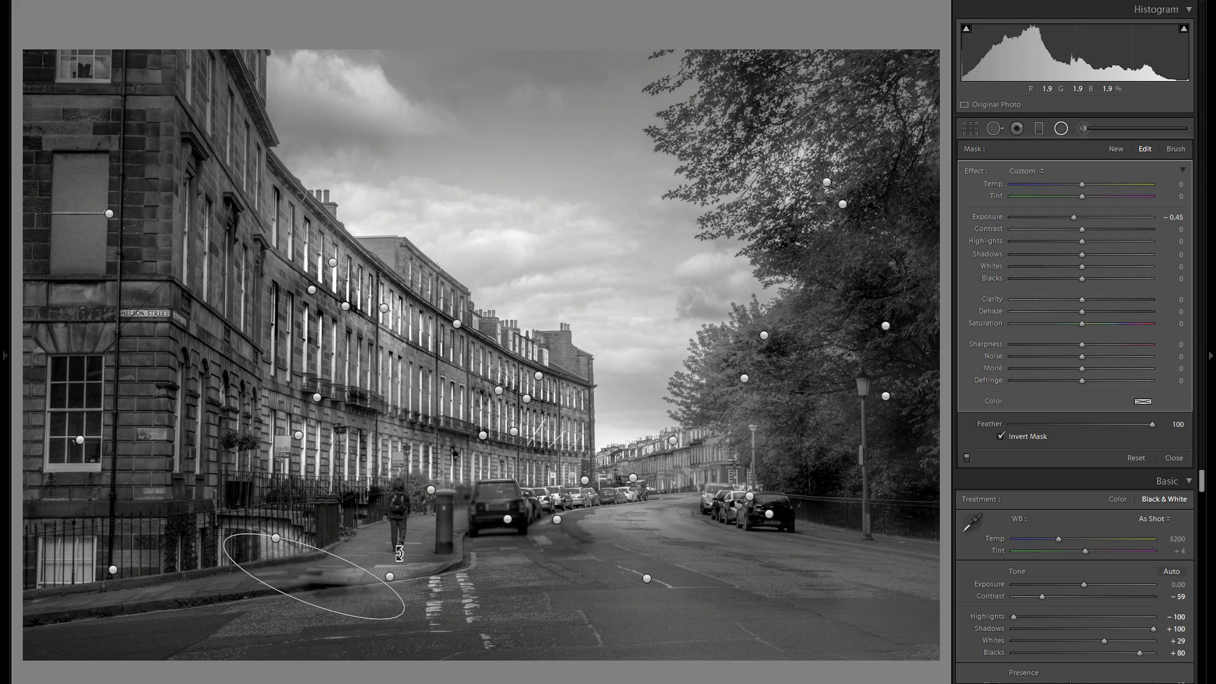
pyautogui.moveTo(408, 532); pyautogui.dragTo(493, 552)
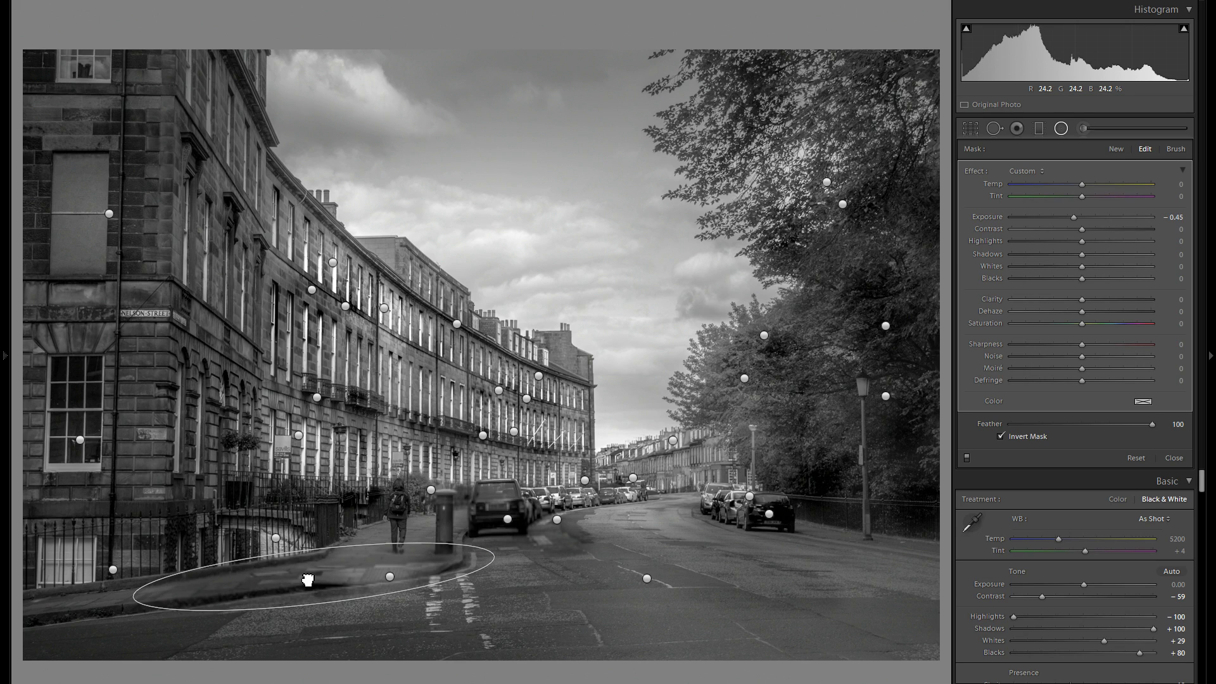
# Duplicate the pavement's radial filter onto the corner building and rotate it upright along the wall beside the windows
pyautogui.rightClick(355, 584)
pyautogui.click(369, 587)
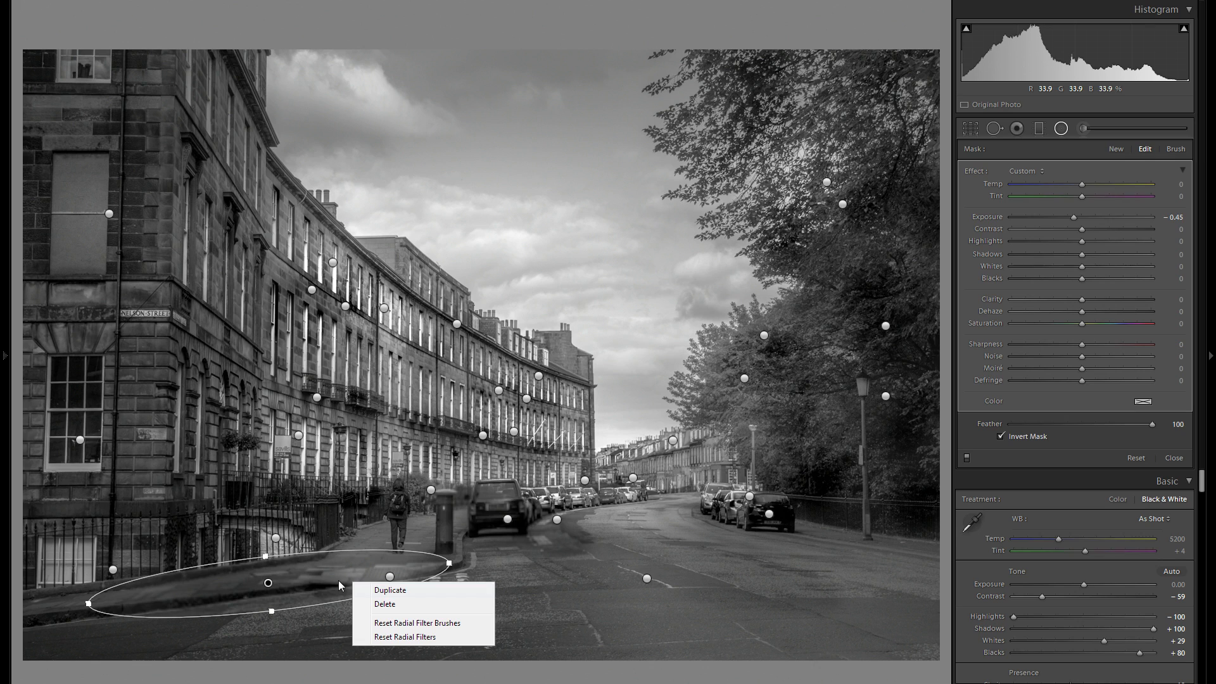
pyautogui.moveTo(322, 583); pyautogui.dragTo(199, 311)
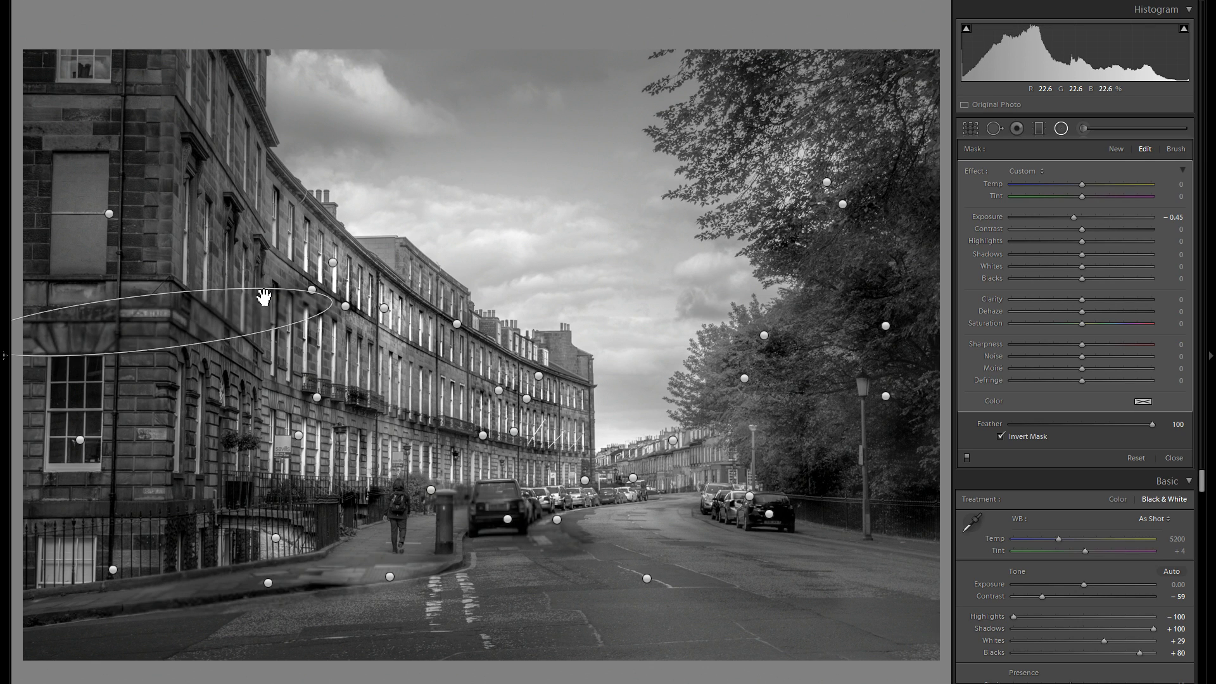
pyautogui.moveTo(269, 294); pyautogui.dragTo(162, 456)
pyautogui.moveTo(151, 323); pyautogui.dragTo(139, 322)
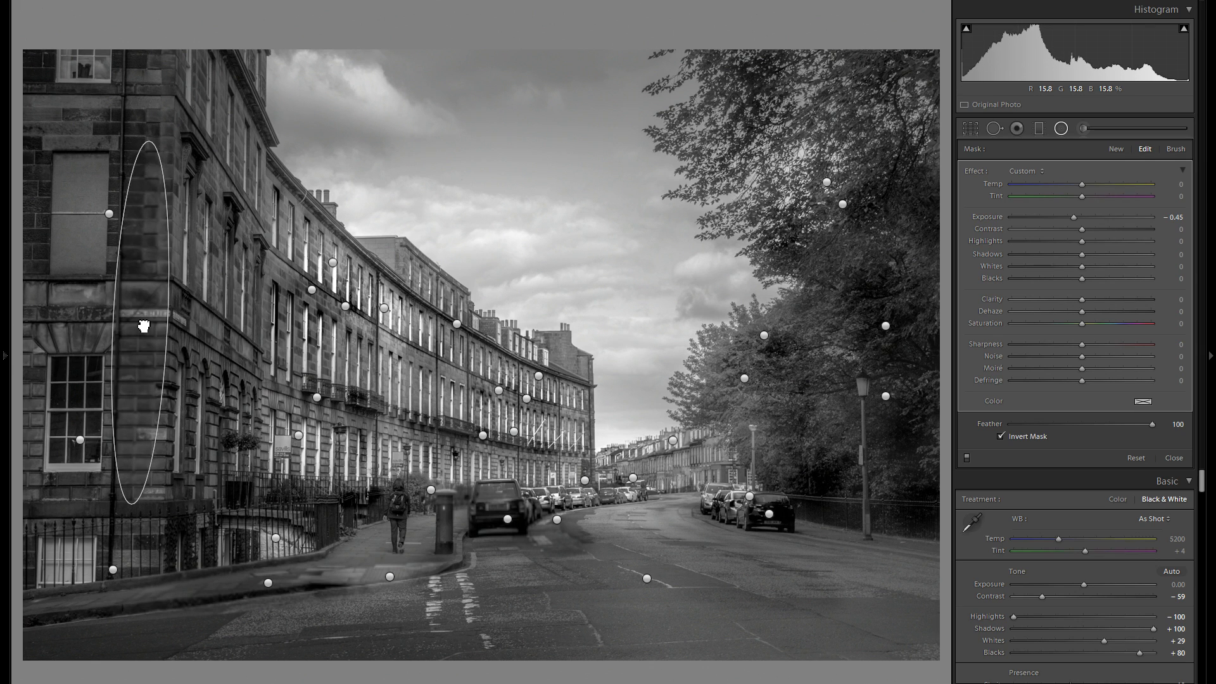
# Duplicate the corner building's upright radial filter onto the terrace behind the pedestrian and shorten it
pyautogui.rightClick(139, 322)
pyautogui.click(178, 328)
pyautogui.moveTo(139, 322); pyautogui.dragTo(432, 383)
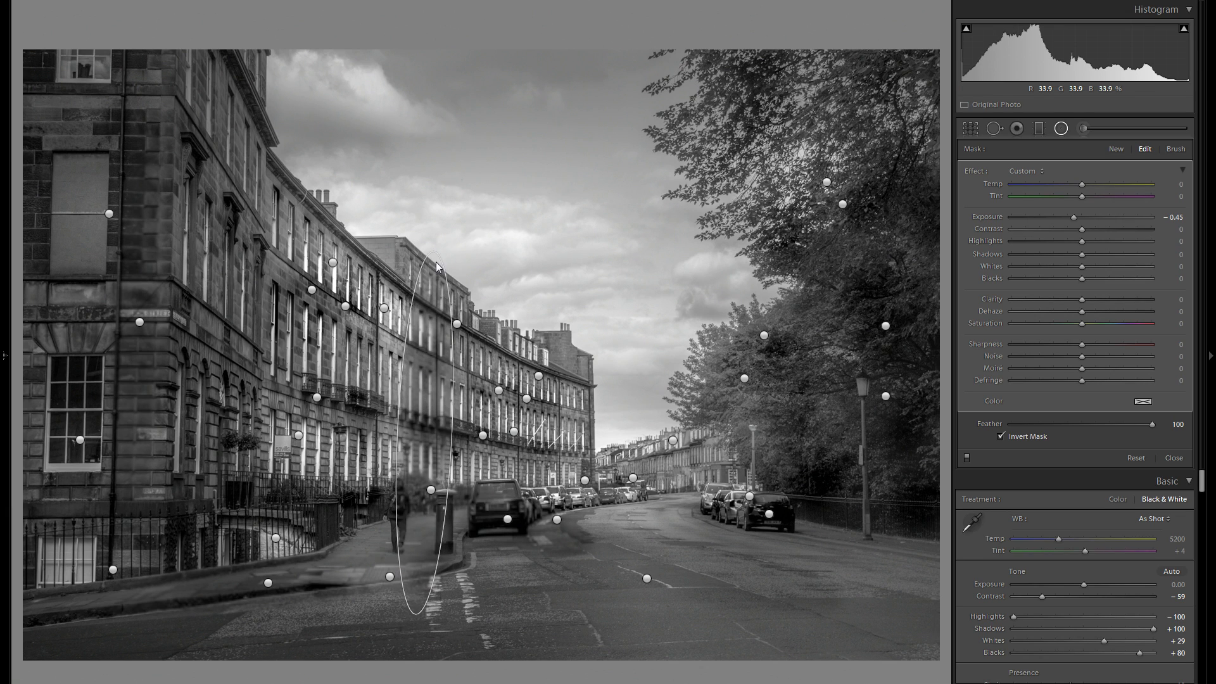
pyautogui.moveTo(437, 253); pyautogui.dragTo(429, 349)
# Duplicate the upright radial filter onto the terrace's roofline, rotate it along the slope, and set its Exposure to -0.63
pyautogui.rightClick(451, 390)
pyautogui.click(469, 395)
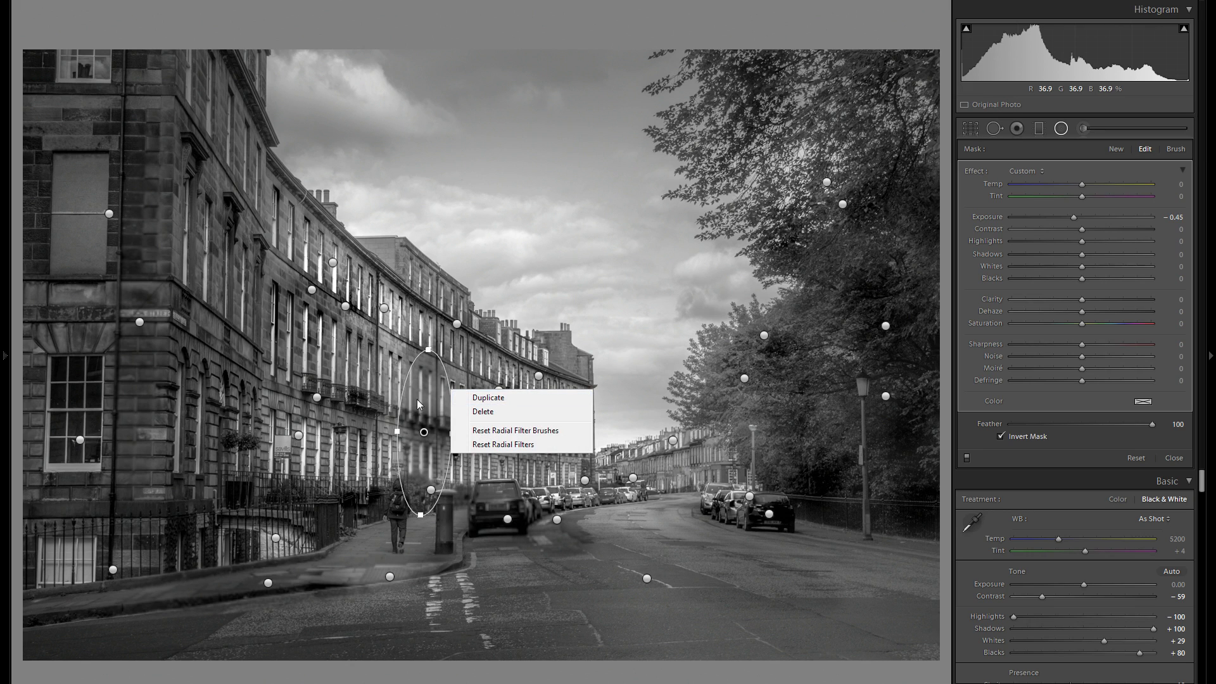
pyautogui.moveTo(424, 402); pyautogui.dragTo(457, 275)
pyautogui.moveTo(482, 340); pyautogui.dragTo(554, 288)
pyautogui.moveTo(474, 287); pyautogui.dragTo(439, 272)
pyautogui.moveTo(1073, 223); pyautogui.dragTo(1069, 219)
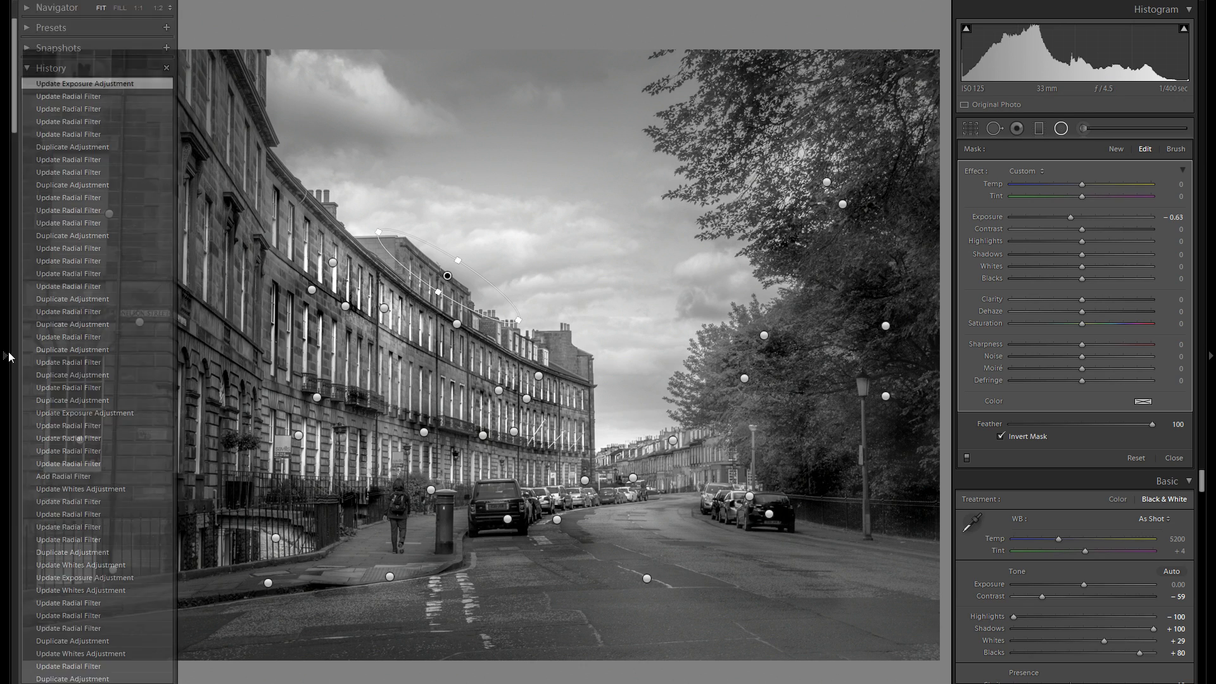
# Compare the photo's history state before the first graduated filter with the latest state
pyautogui.click(5, 354)
pyautogui.scroll(-3, 88, 412)
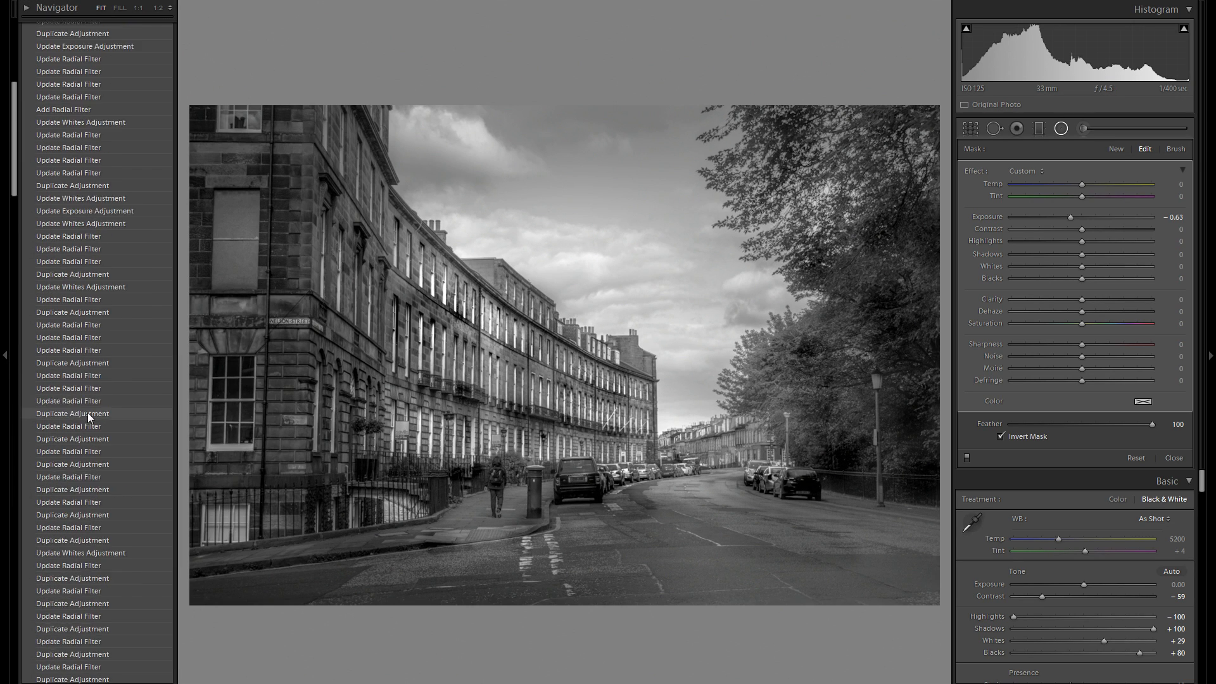
pyautogui.scroll(-8, 89, 418)
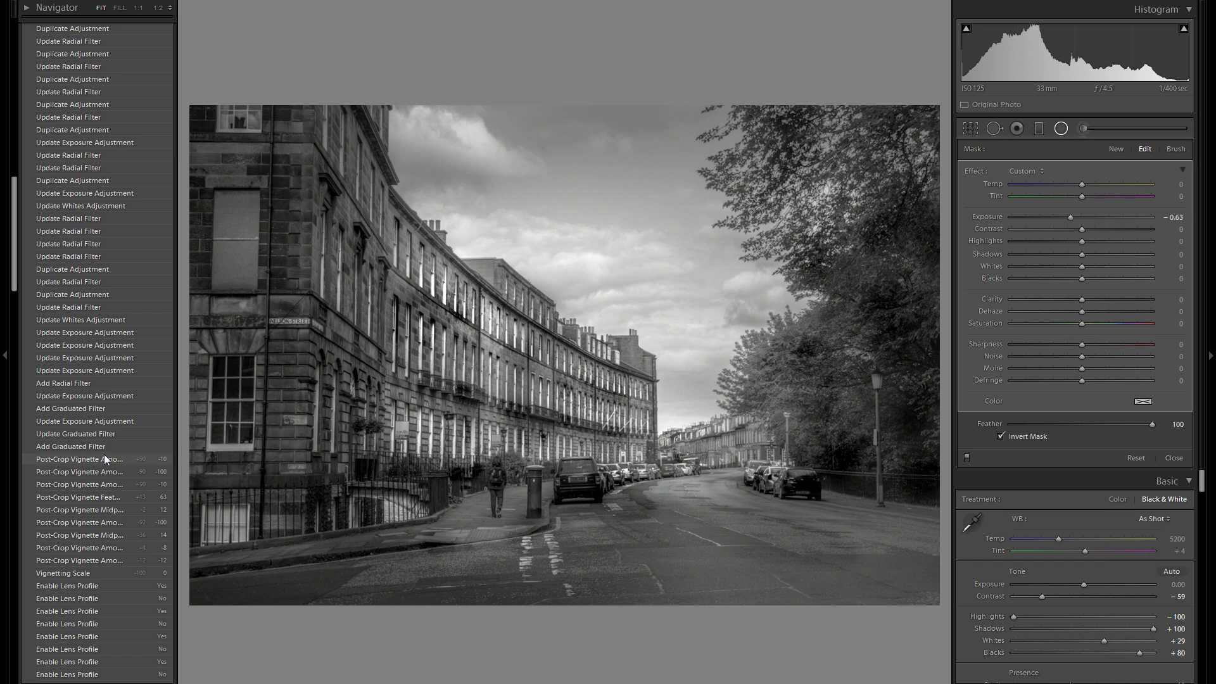
pyautogui.click(104, 458)
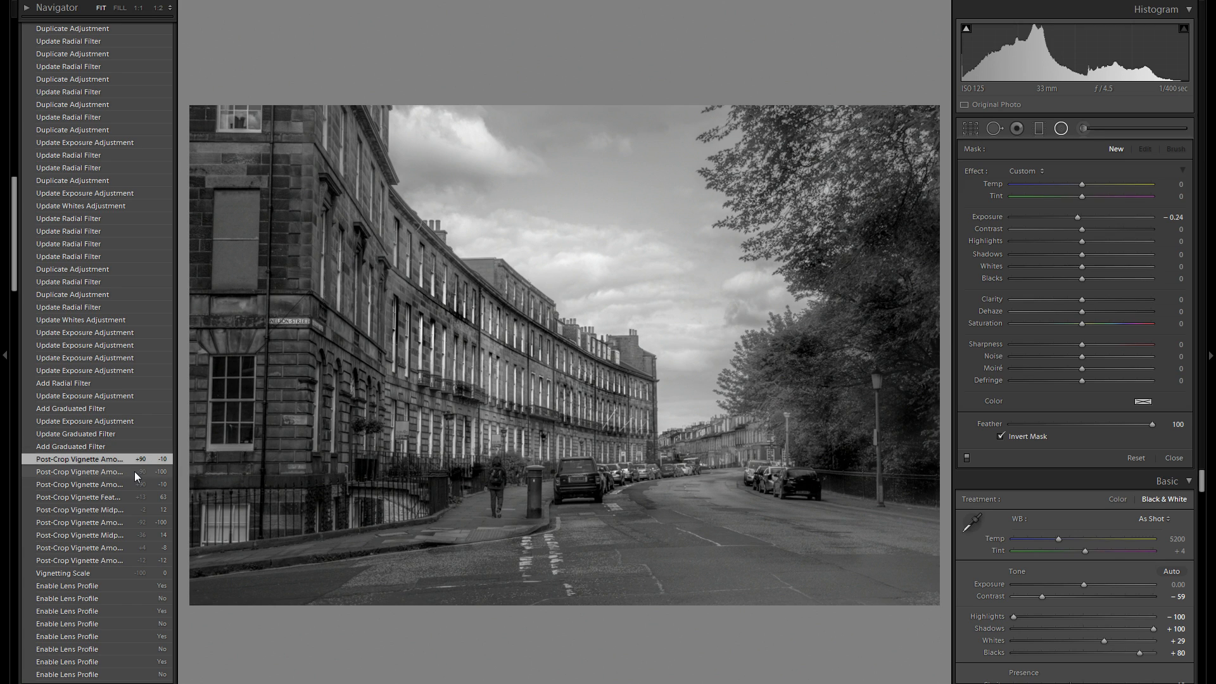
pyautogui.scroll(10, 105, 458)
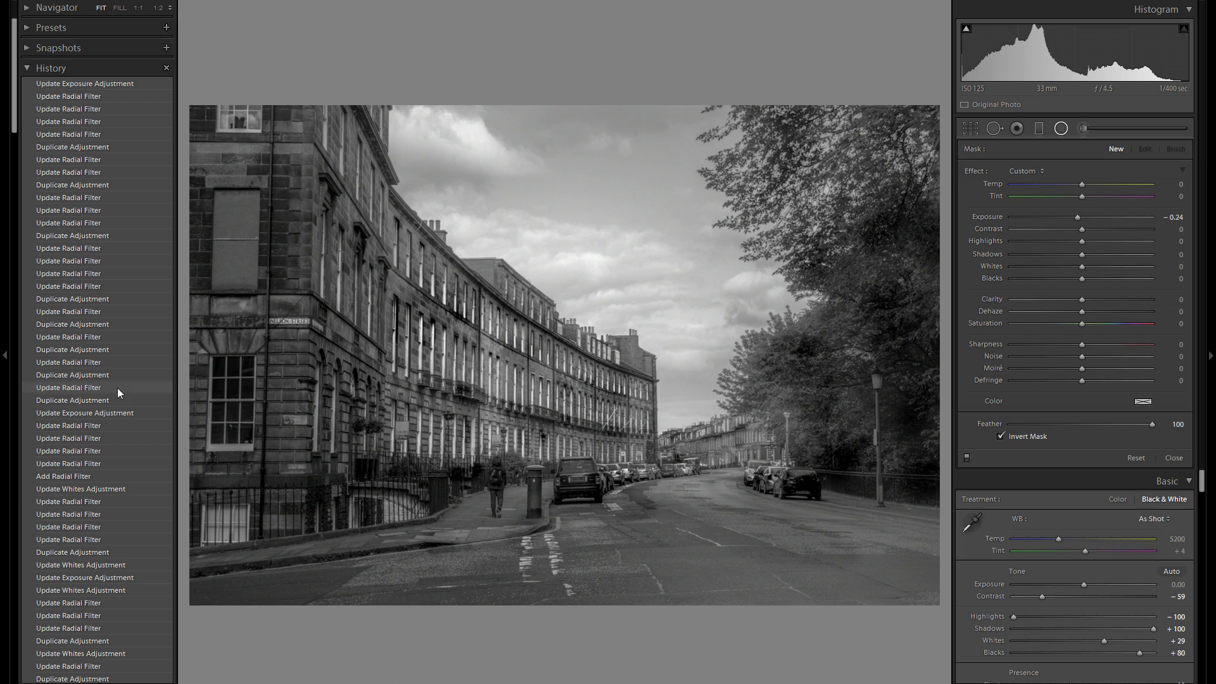
pyautogui.click(86, 85)
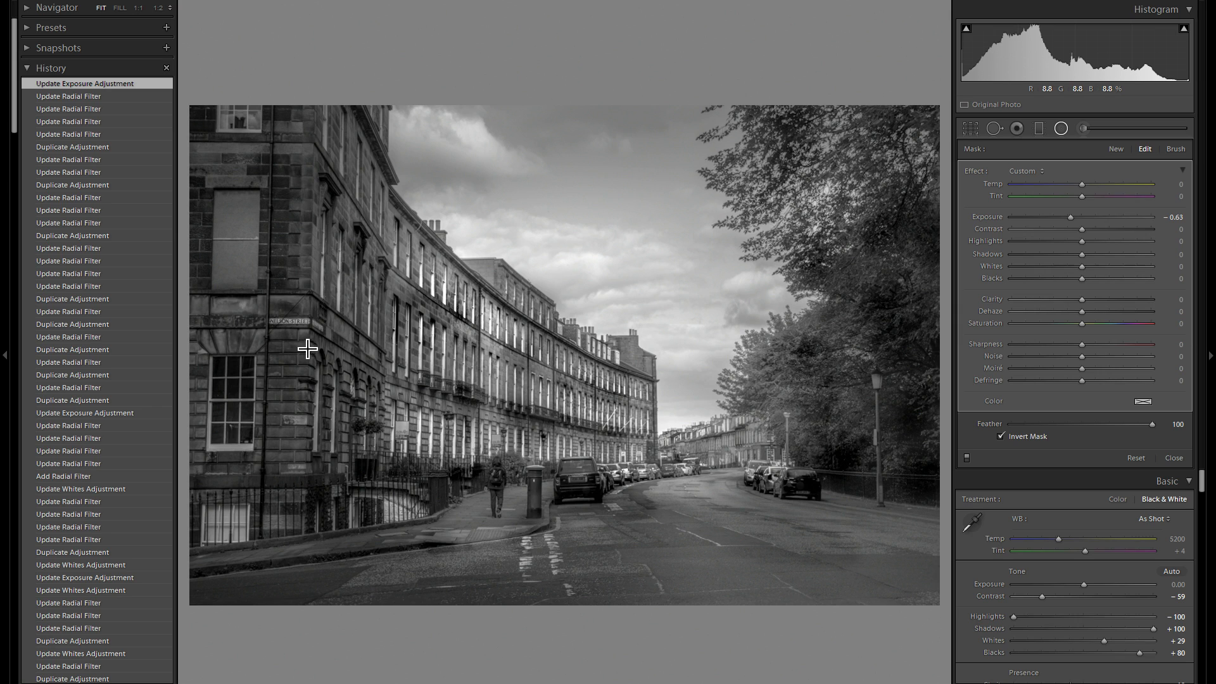
pyautogui.click(3, 358)
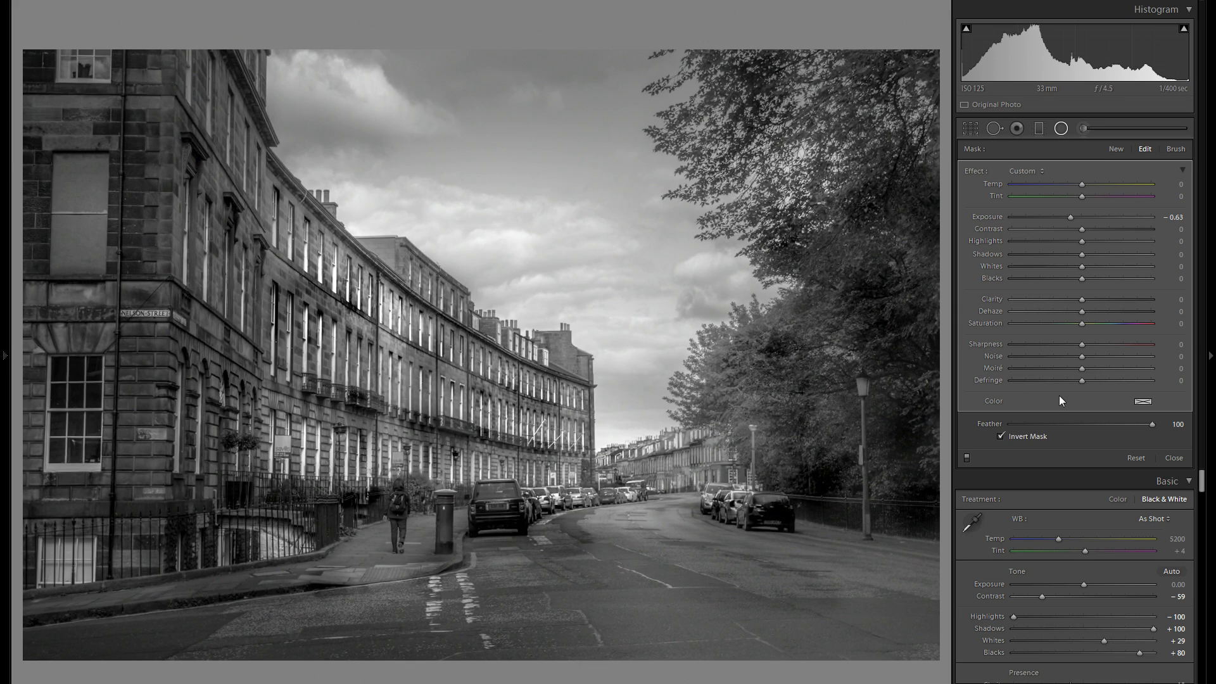
# Close the radial filter and fine-tune the basic adjustments to Contrast -44, Shadows +94 and Clarity -8
pyautogui.click(1061, 129)
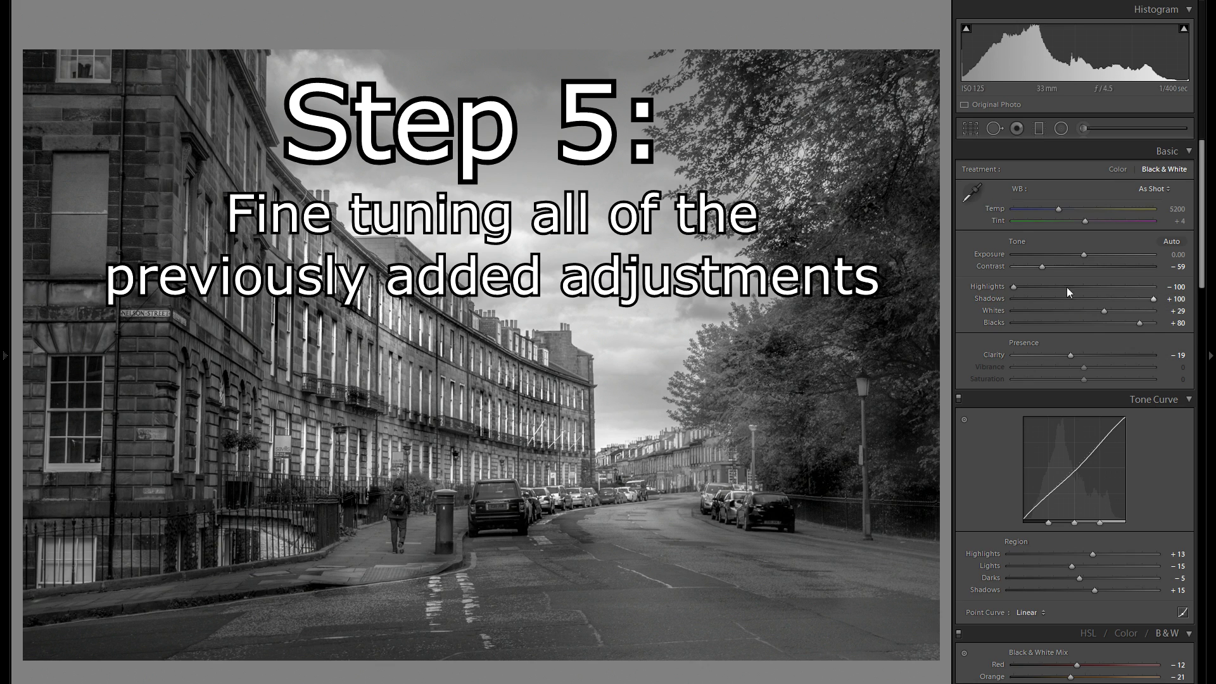
pyautogui.moveTo(1046, 271)
pyautogui.mouseDown()
pyautogui.moveTo(1012, 276)
pyautogui.moveTo(1051, 274)
pyautogui.mouseUp()
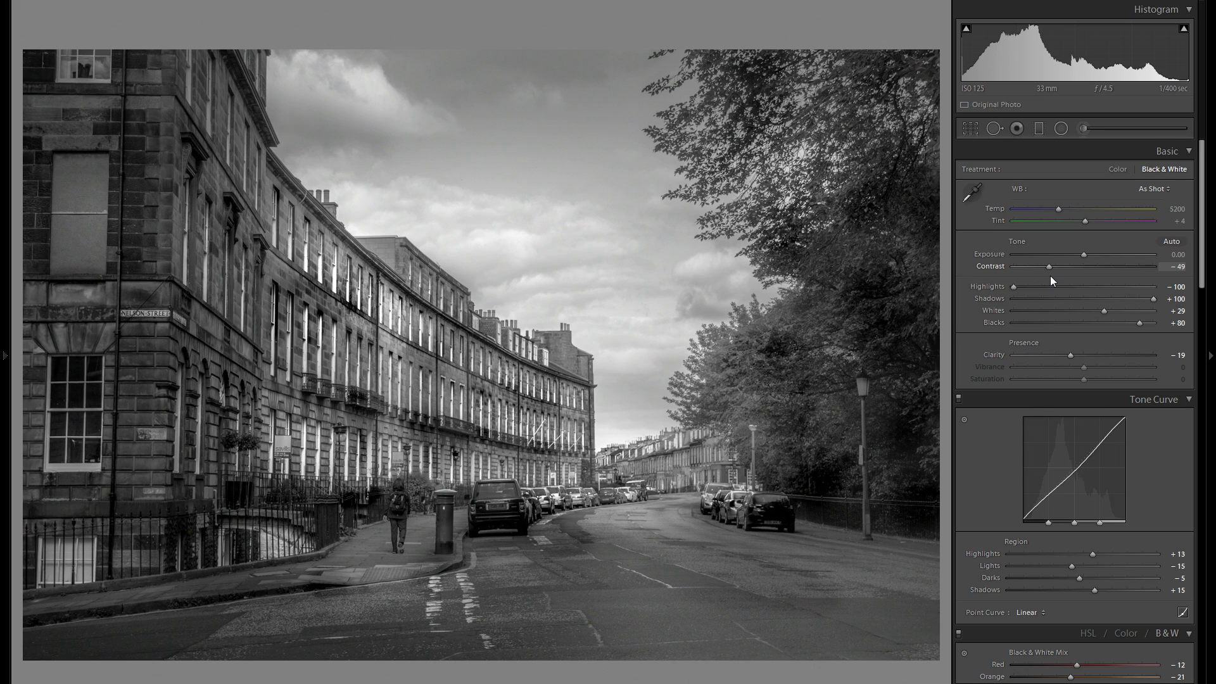
pyautogui.moveTo(1045, 281); pyautogui.dragTo(1045, 278)
pyautogui.moveTo(1050, 276); pyautogui.dragTo(1049, 276)
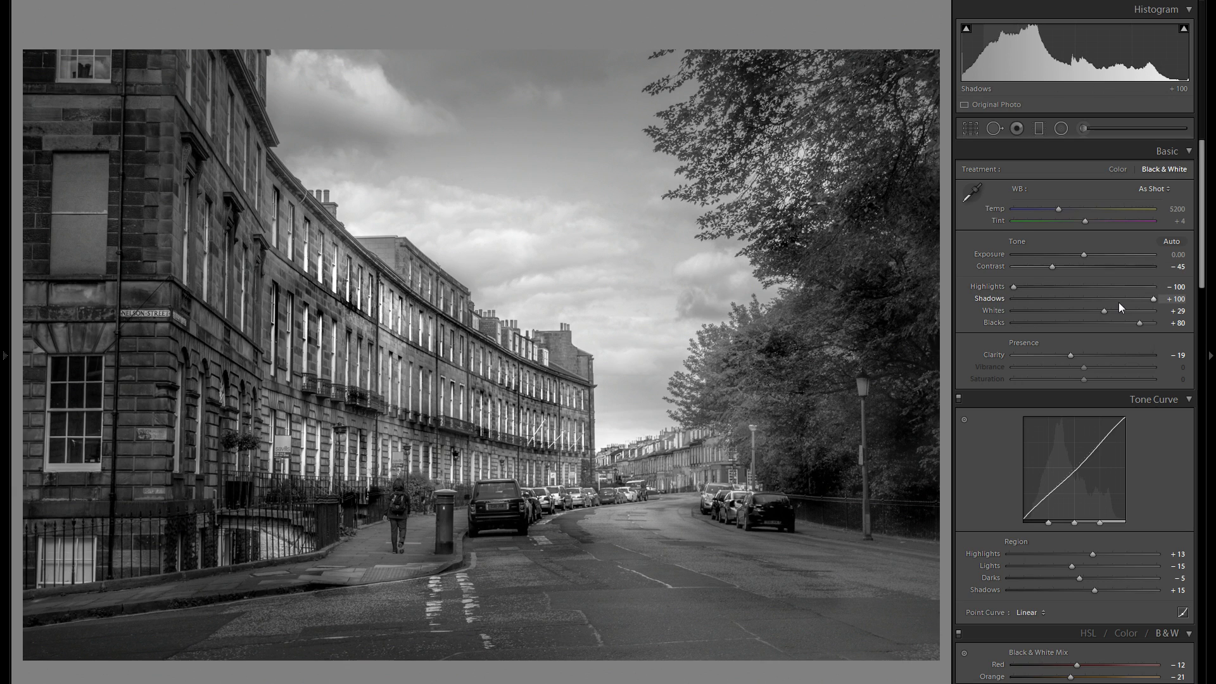
pyautogui.moveTo(1125, 302); pyautogui.dragTo(1149, 301)
pyautogui.moveTo(1070, 356); pyautogui.dragTo(1077, 356)
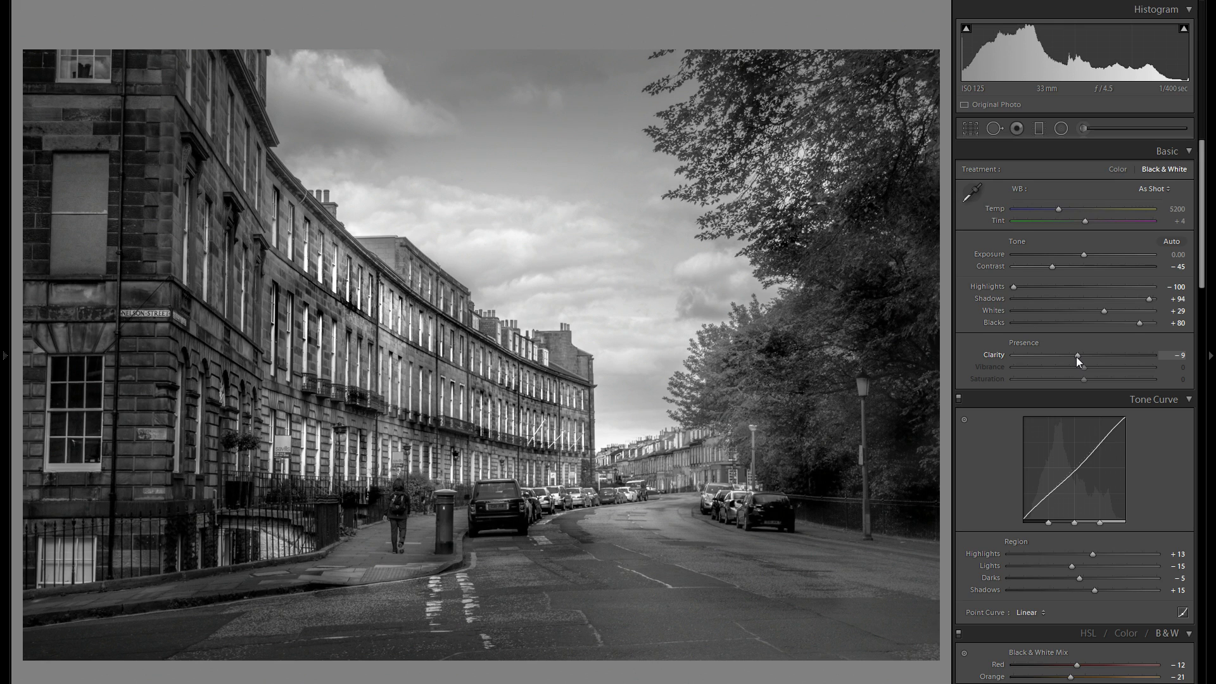
pyautogui.moveTo(1080, 355); pyautogui.dragTo(1076, 356)
pyautogui.moveTo(1062, 269); pyautogui.dragTo(1049, 267)
# Paint an adjustment brush mask with a size 2 brush over the distant houses down the street, using Contrast 38 and Blacks -16
pyautogui.click(1084, 128)
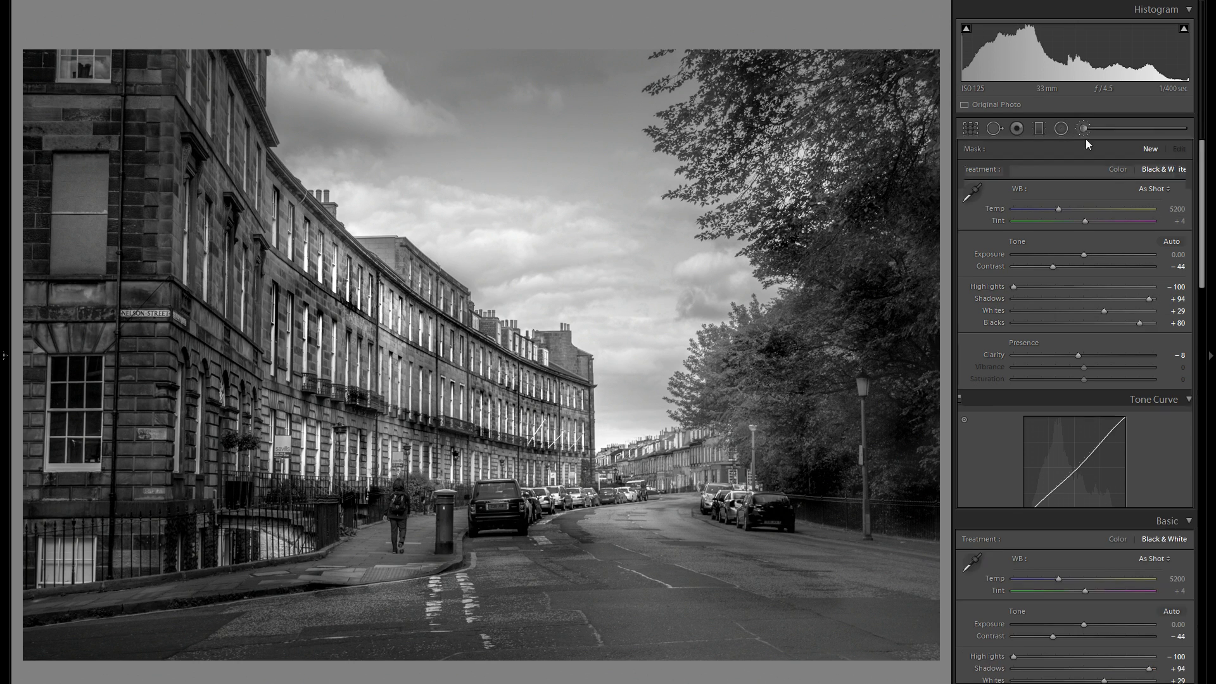
pyautogui.doubleClick(999, 218)
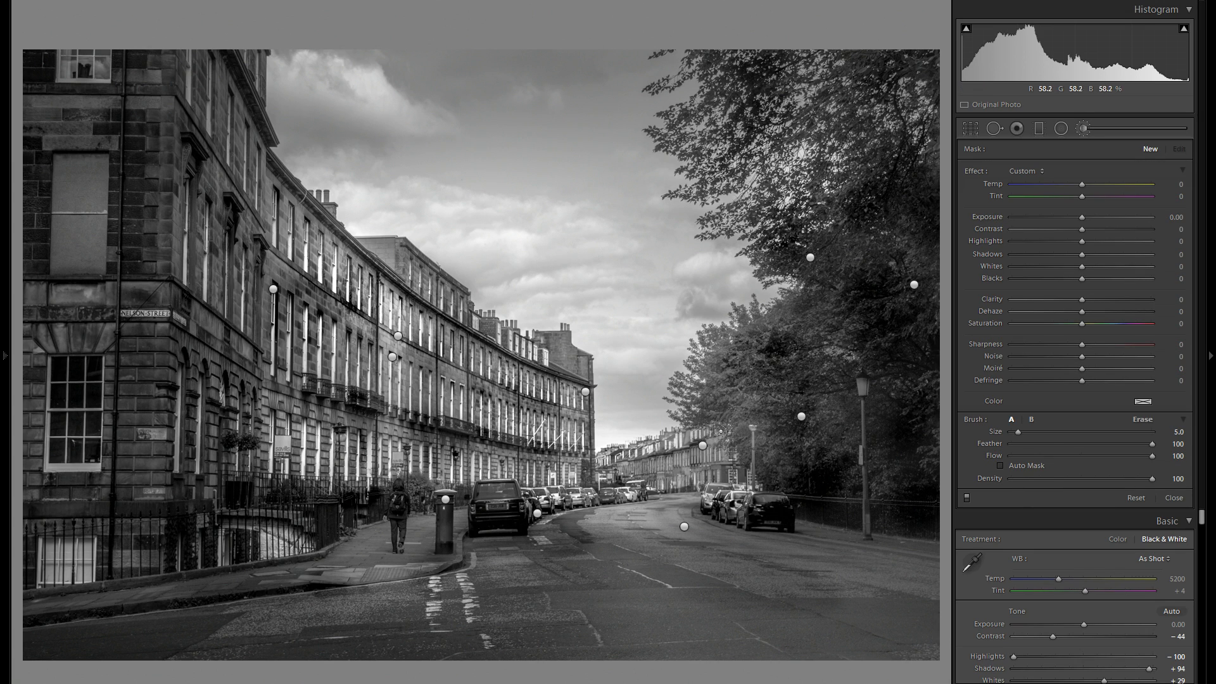
pyautogui.moveTo(1113, 227); pyautogui.dragTo(1108, 229)
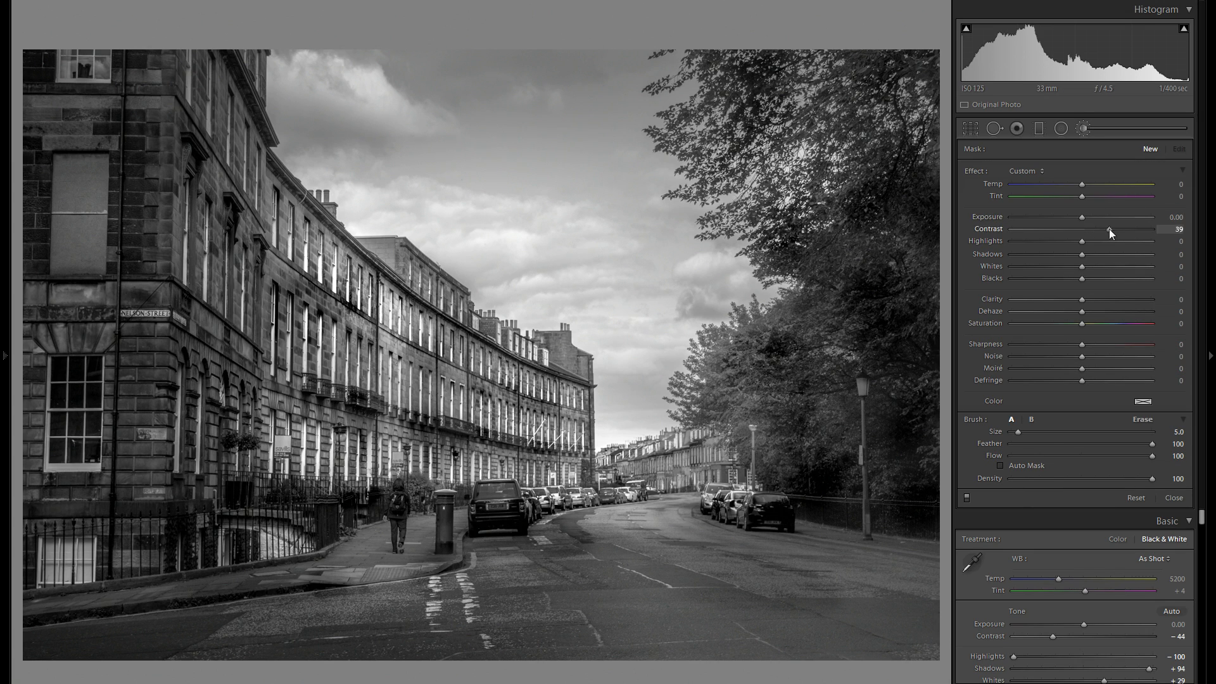
pyautogui.click(1070, 279)
pyautogui.scroll(-3, 665, 454)
pyautogui.press('space')
pyautogui.moveTo(697, 450); pyautogui.dragTo(662, 471)
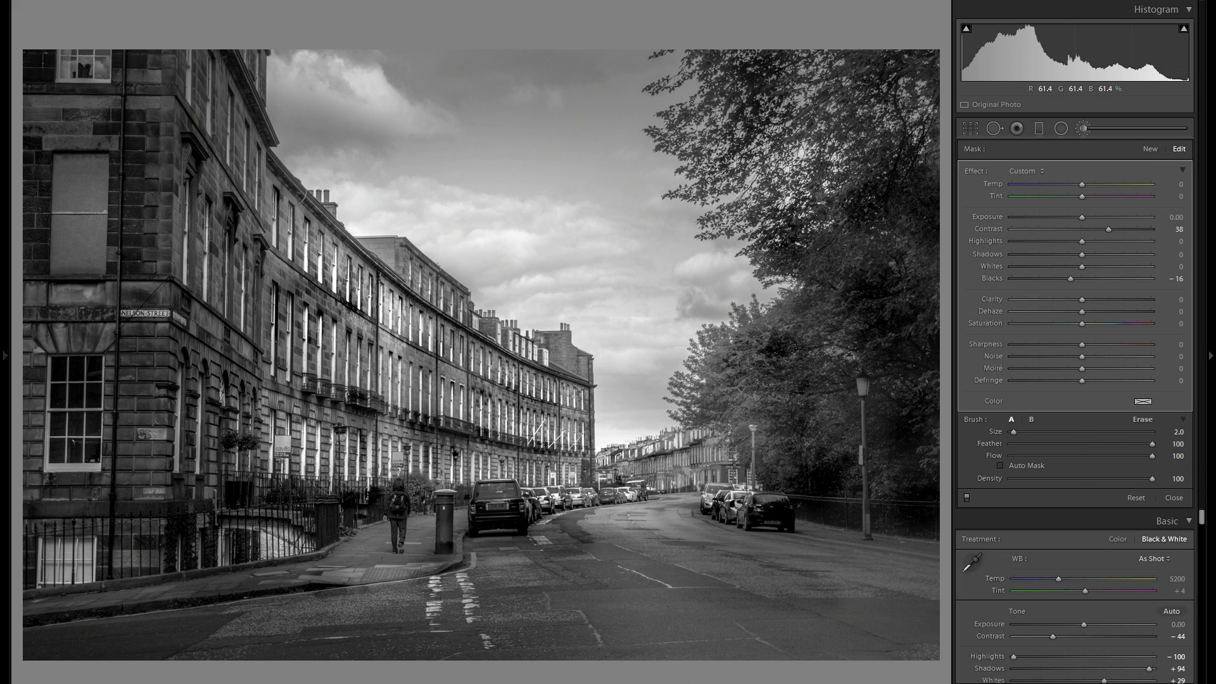
pyautogui.moveTo(741, 460); pyautogui.dragTo(719, 446)
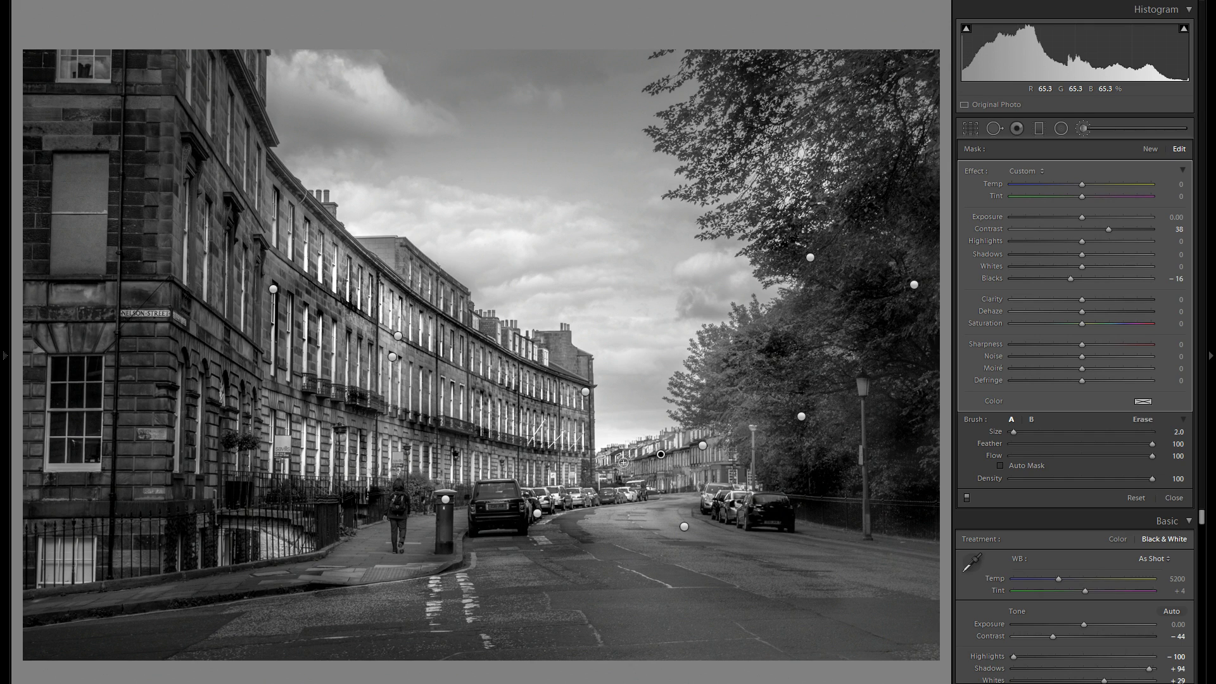
# Add a second brush mask over the distant houses beside the trees and set its Exposure to -0.16
pyautogui.click(1150, 150)
pyautogui.moveTo(1081, 219); pyautogui.dragTo(1078, 219)
pyautogui.scroll(3, 699, 441)
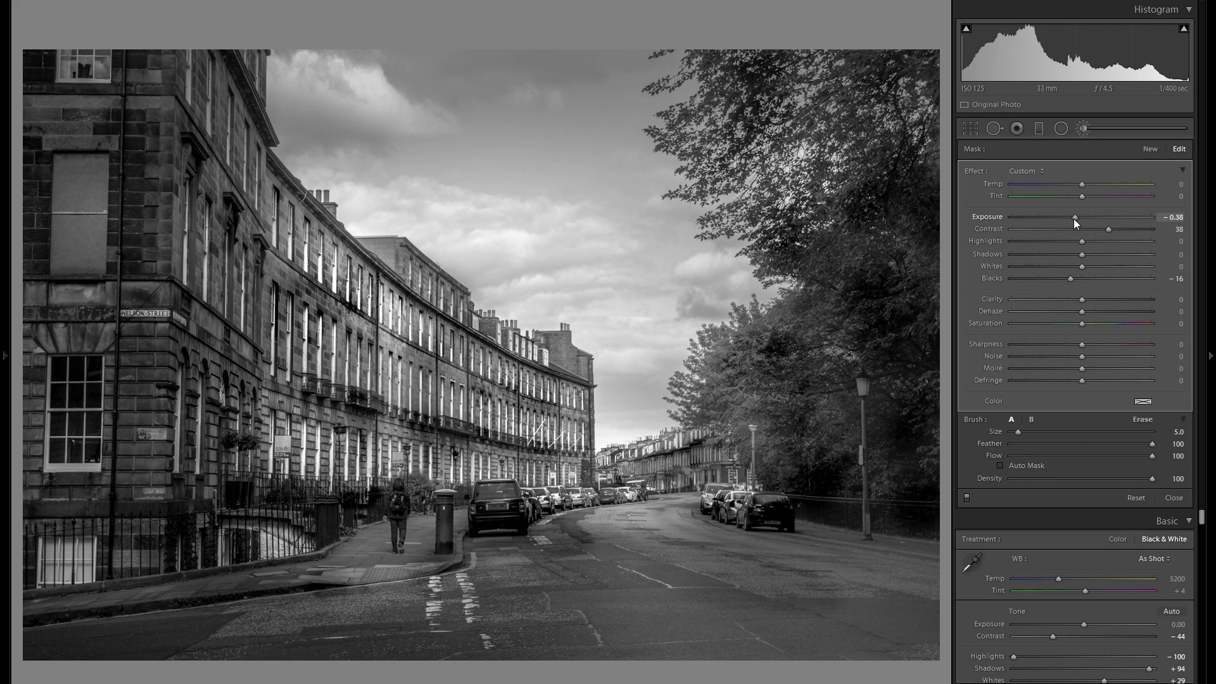
# Paint a new brush mask over the clouds from the corner building to the horizon, with Exposure, Contrast and Blacks reset to 0
pyautogui.click(1148, 149)
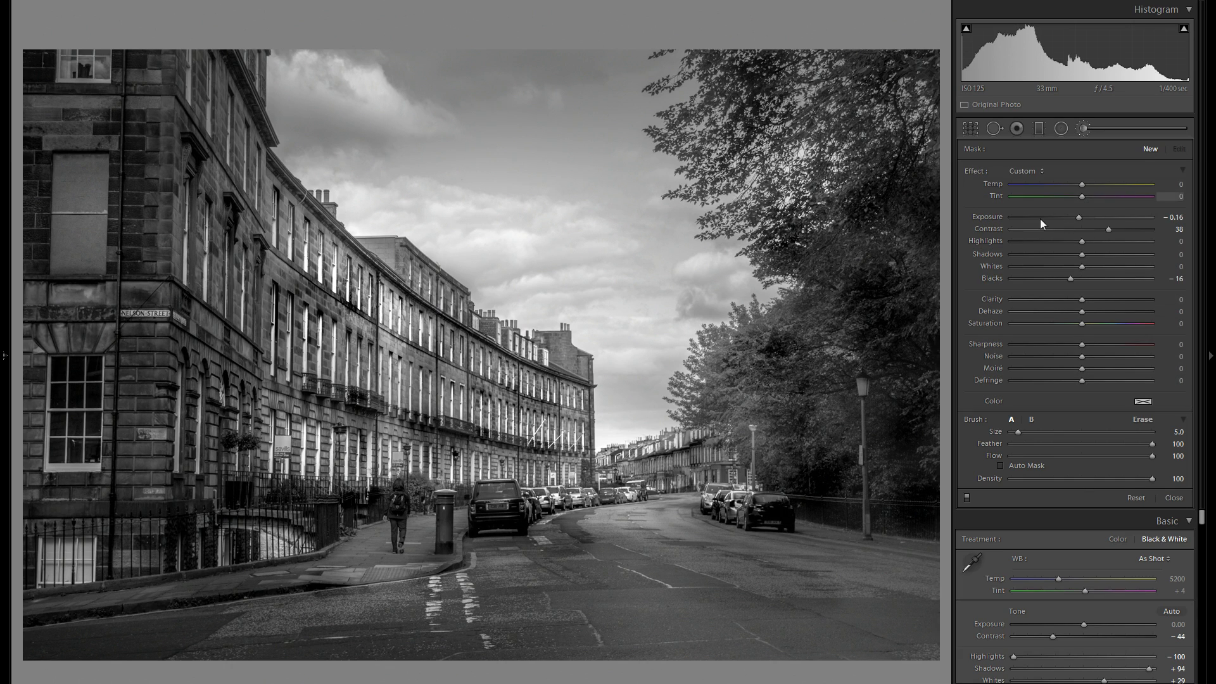
pyautogui.doubleClick(993, 218)
pyautogui.doubleClick(990, 228)
pyautogui.doubleClick(992, 278)
pyautogui.scroll(4, 617, 319)
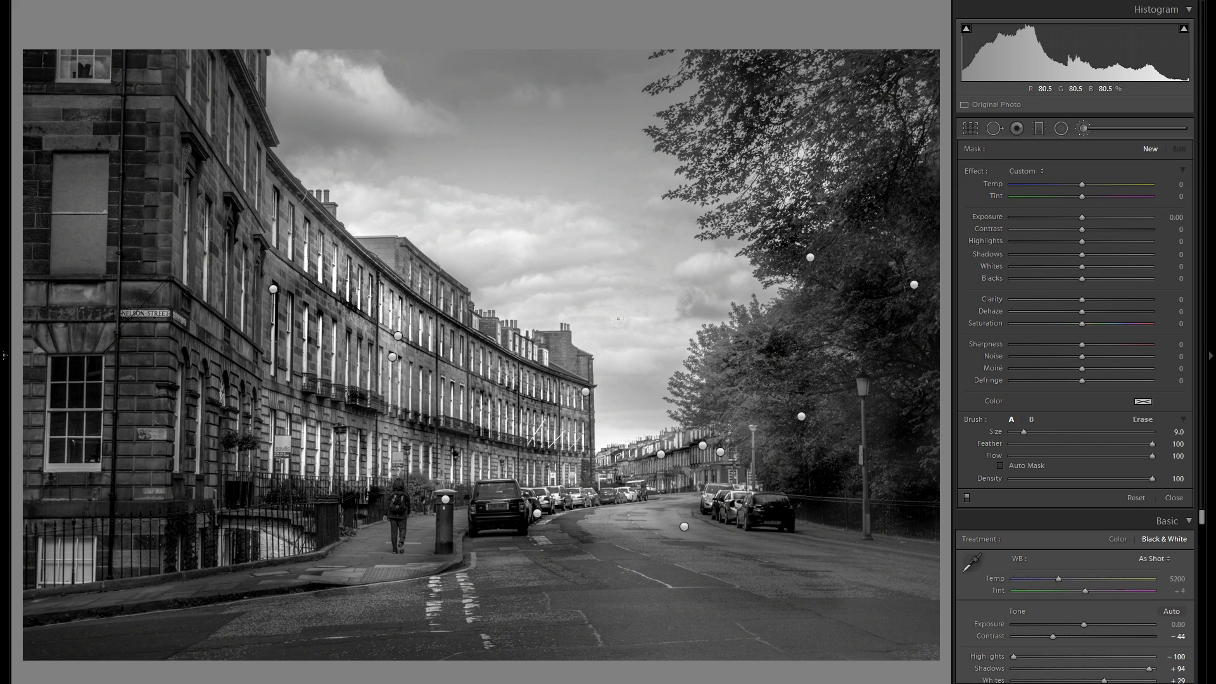
pyautogui.moveTo(1183, 29)
pyautogui.moveTo(610, 97); pyautogui.dragTo(613, 97)
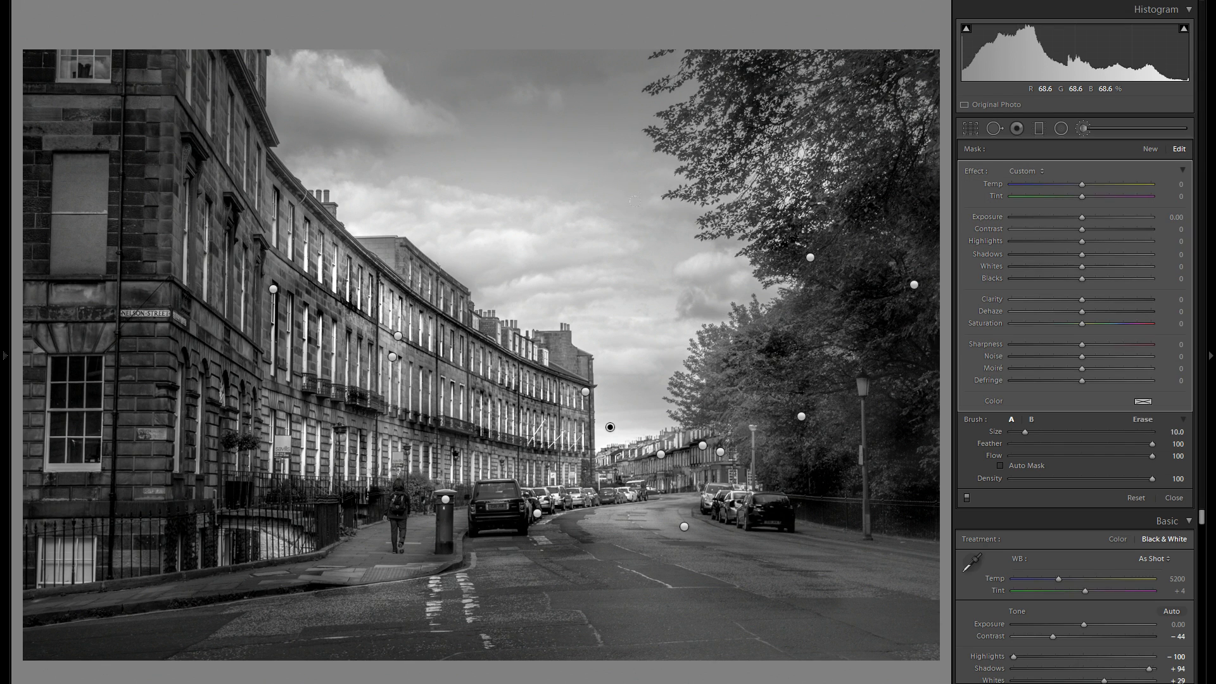
pyautogui.press('o')
pyautogui.scroll(3, 652, 222)
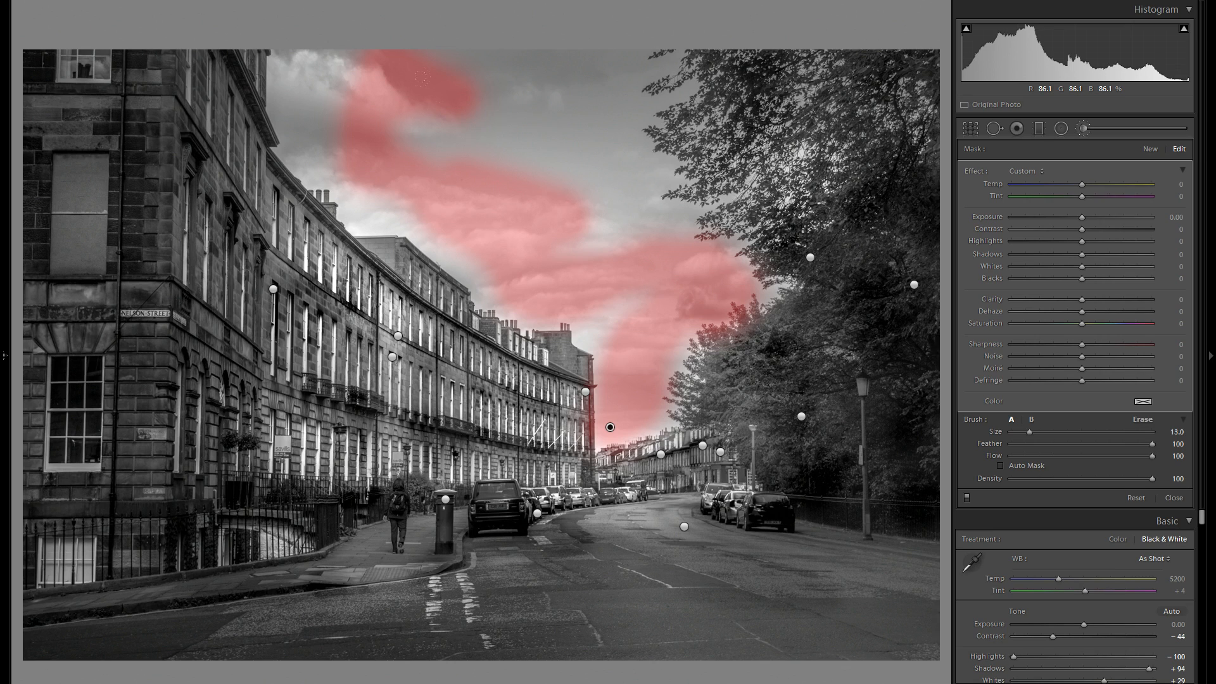
pyautogui.moveTo(687, 237)
pyautogui.mouseDown()
pyautogui.moveTo(537, 186)
pyautogui.moveTo(436, 197)
pyautogui.mouseUp()
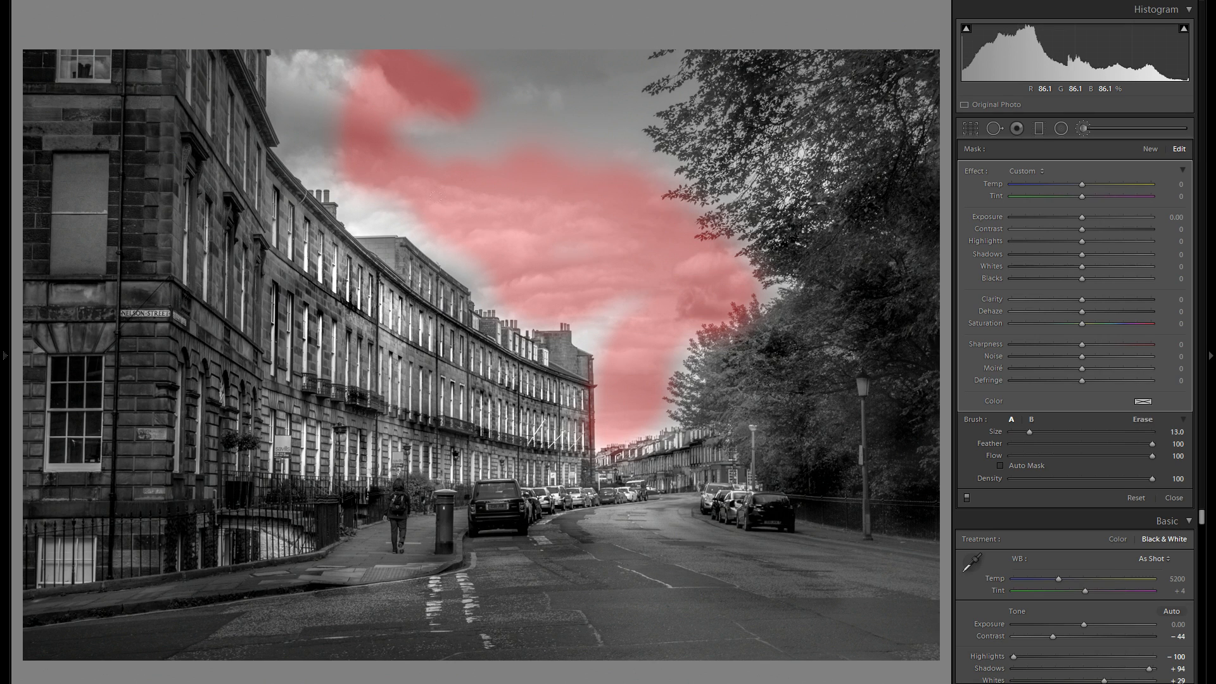
pyautogui.moveTo(639, 283); pyautogui.dragTo(662, 310)
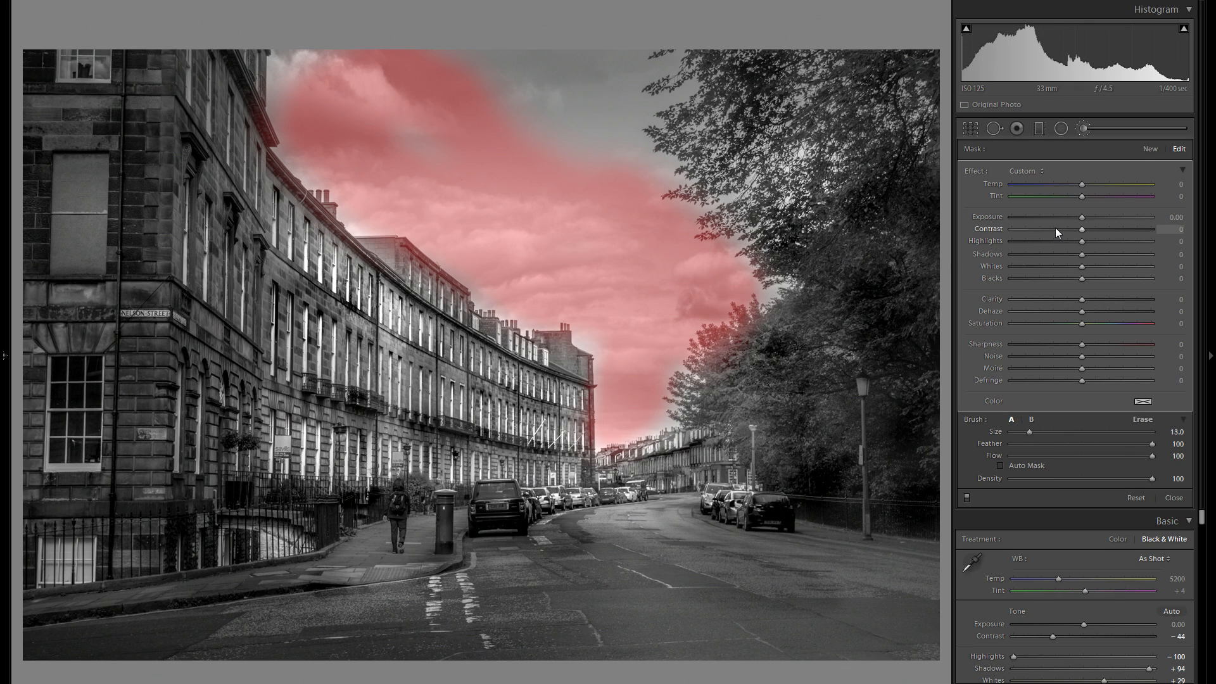
# Set the sky brush to Exposure -0.13, Contrast 48, Highlights -52, Blacks -24 and Clarity 3
pyautogui.press('o')
pyautogui.click(1125, 230)
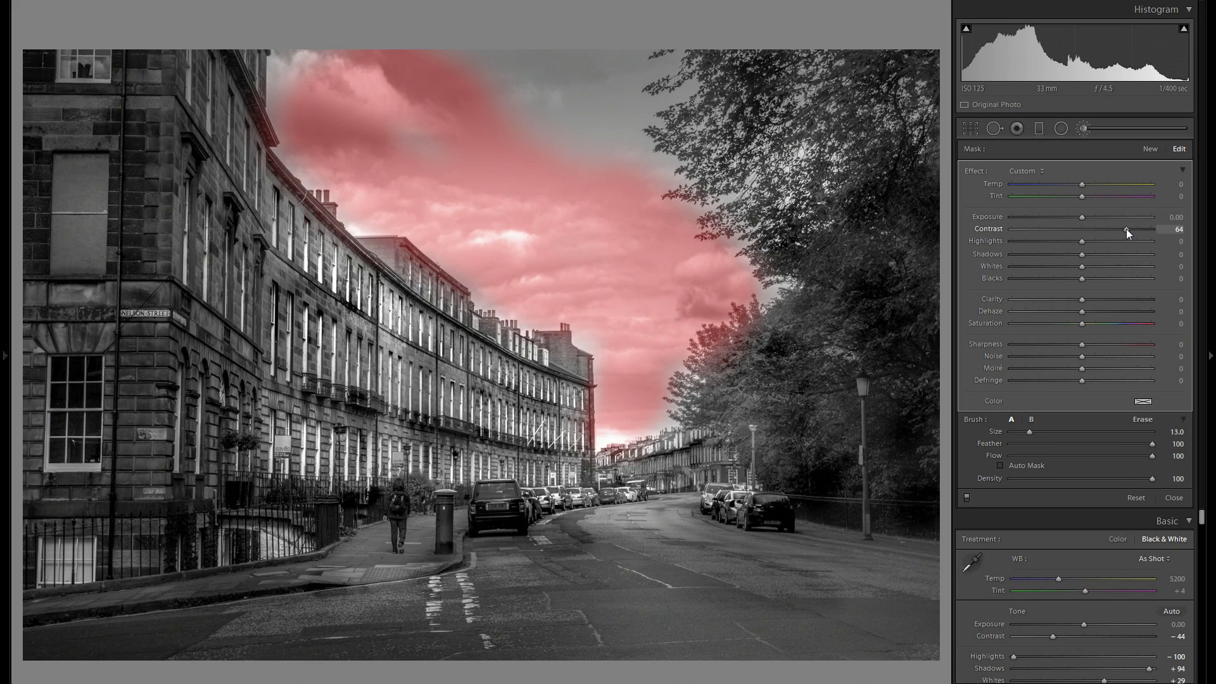
pyautogui.press('o')
pyautogui.moveTo(1088, 230); pyautogui.dragTo(1114, 238)
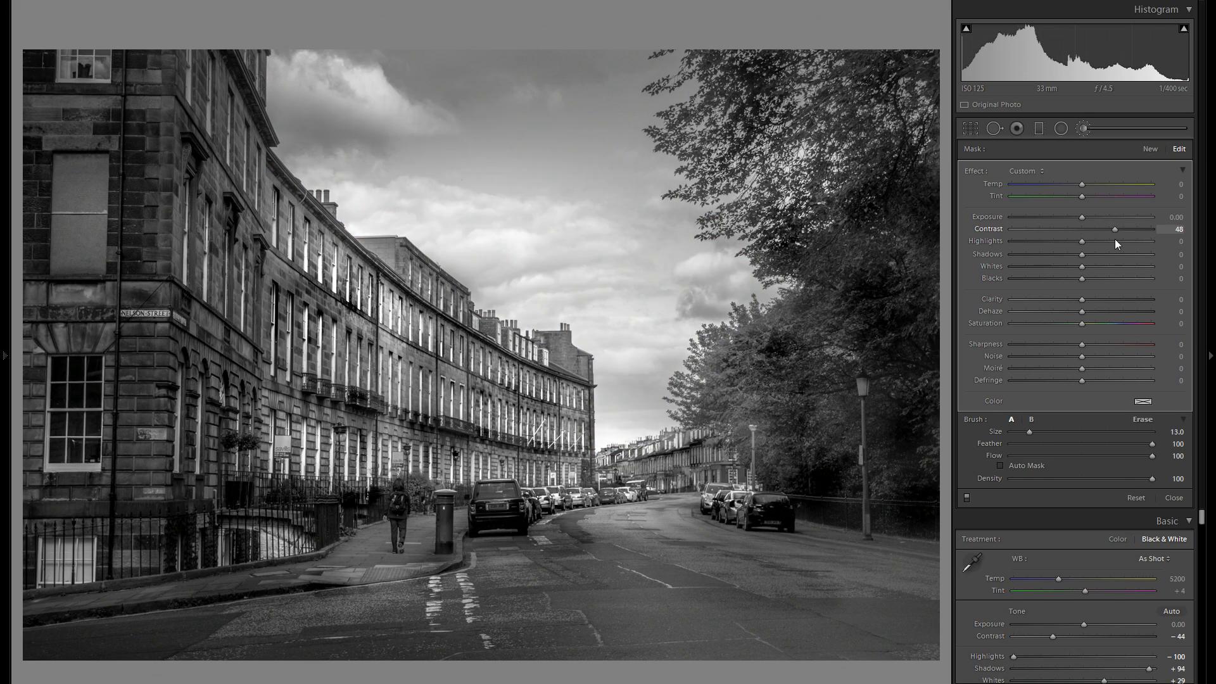
pyautogui.click(1035, 239)
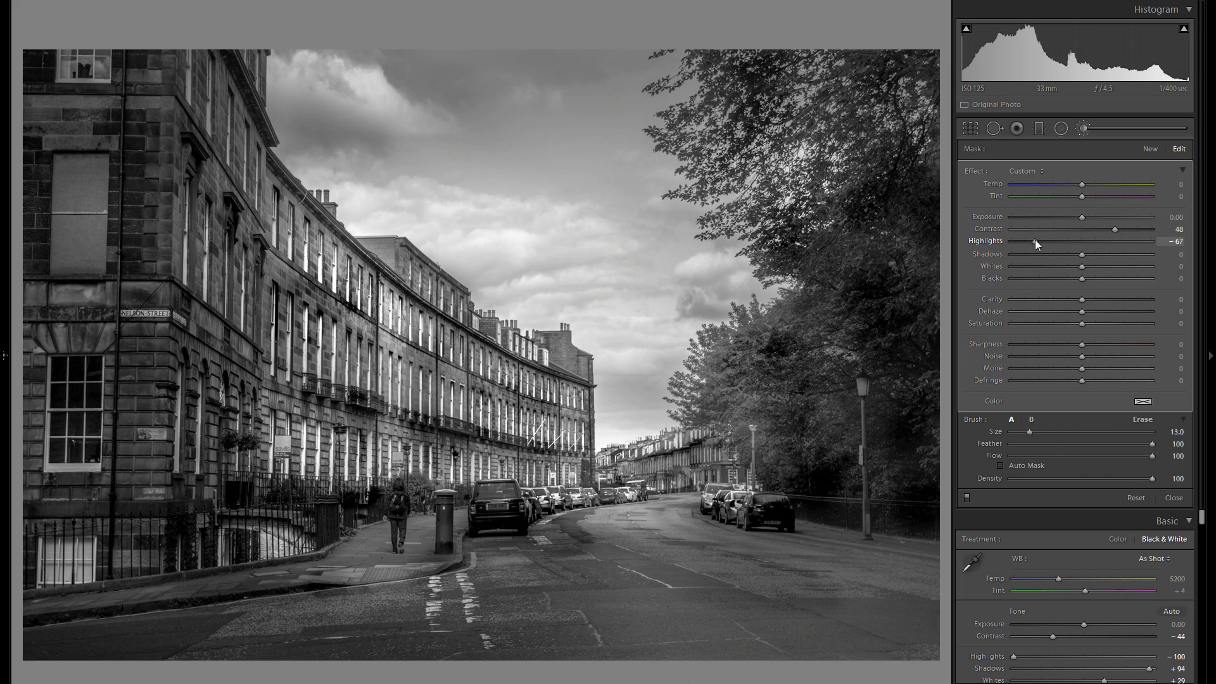
pyautogui.moveTo(1088, 216); pyautogui.dragTo(1080, 216)
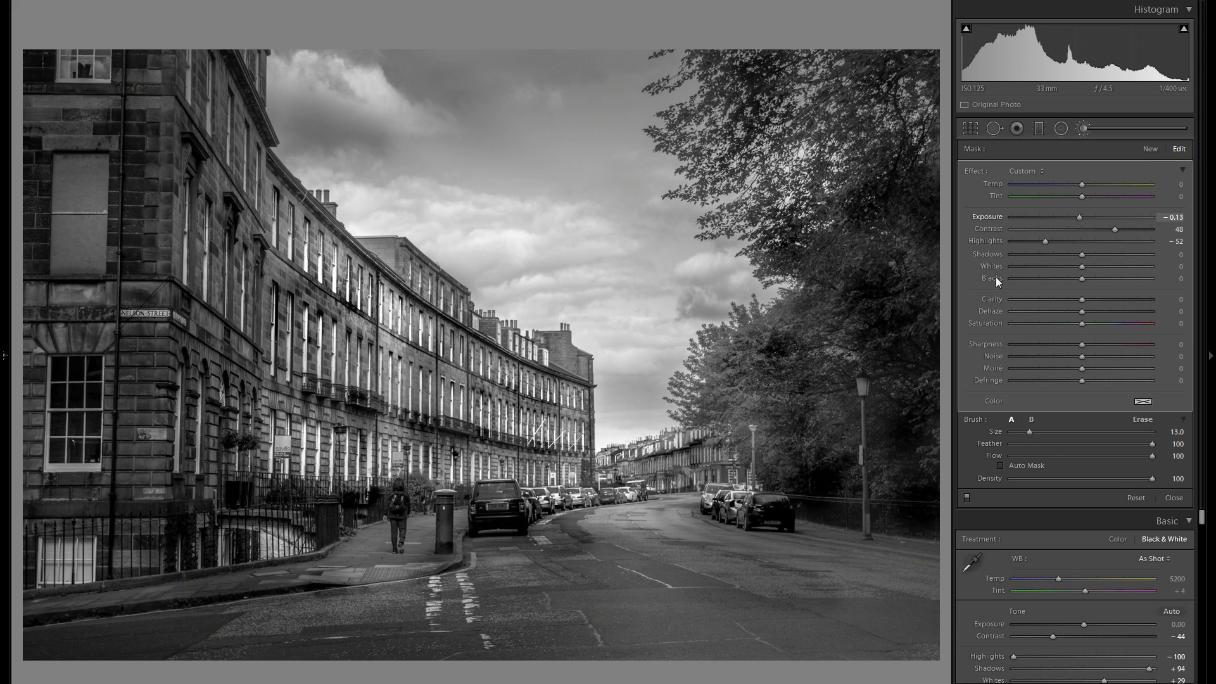
pyautogui.click(1057, 282)
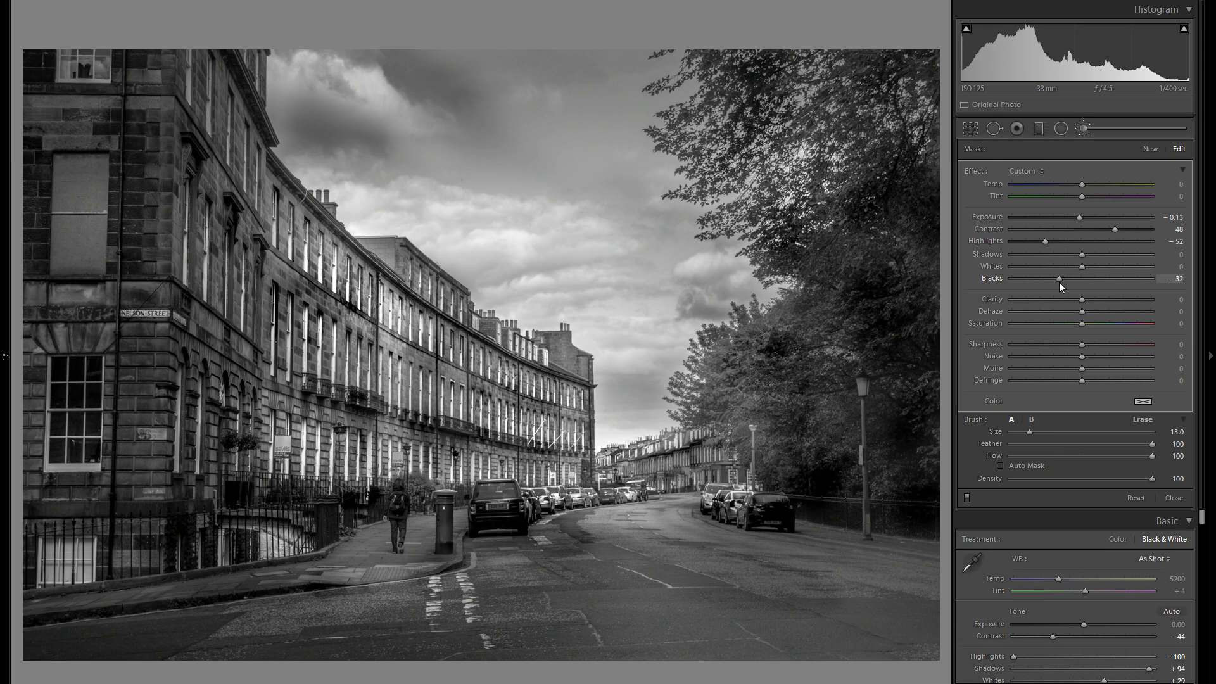
pyautogui.click(1103, 299)
pyautogui.moveTo(1100, 305); pyautogui.dragTo(1064, 279)
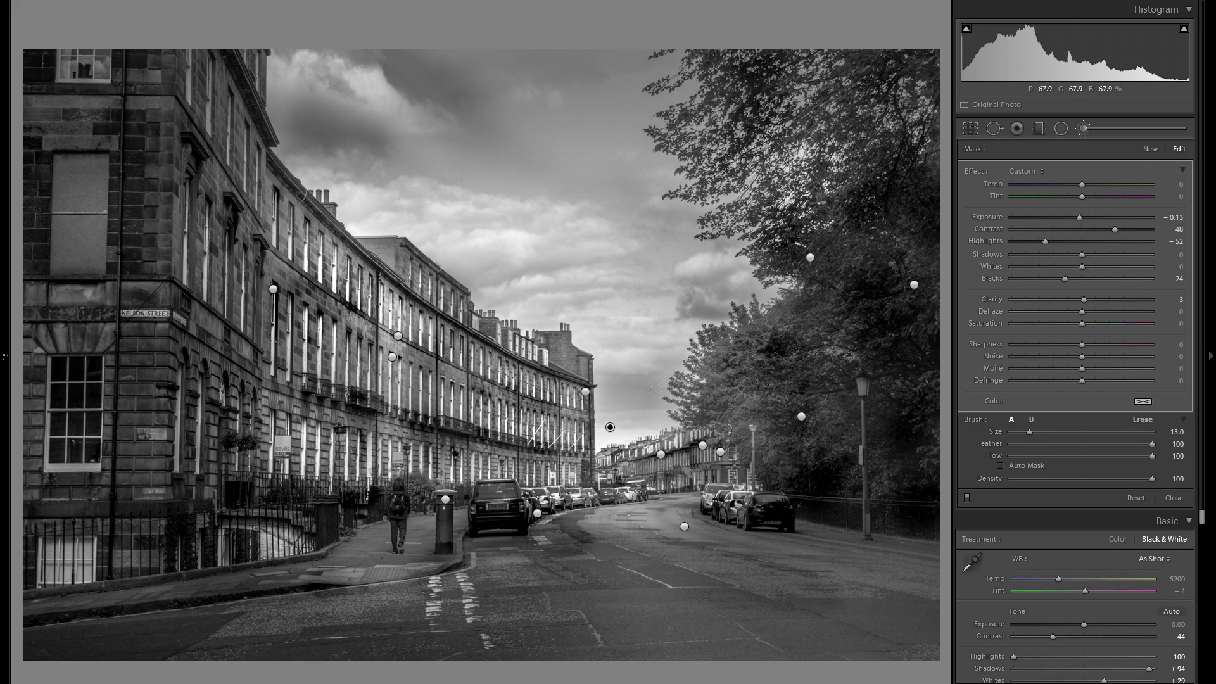
# Erase the sky mask along the corner building's upper edge with a size 18 eraser and close the adjustment brush
pyautogui.press('alt')
pyautogui.scroll(1, 609, 405)
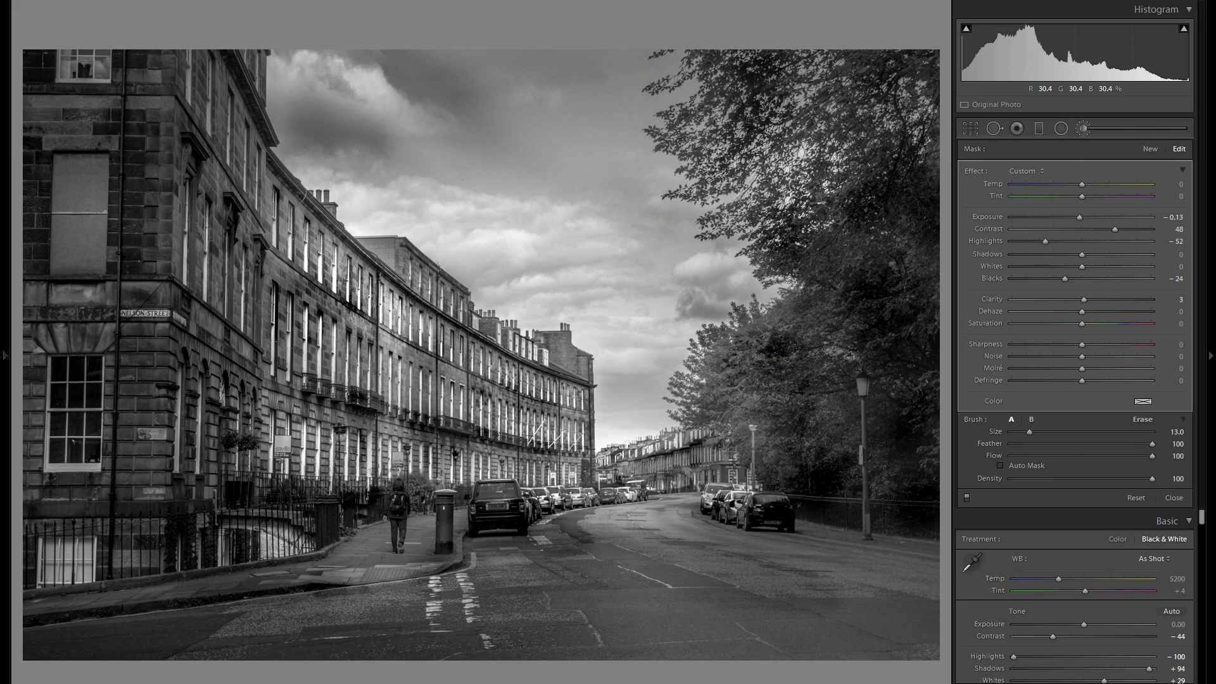
pyautogui.press('alt')
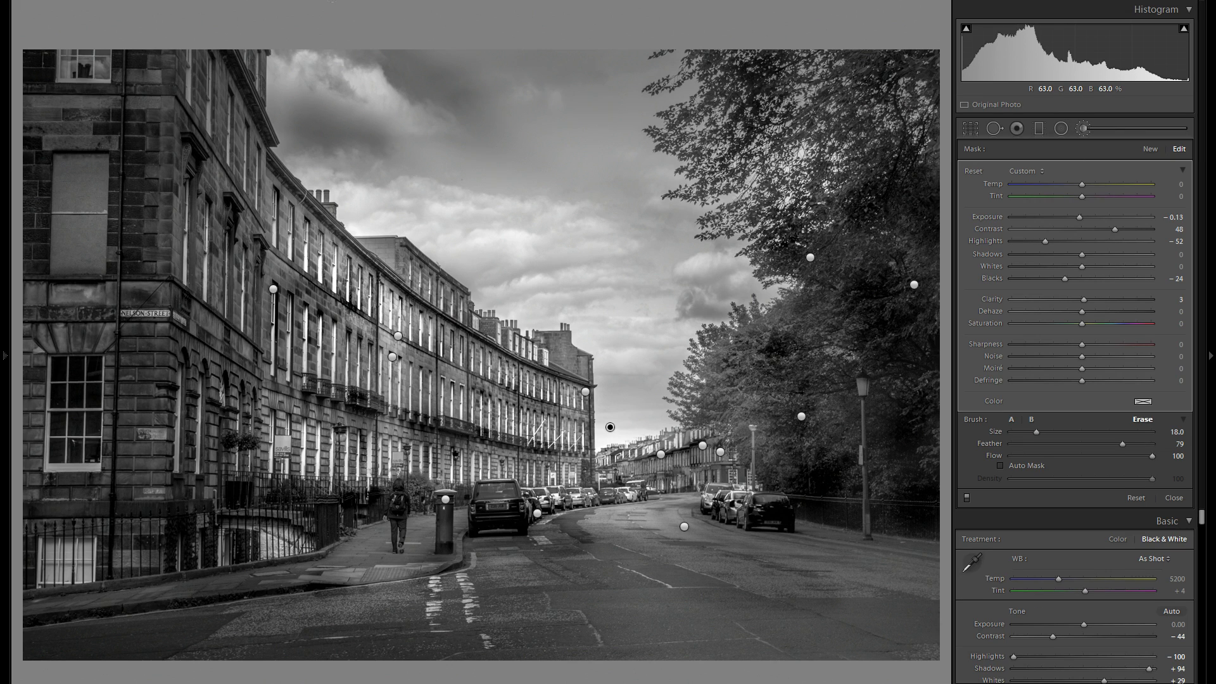
pyautogui.moveTo(274, 80); pyautogui.dragTo(237, 76)
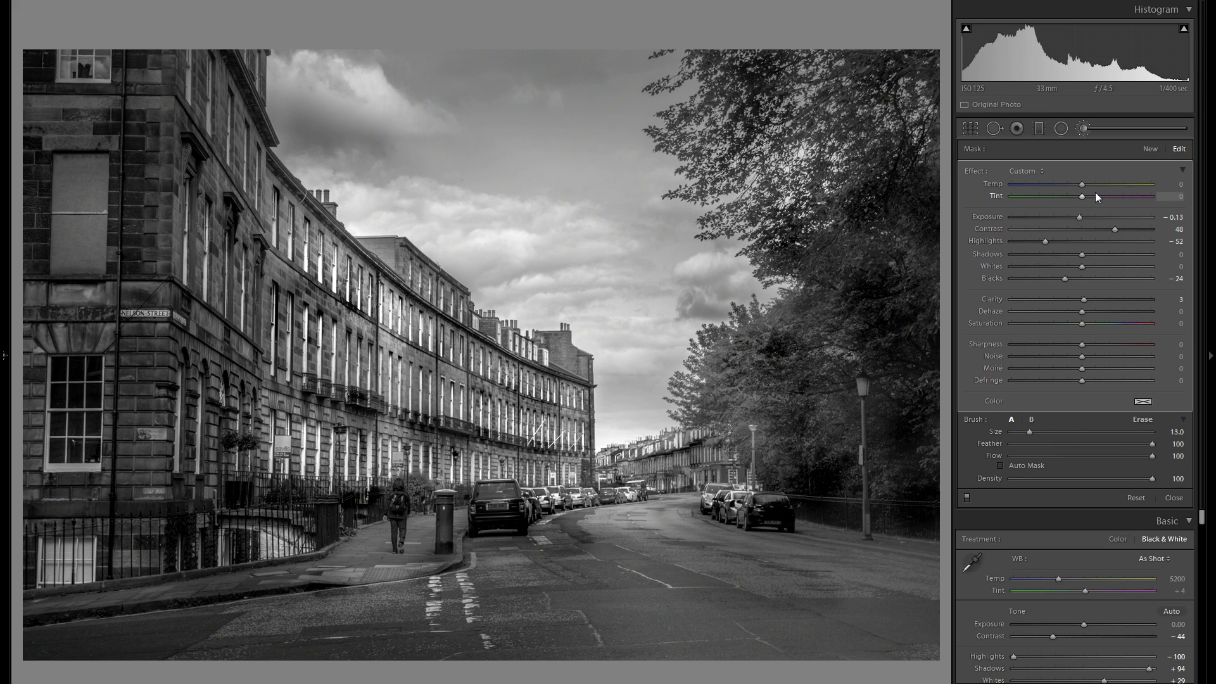
pyautogui.click(1084, 129)
# Compare the history's import, black-and-white conversion and first Clarity states with the latest brush stroke state
pyautogui.click(5, 312)
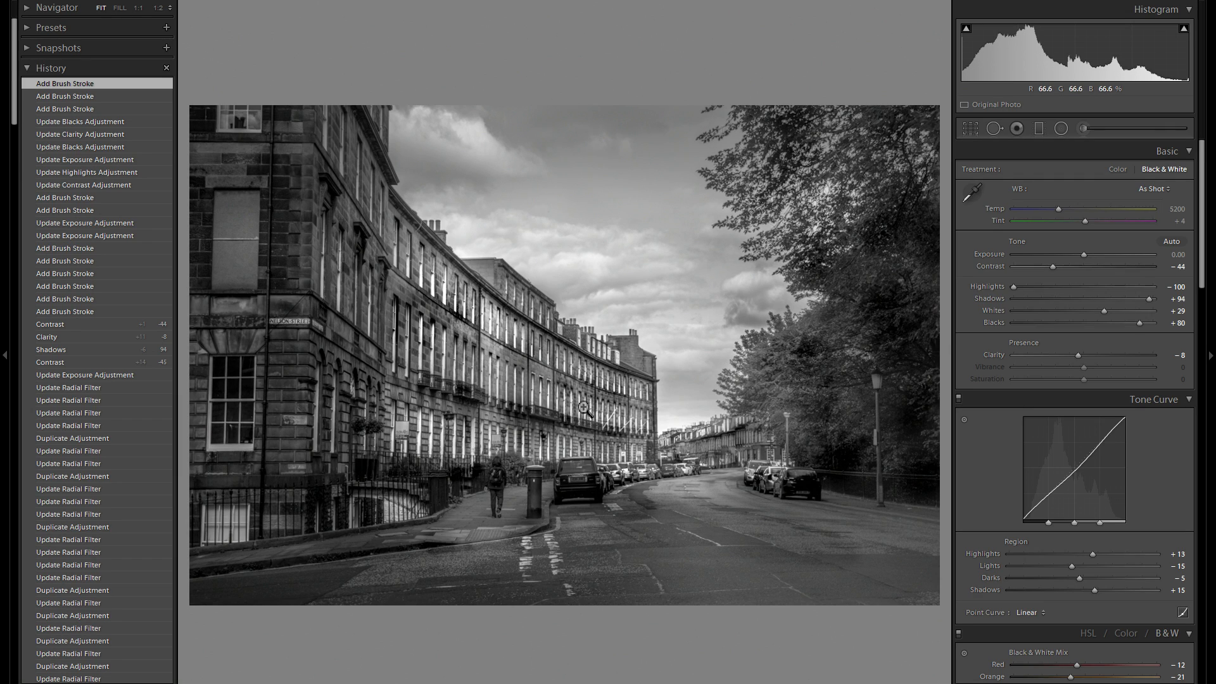
pyautogui.scroll(-15, 116, 504)
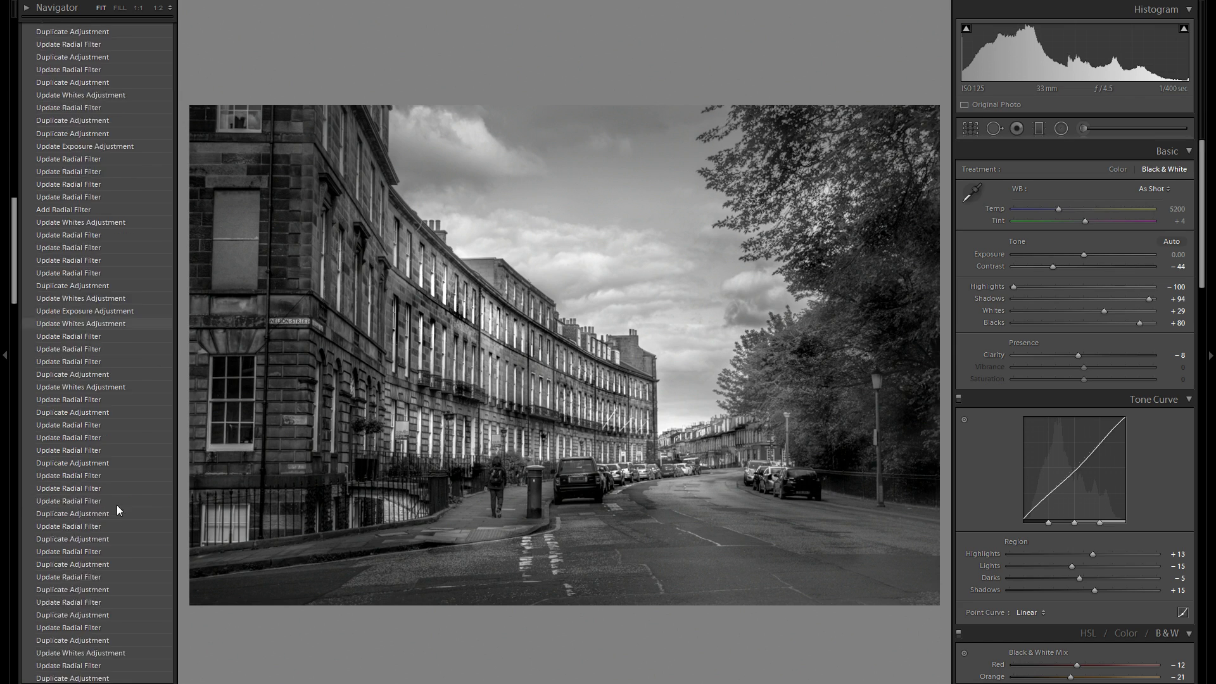
pyautogui.click(120, 648)
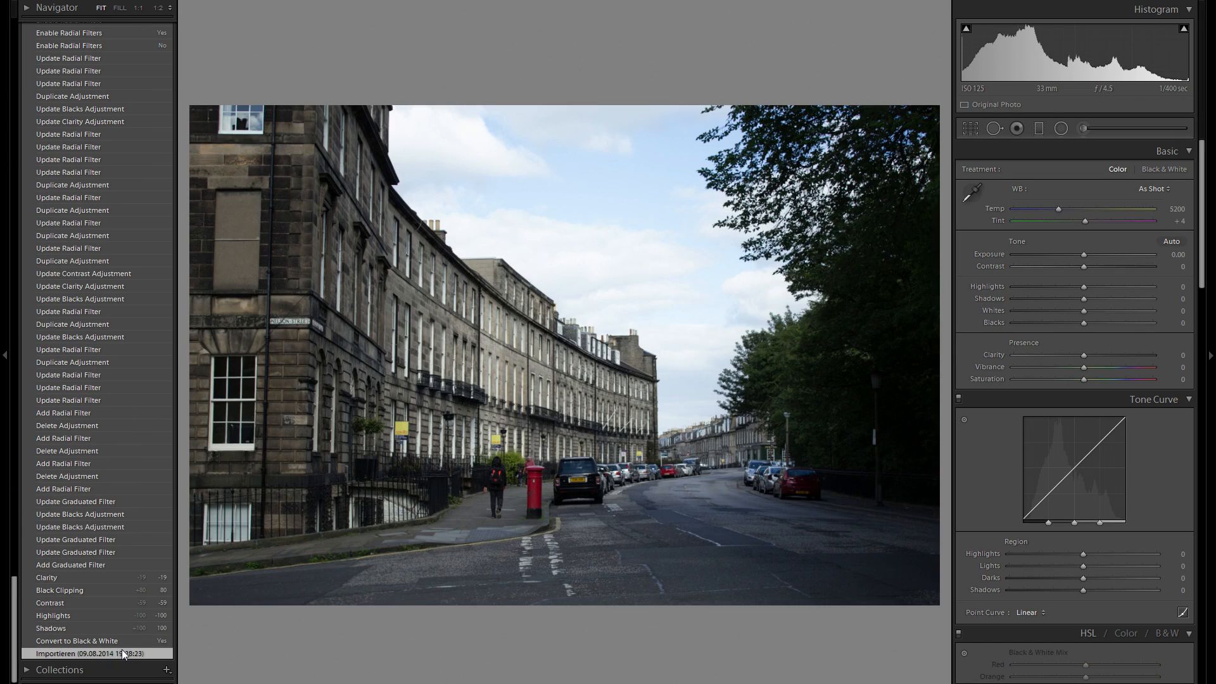
pyautogui.click(128, 640)
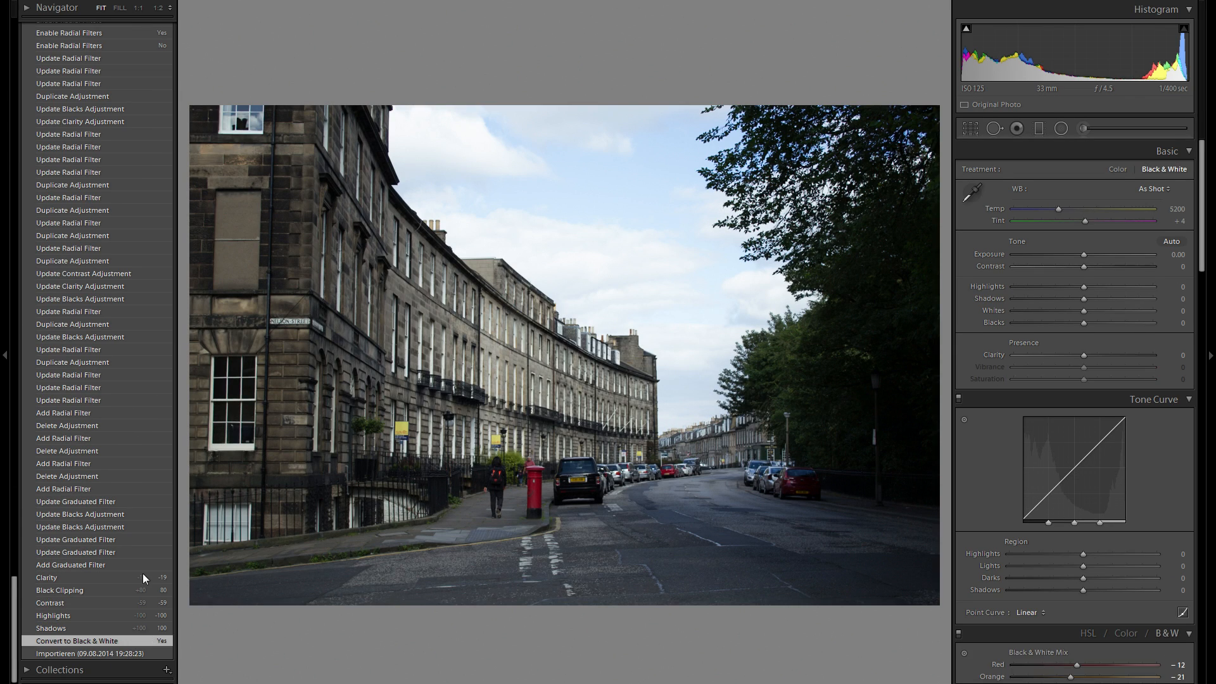
pyautogui.click(140, 577)
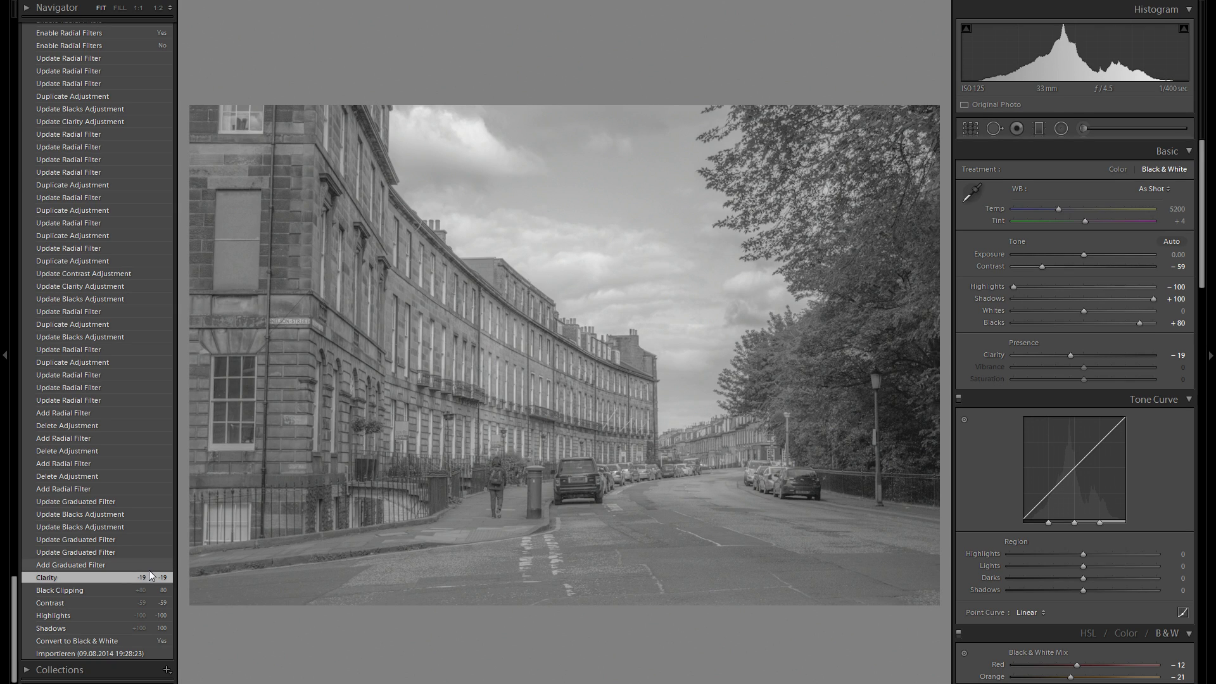
pyautogui.scroll(15, 125, 549)
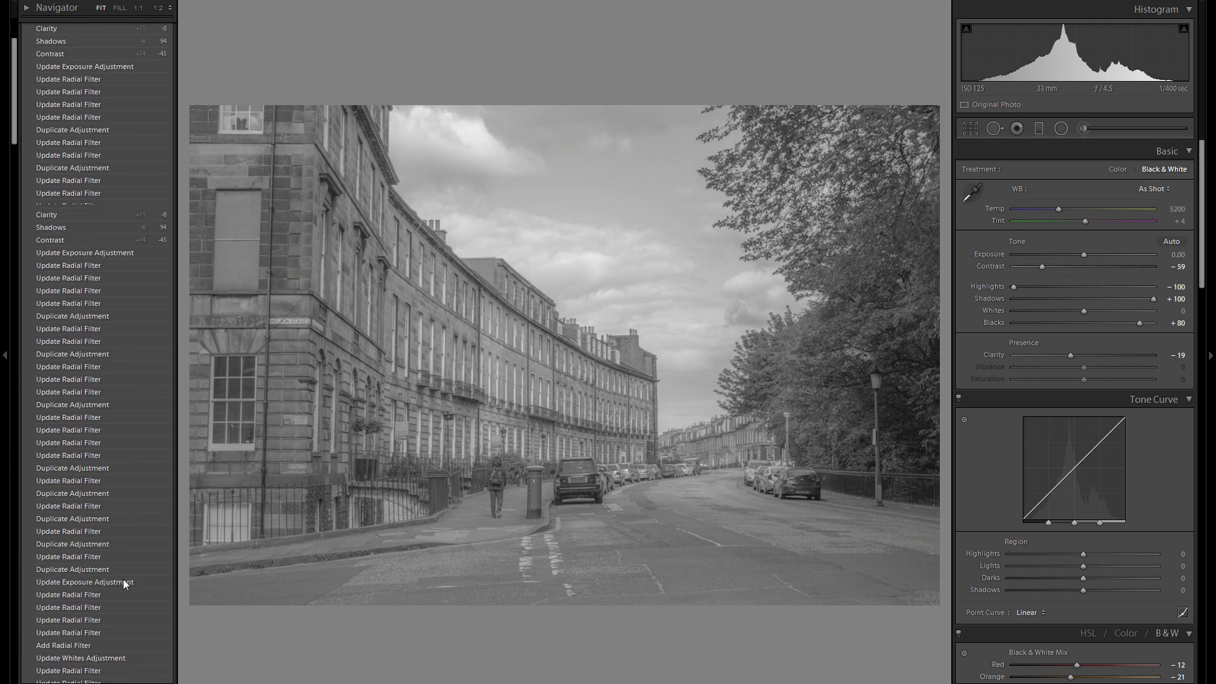
pyautogui.scroll(3, 122, 579)
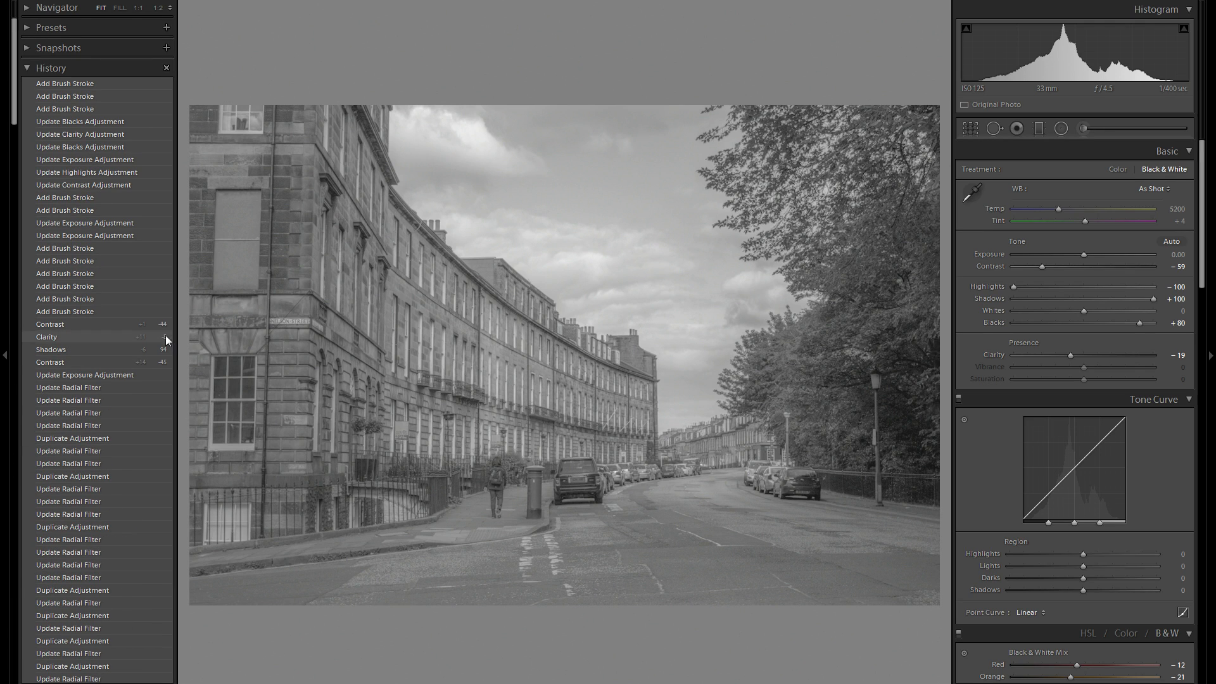
pyautogui.click(95, 88)
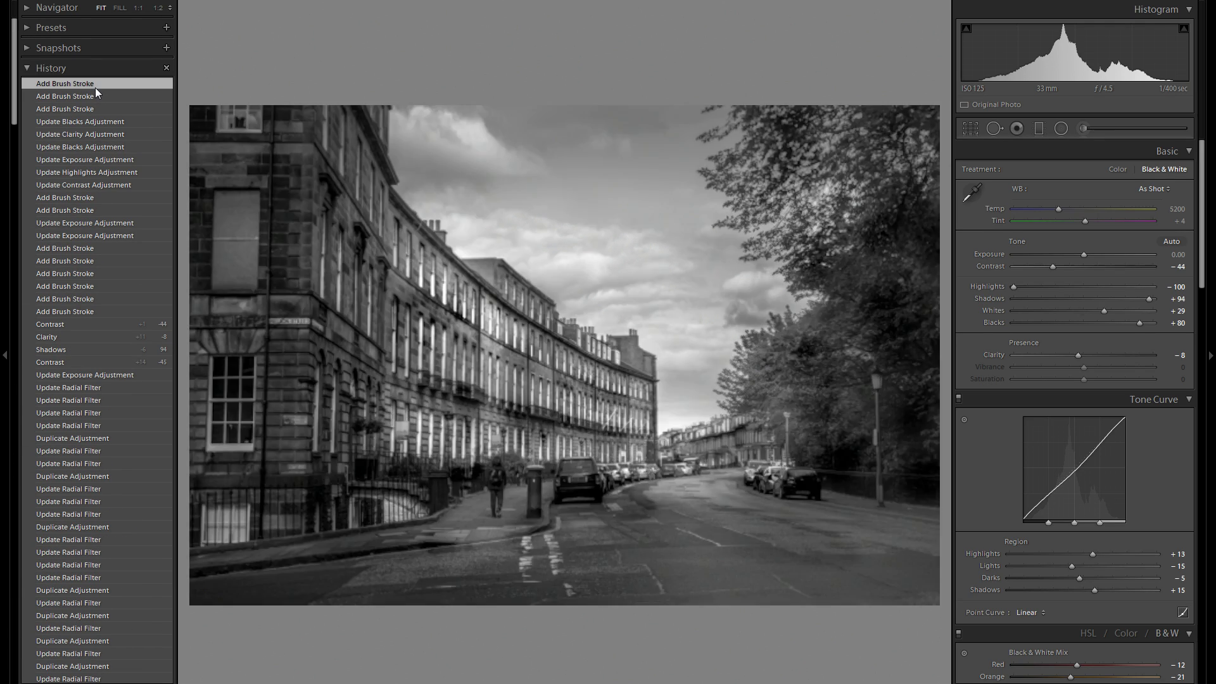